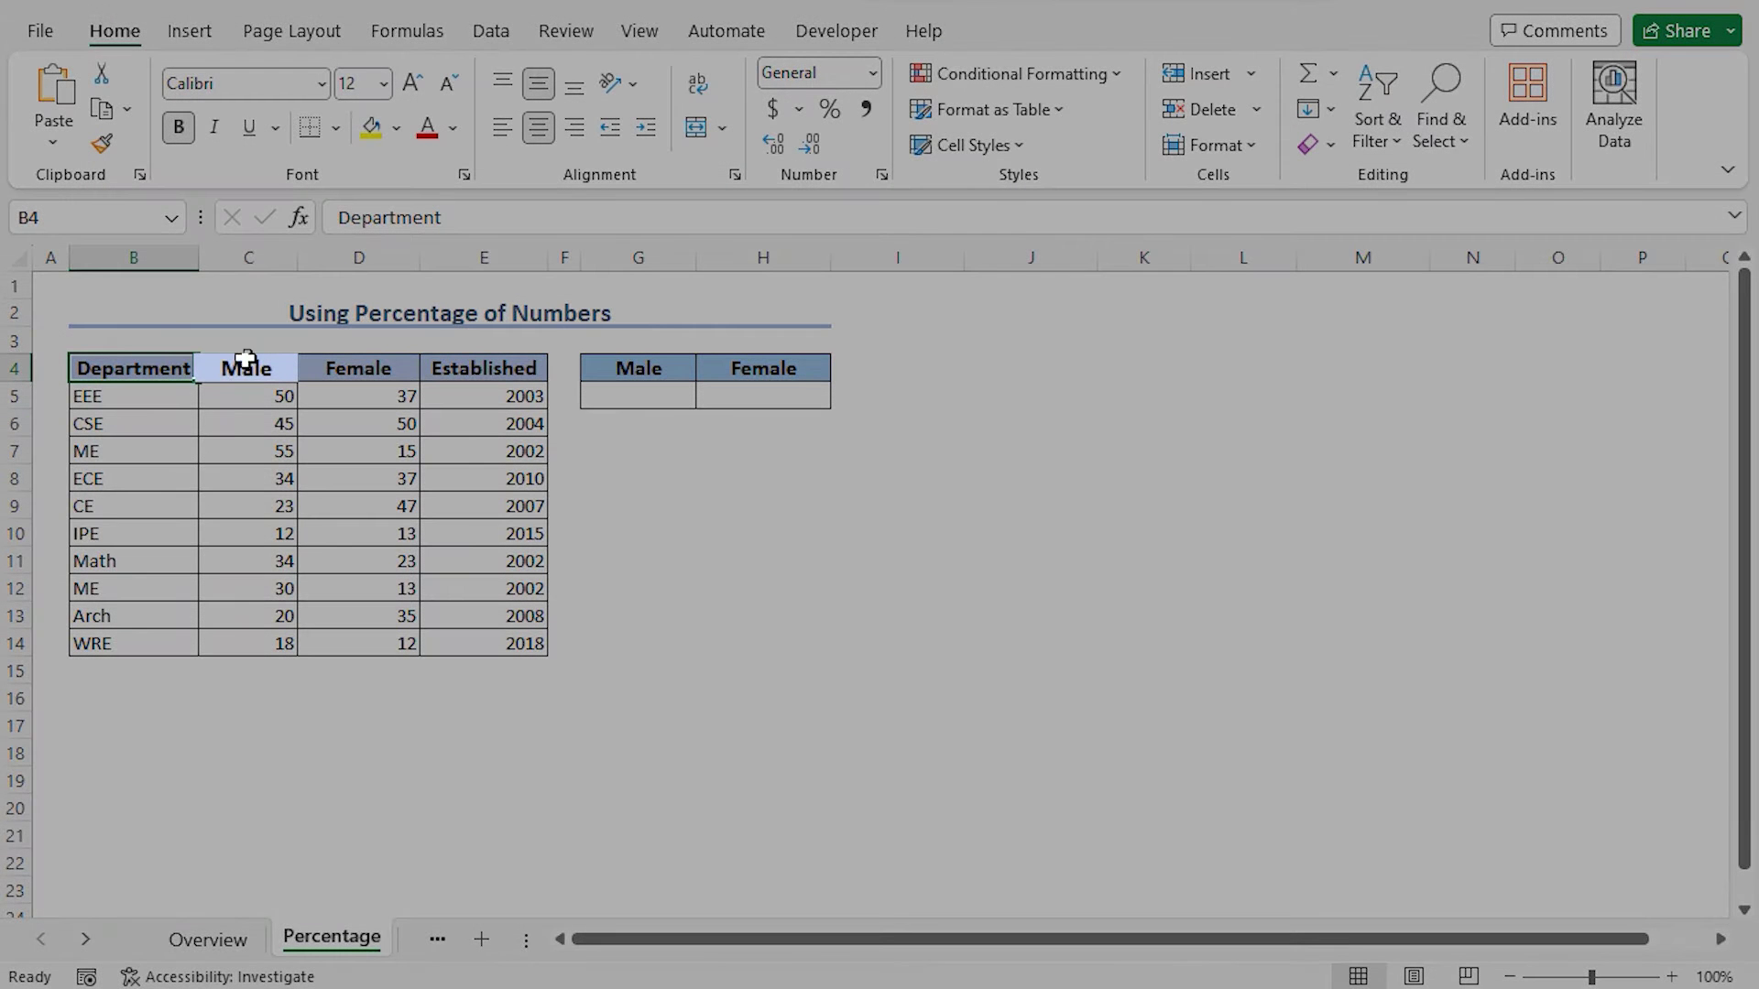
Review the Male, Female and Established columns, then select G5 for the male percentage.
left_click(246, 359)
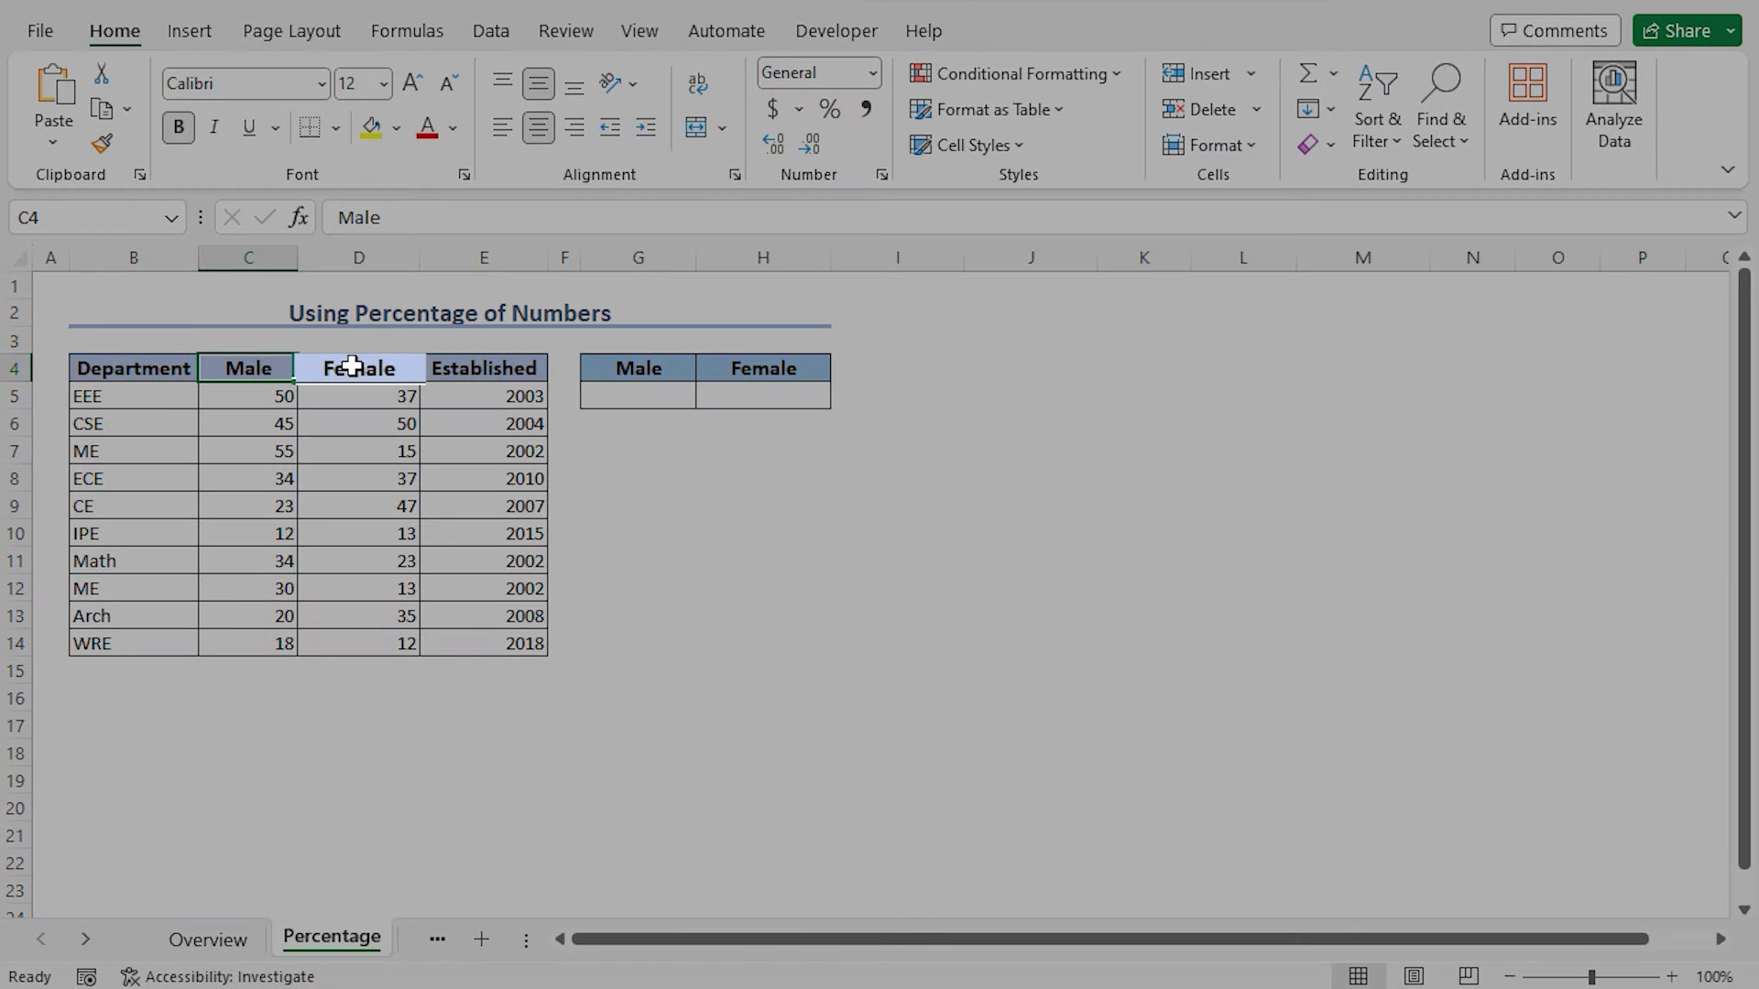
left_click(359, 365)
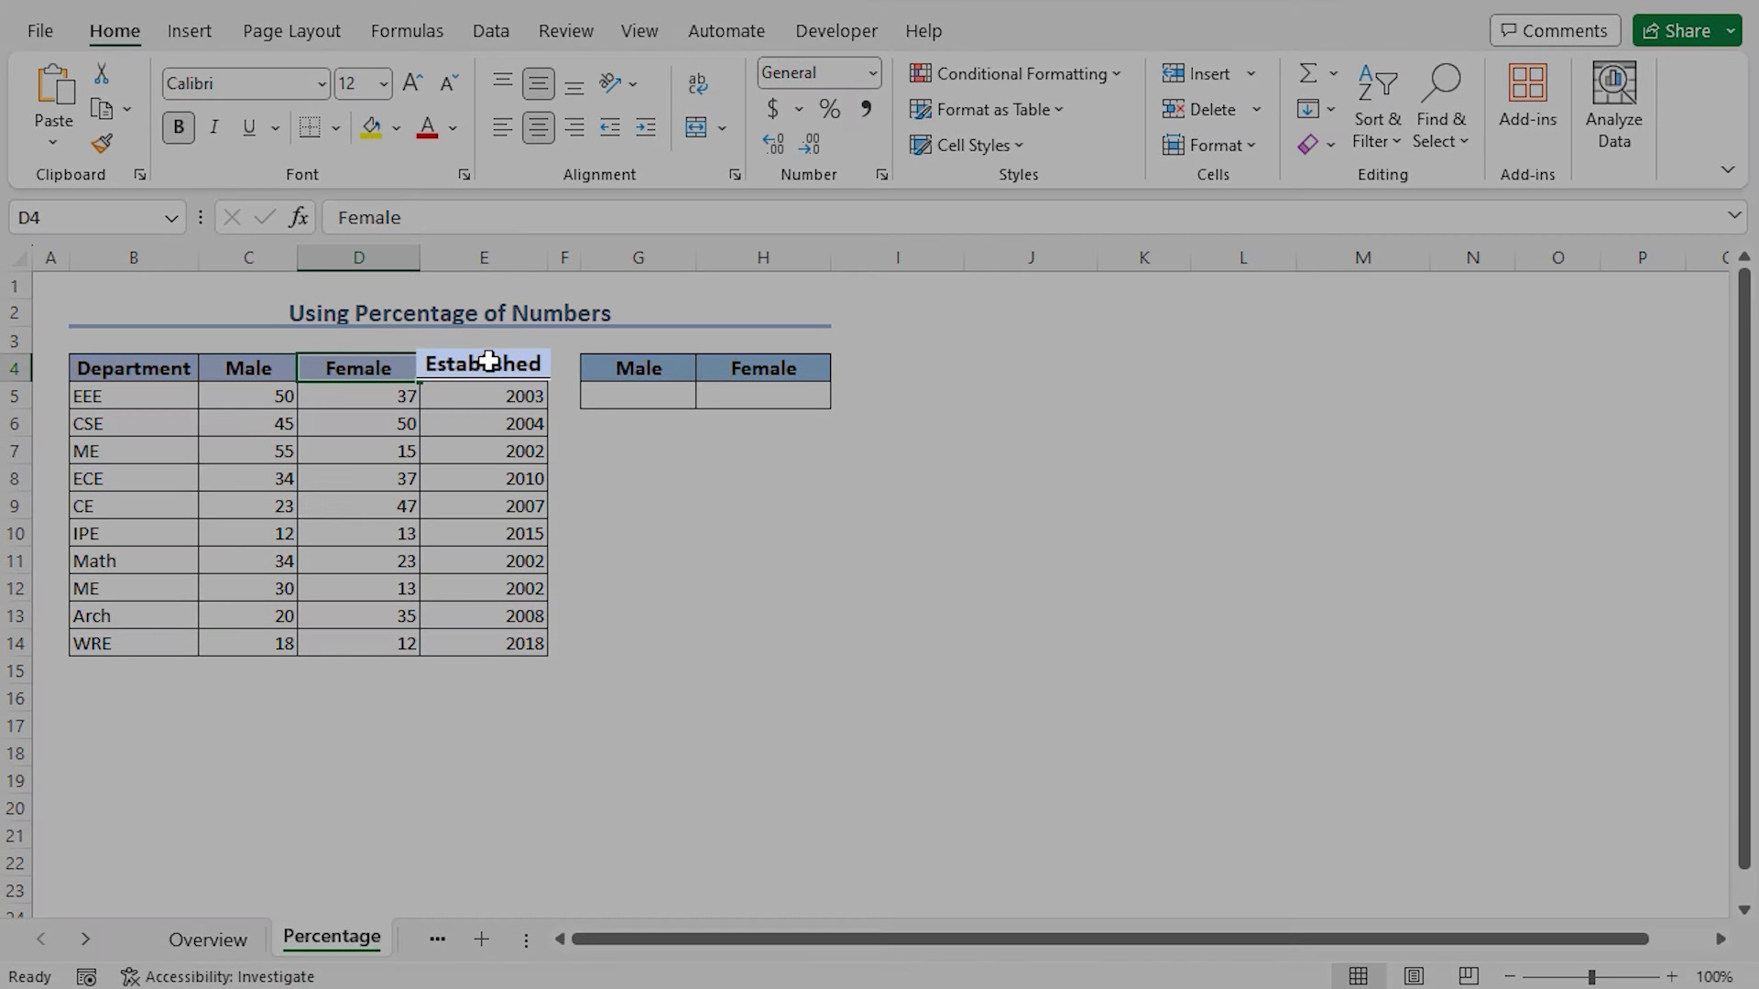
left_click(485, 363)
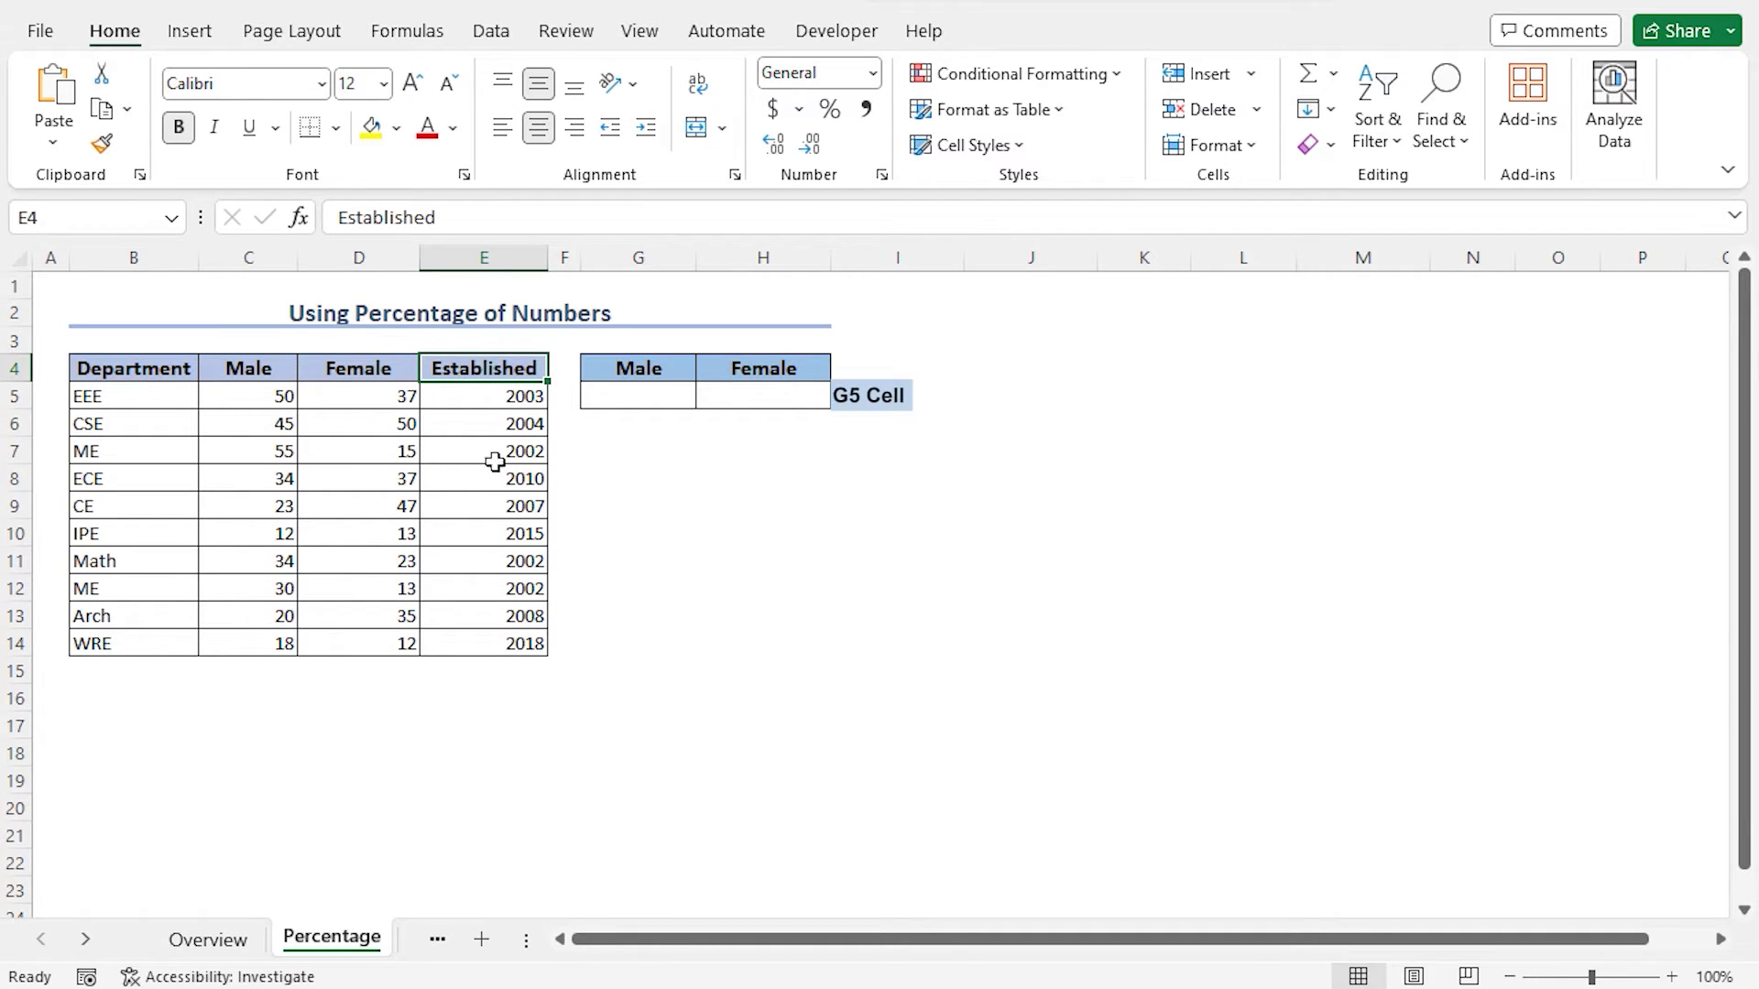
left_click(623, 396)
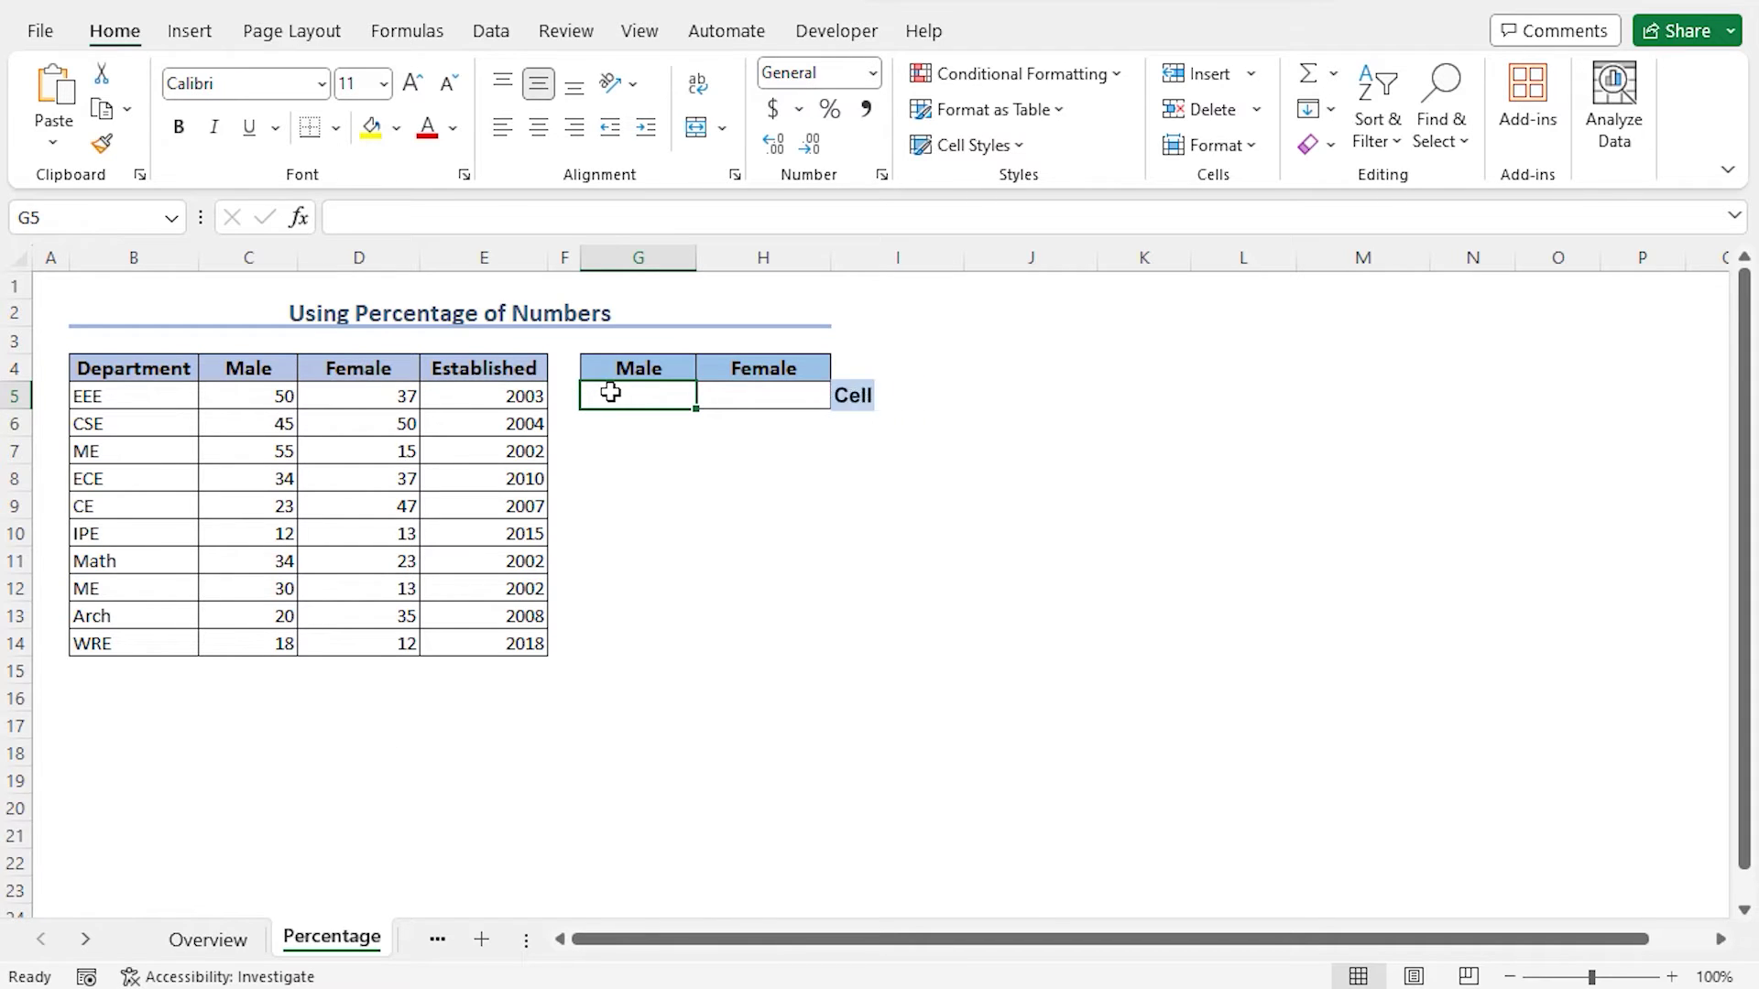
Enter =SUM(C5:C14)/SUM(C5:D14) in G5, giving the male share 0.532338308.
type("=sum")
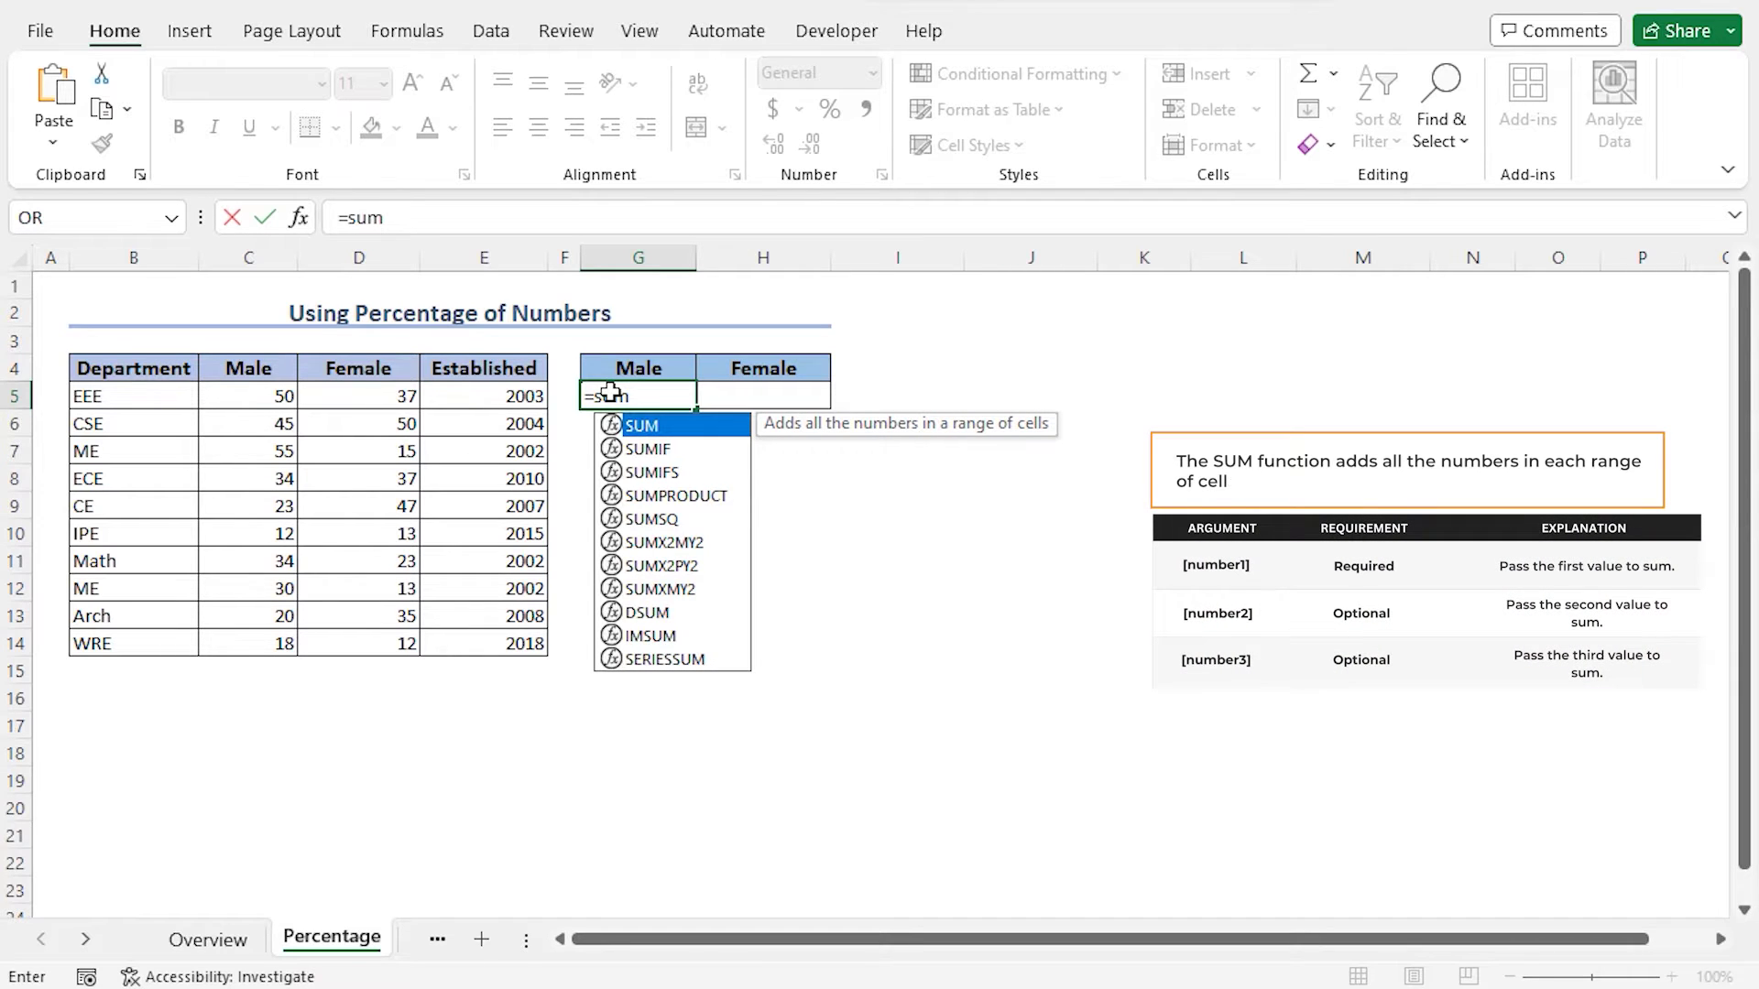
double_click(632, 423)
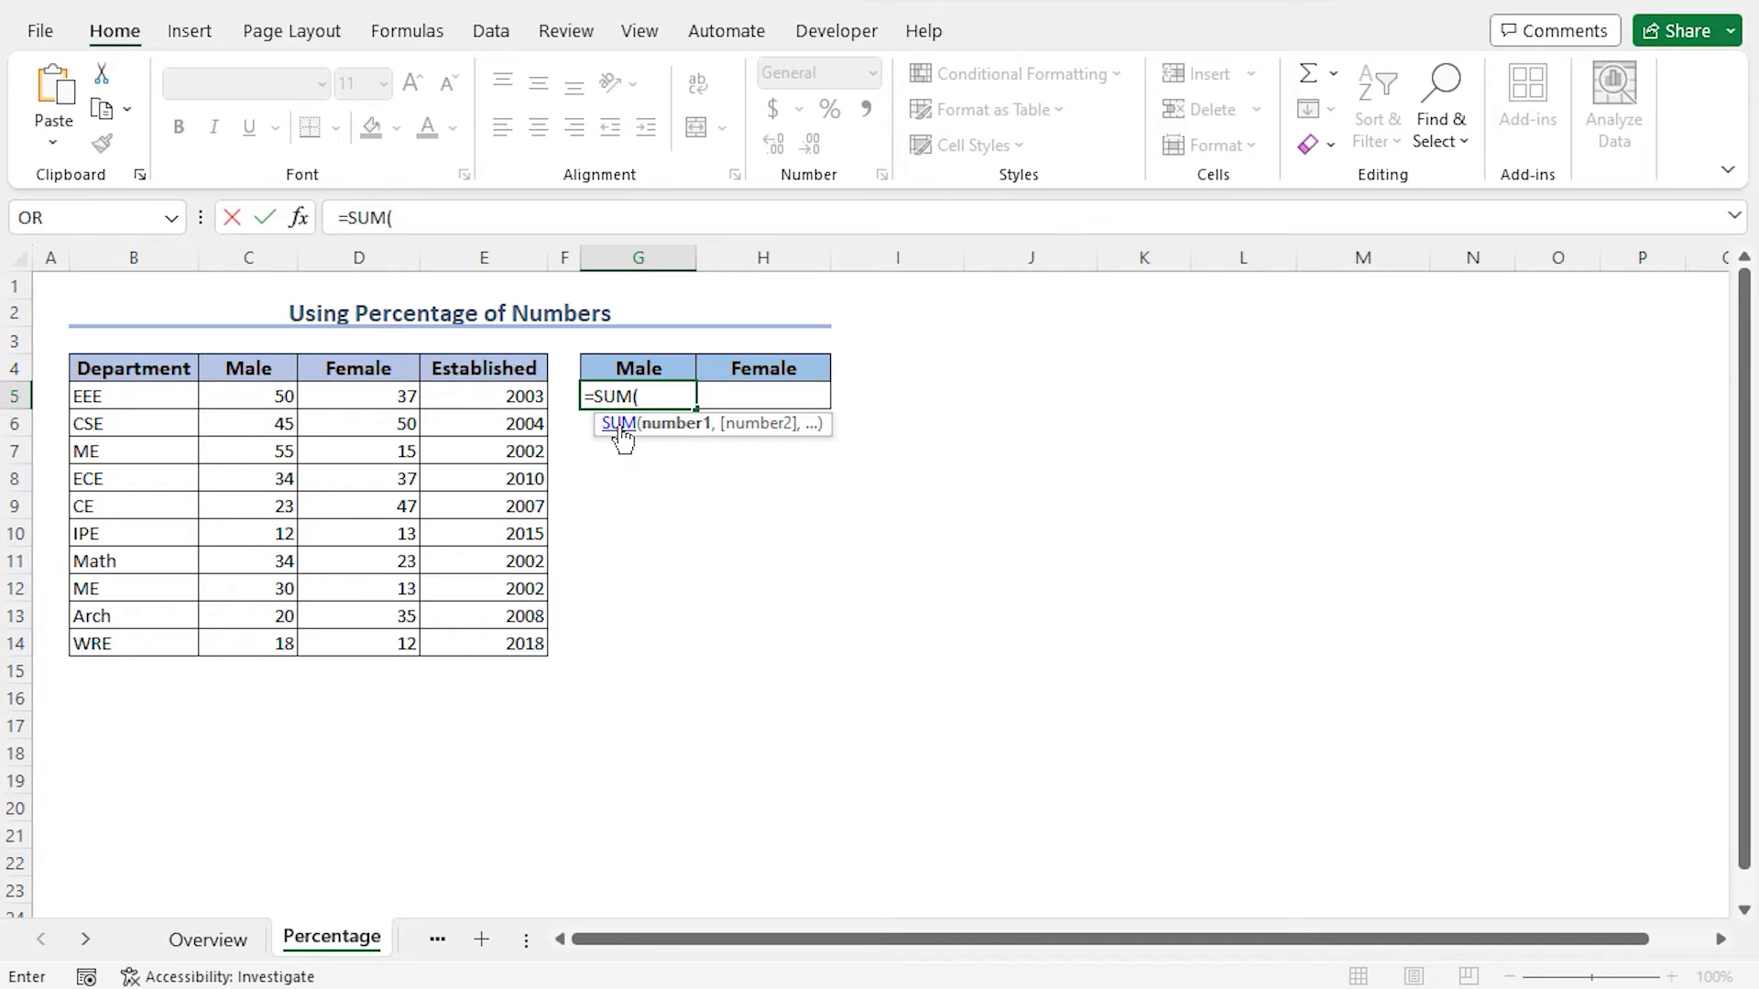
left_click_drag(232, 395, 232, 641)
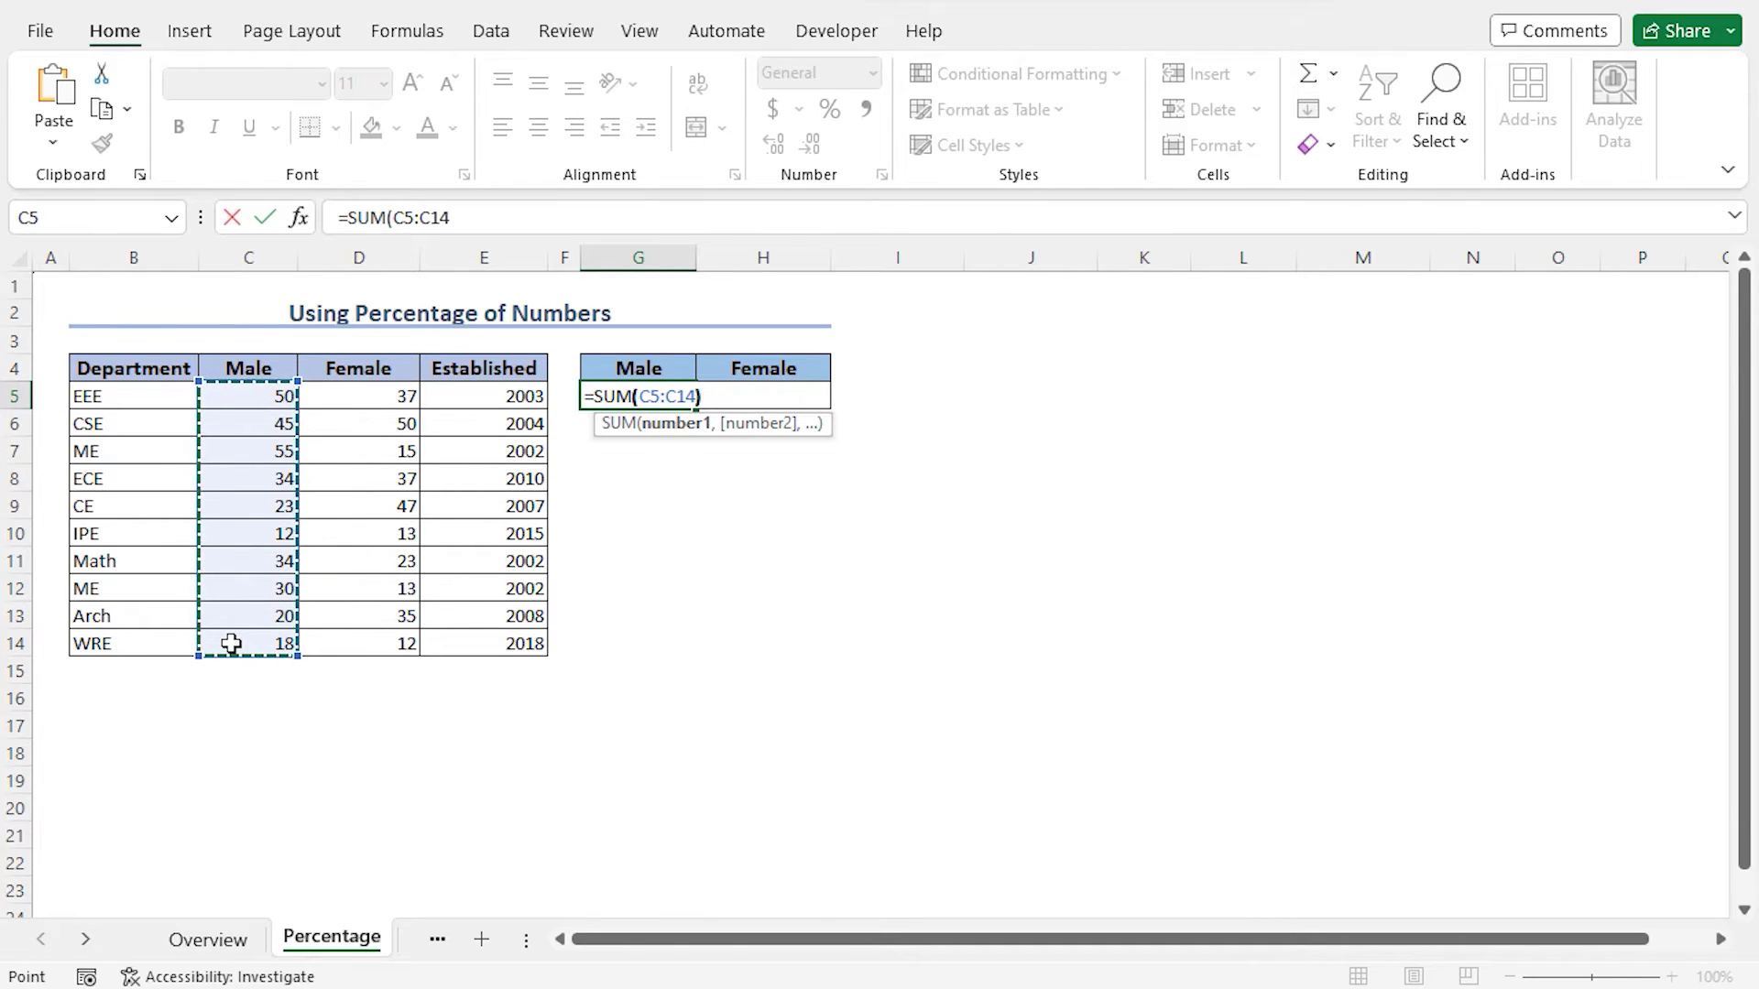
type(")")
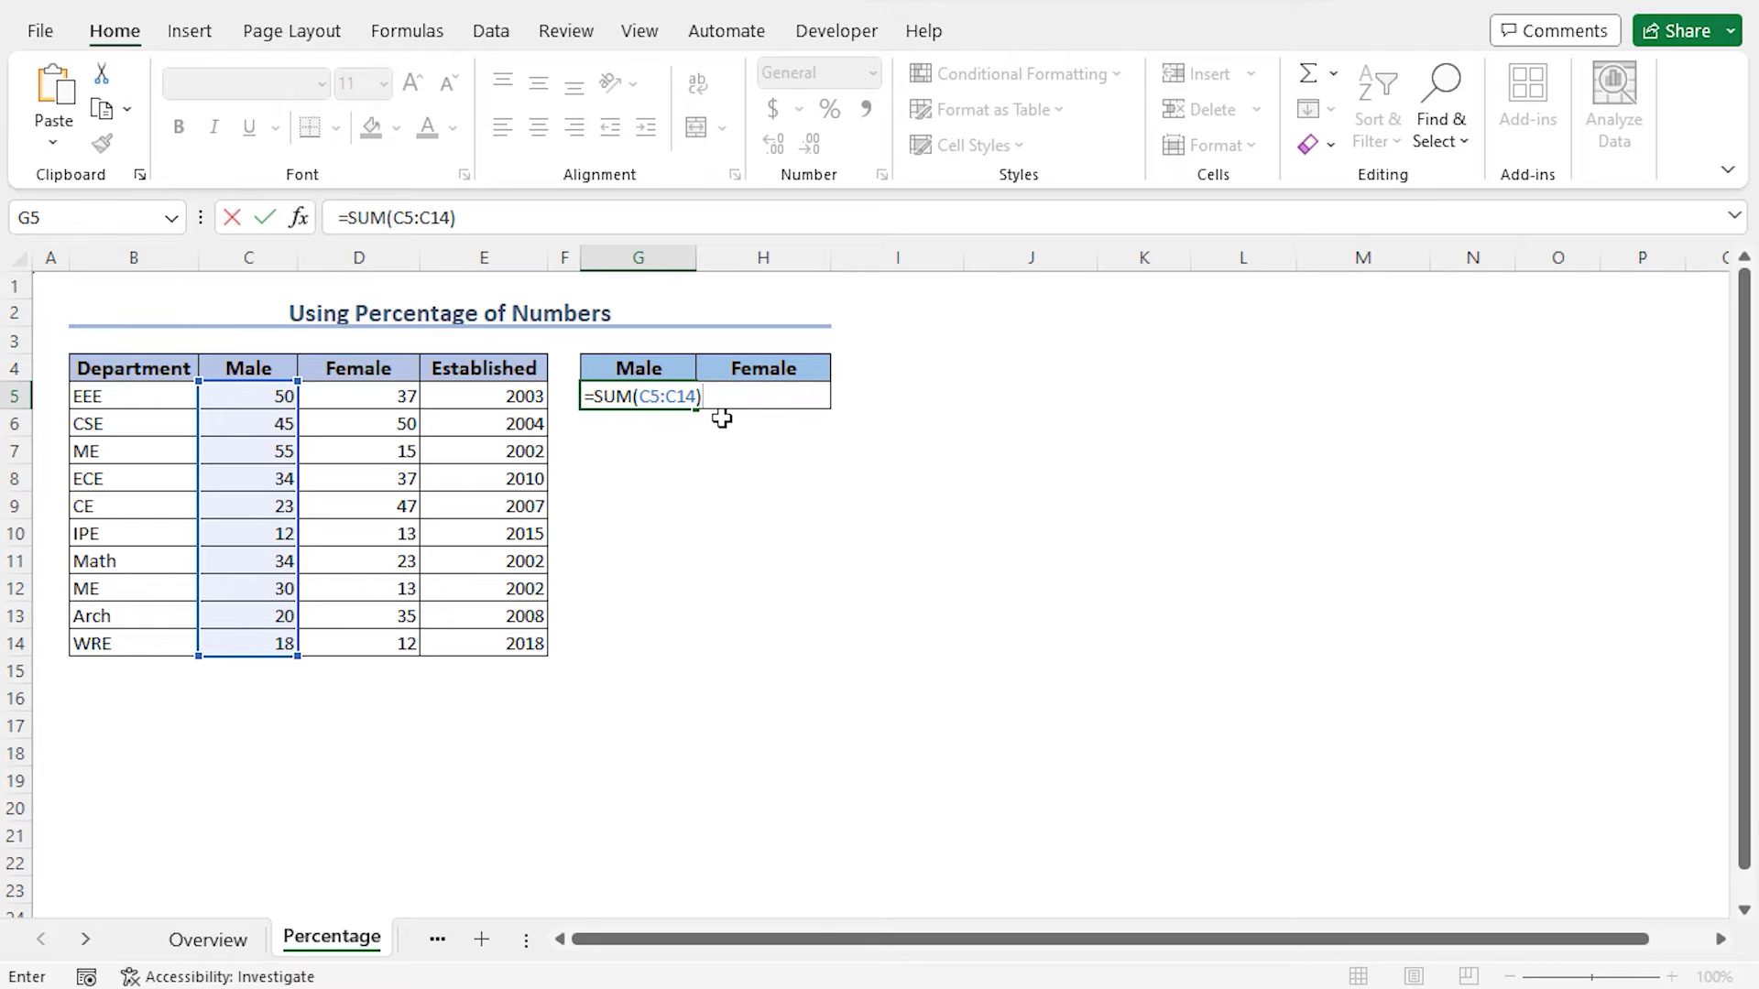
type("/SUM(")
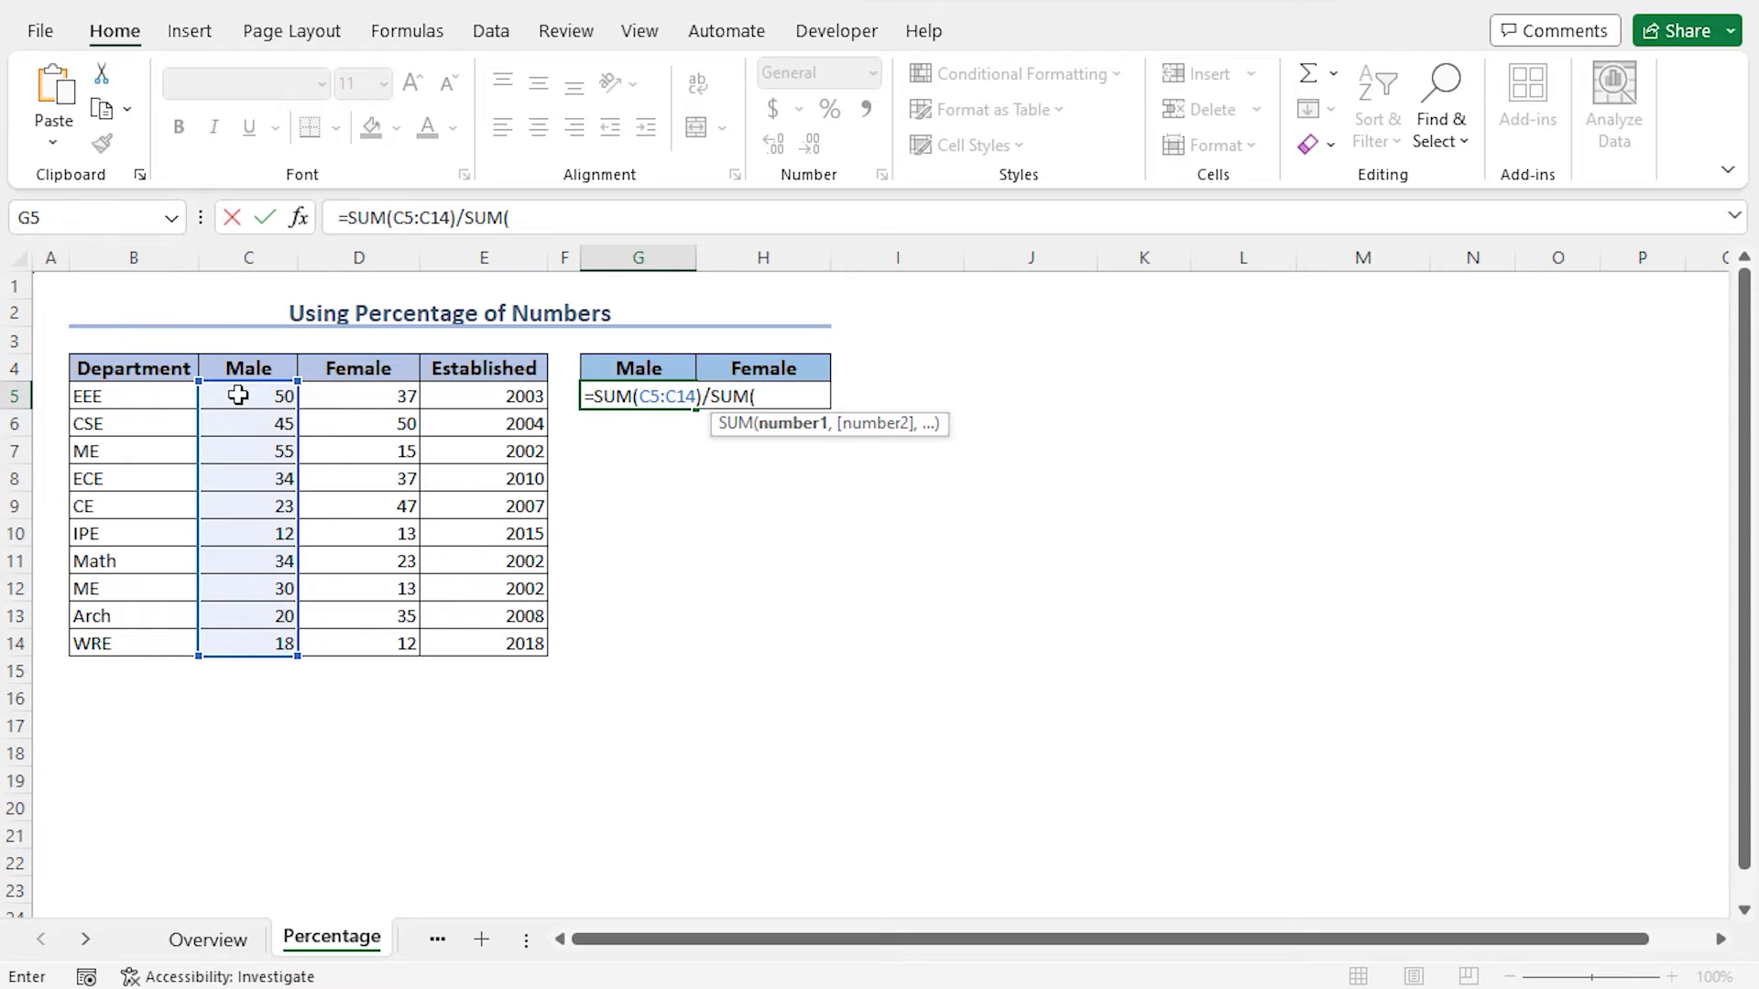
left_click_drag(238, 395, 368, 645)
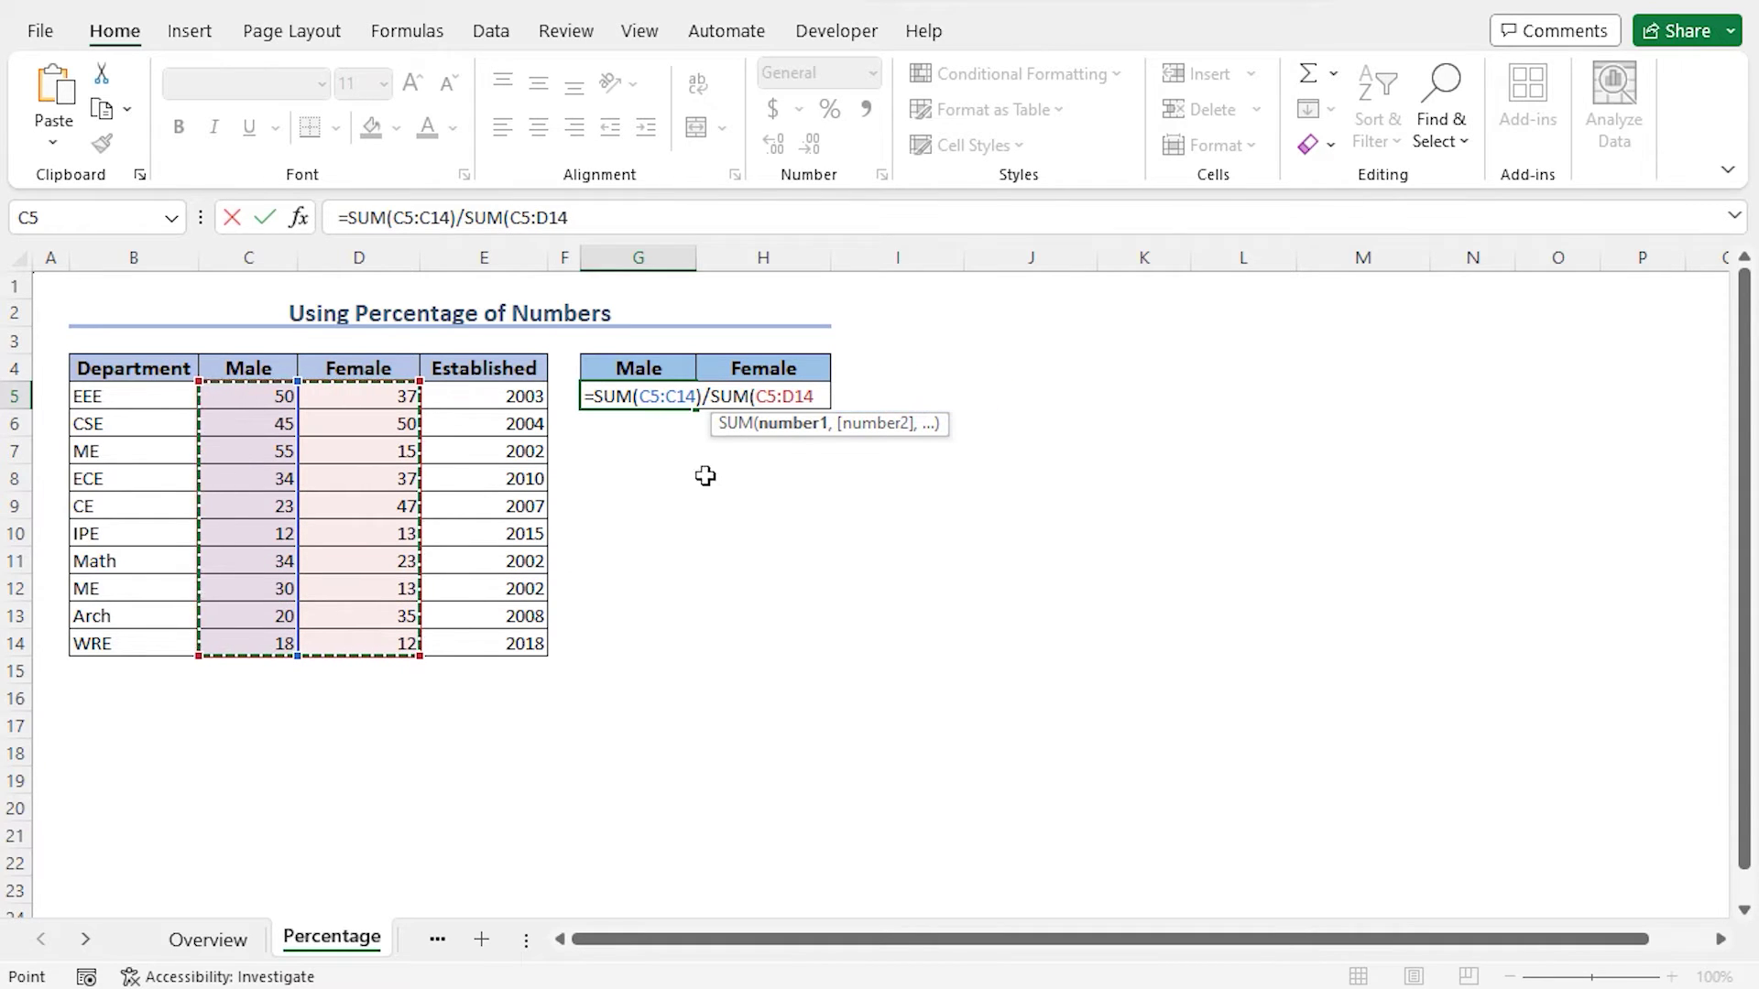
key("Return")
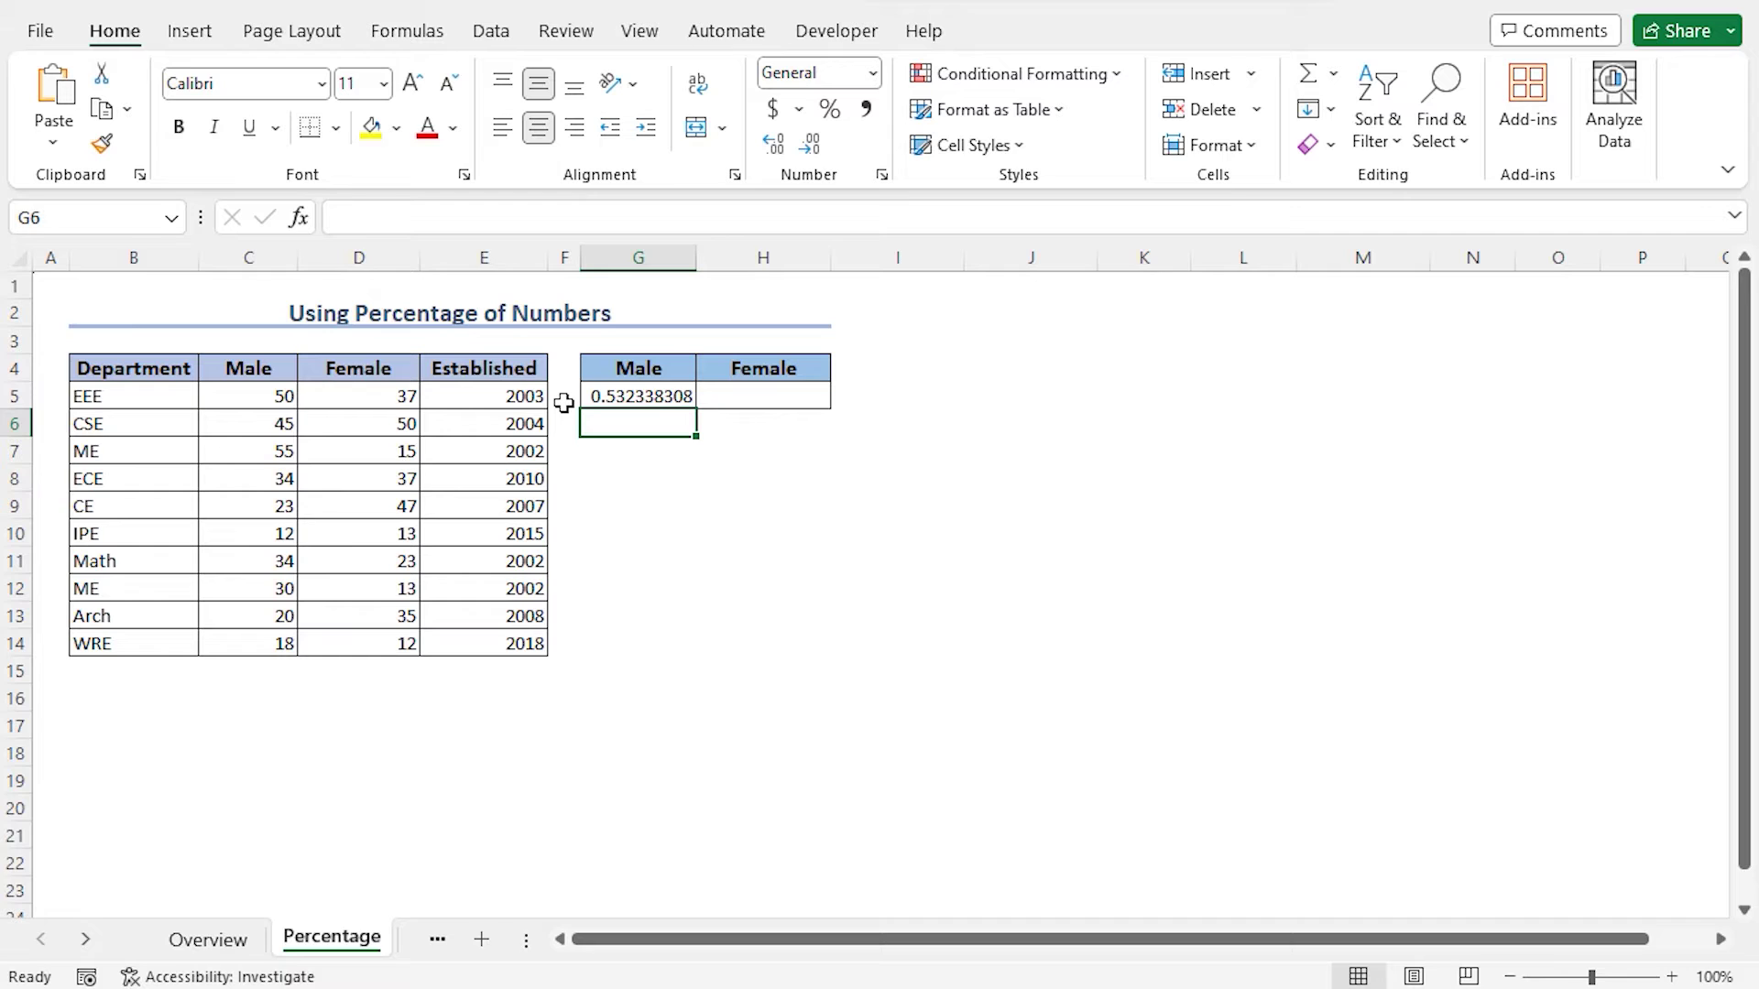
Apply the Percentage number format to G5 so the male share reads 53.23%.
left_click(612, 400)
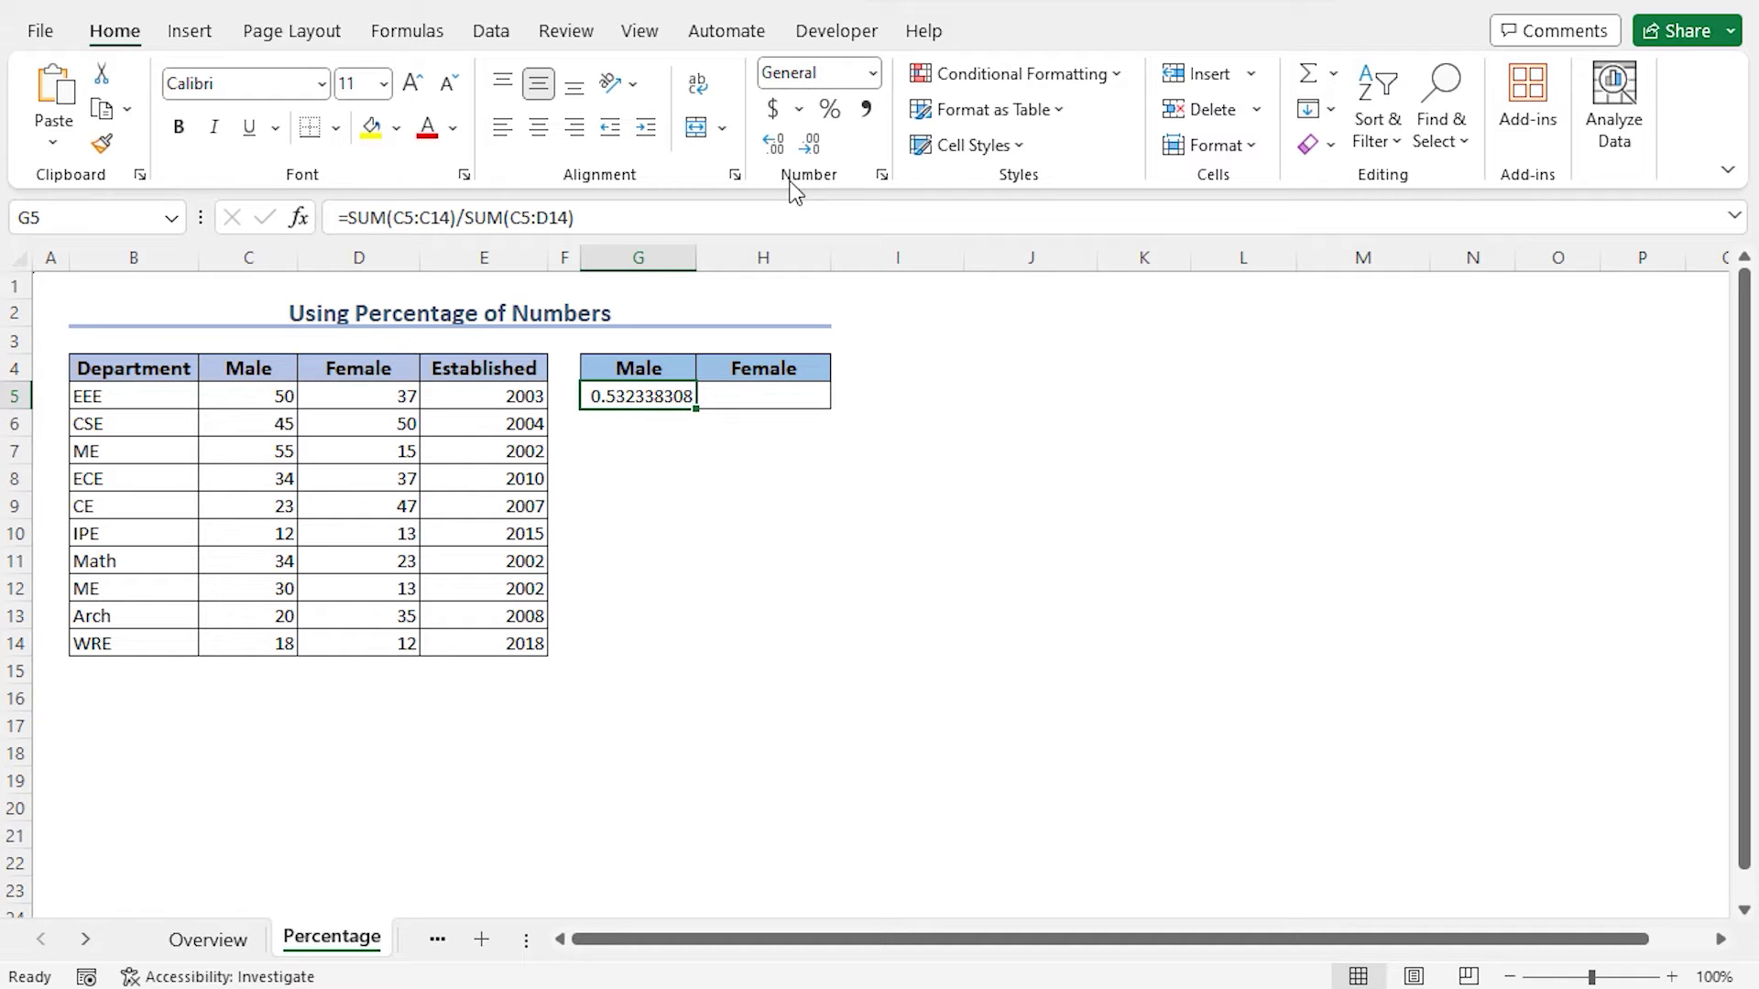
left_click(873, 72)
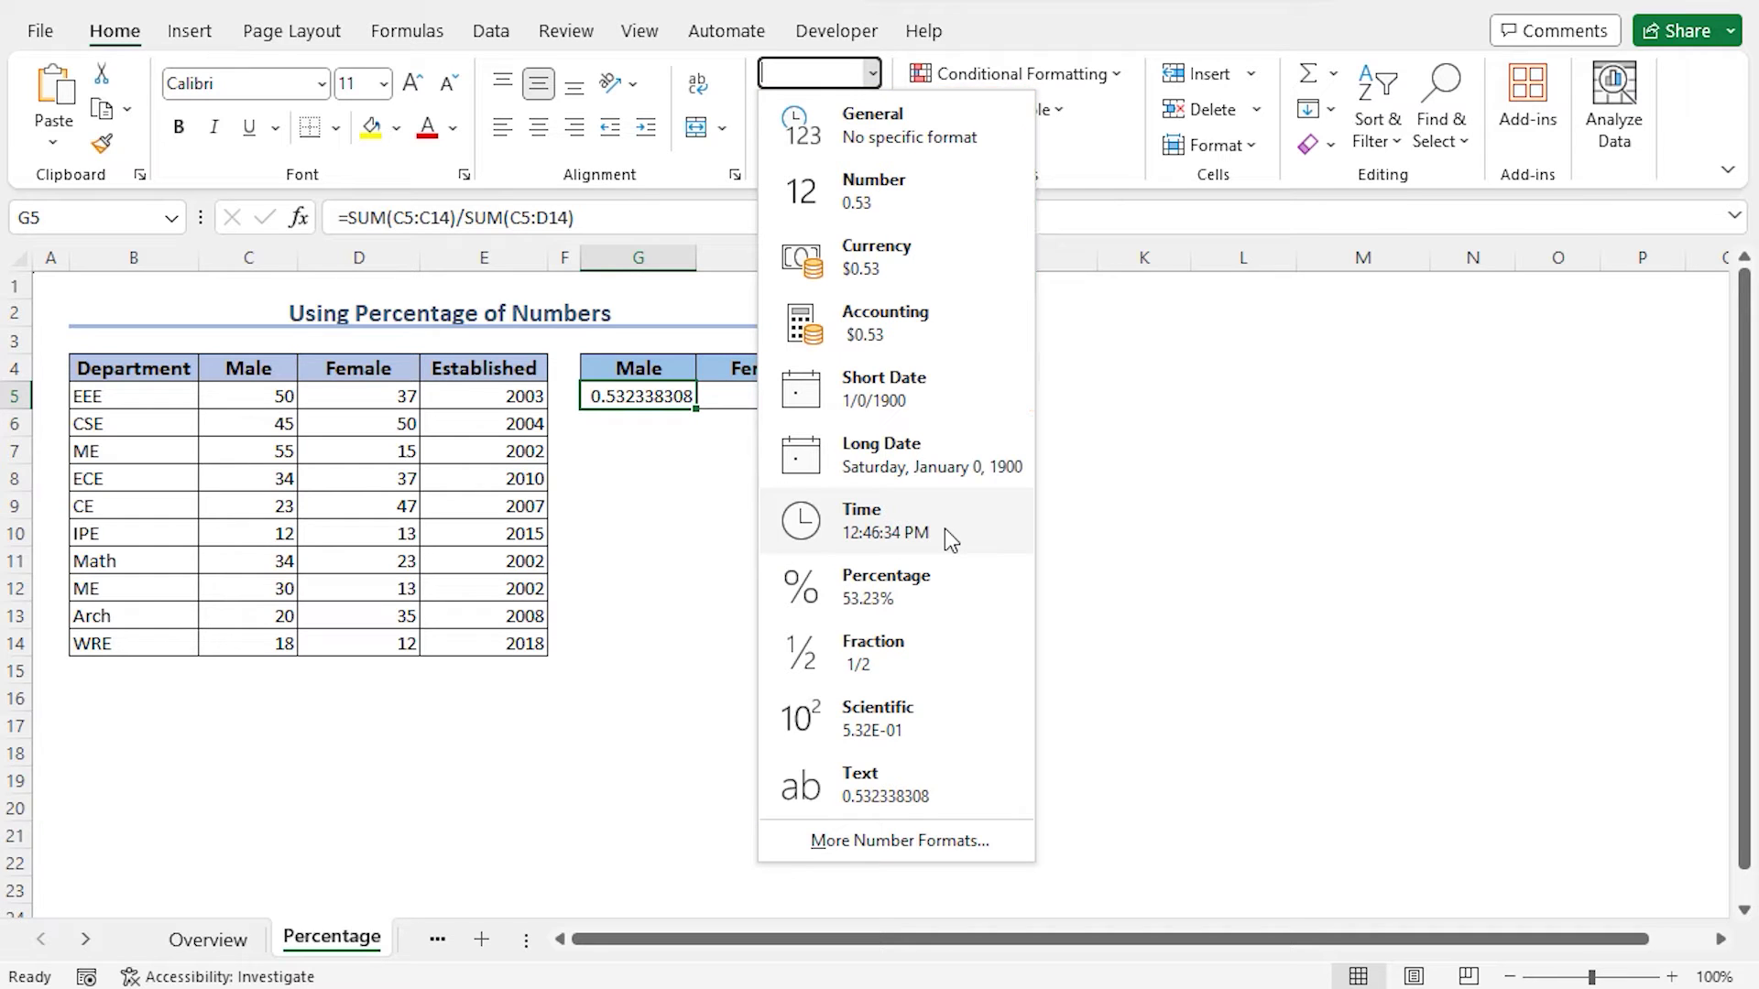
left_click(914, 580)
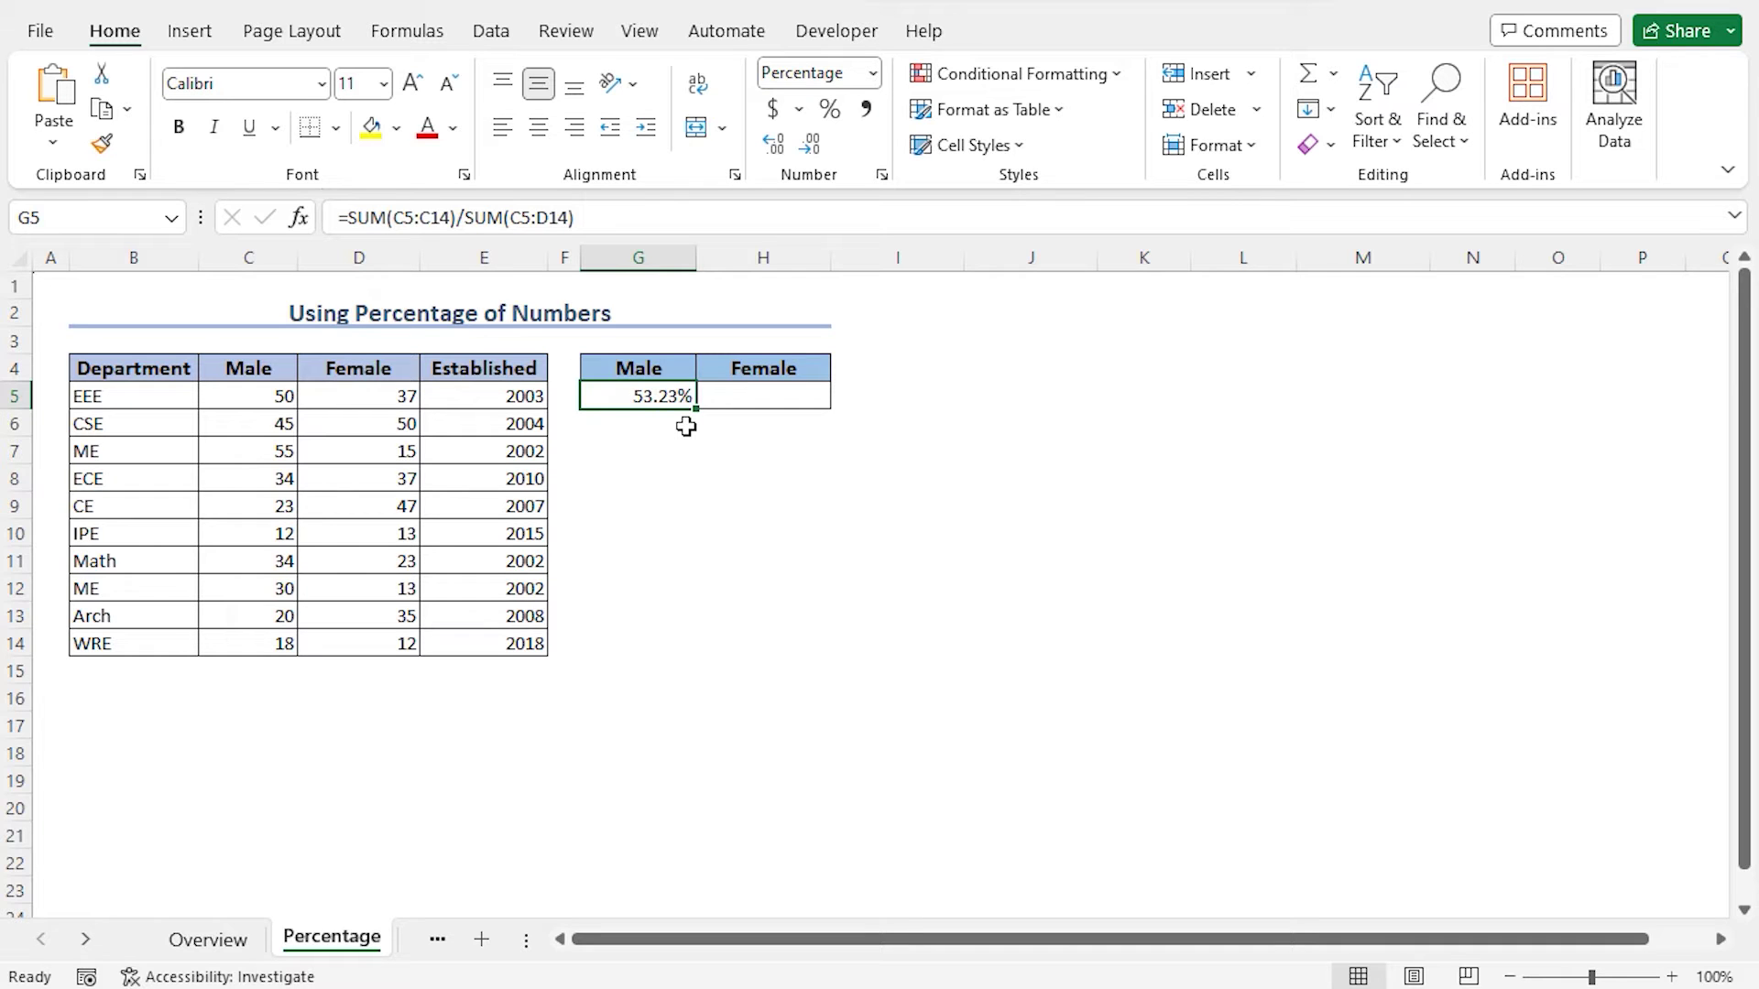
left_click(730, 398)
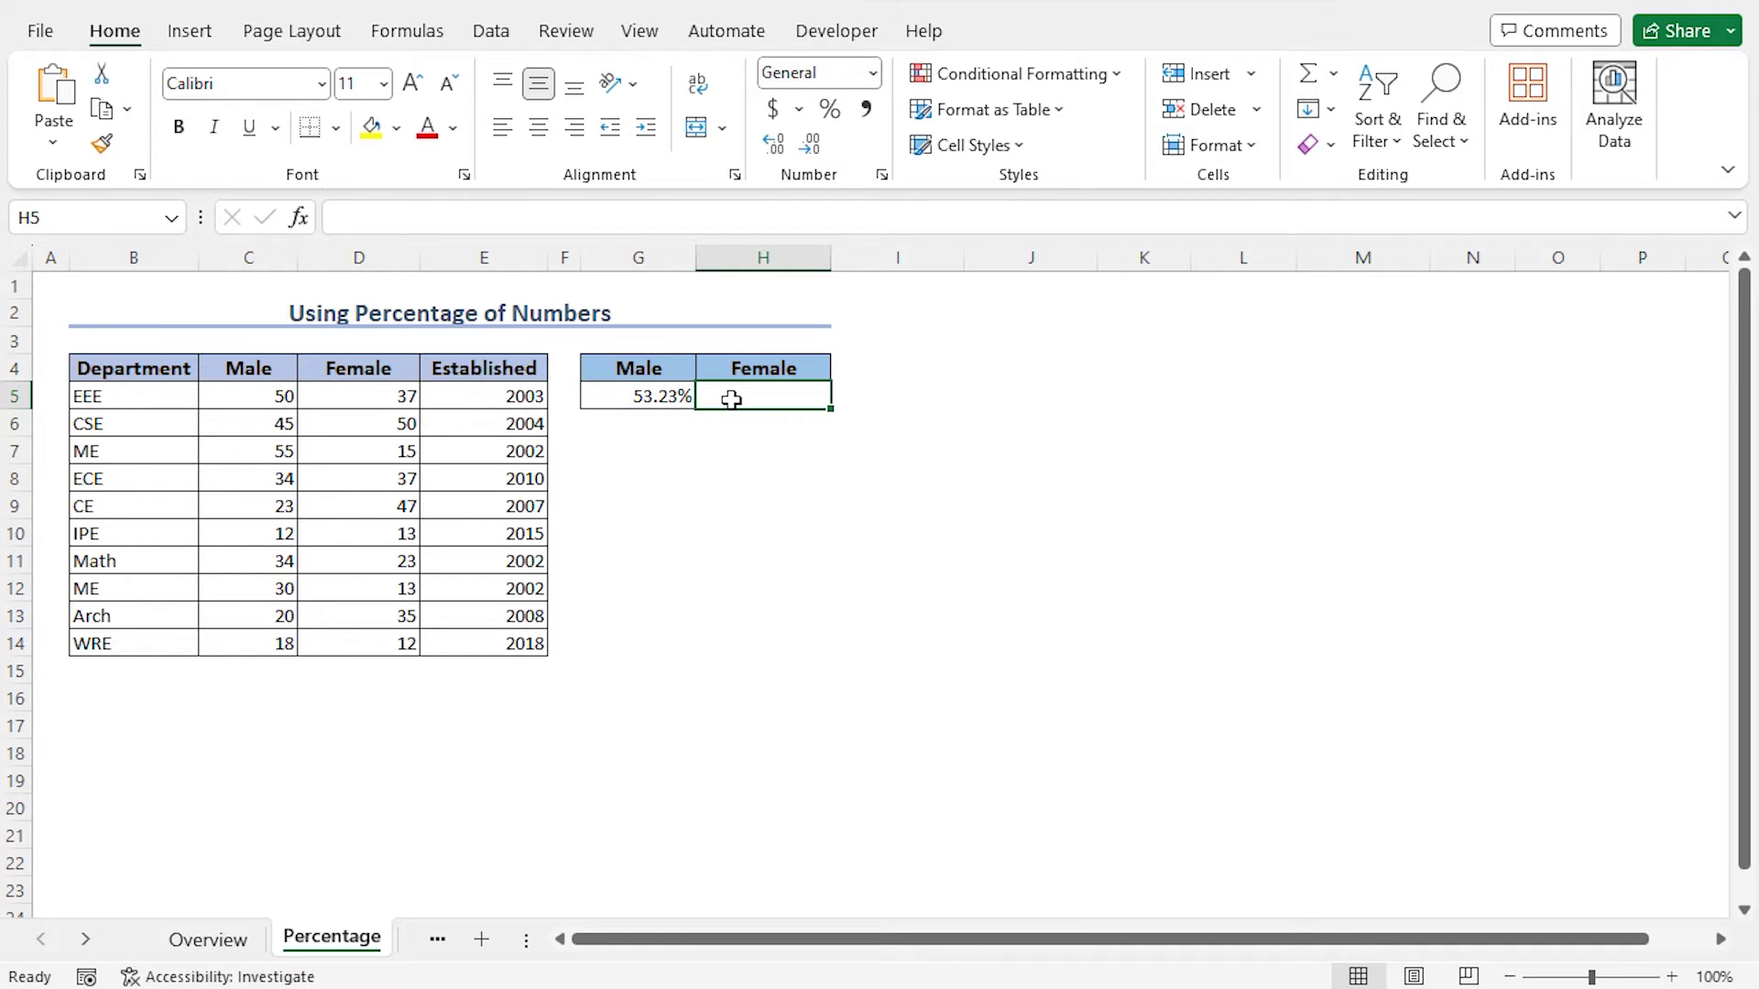
Enter =SUM(D5:D14)/SUM(C5:D14) in H5, giving the female share 0.467661692.
type("=SUM(")
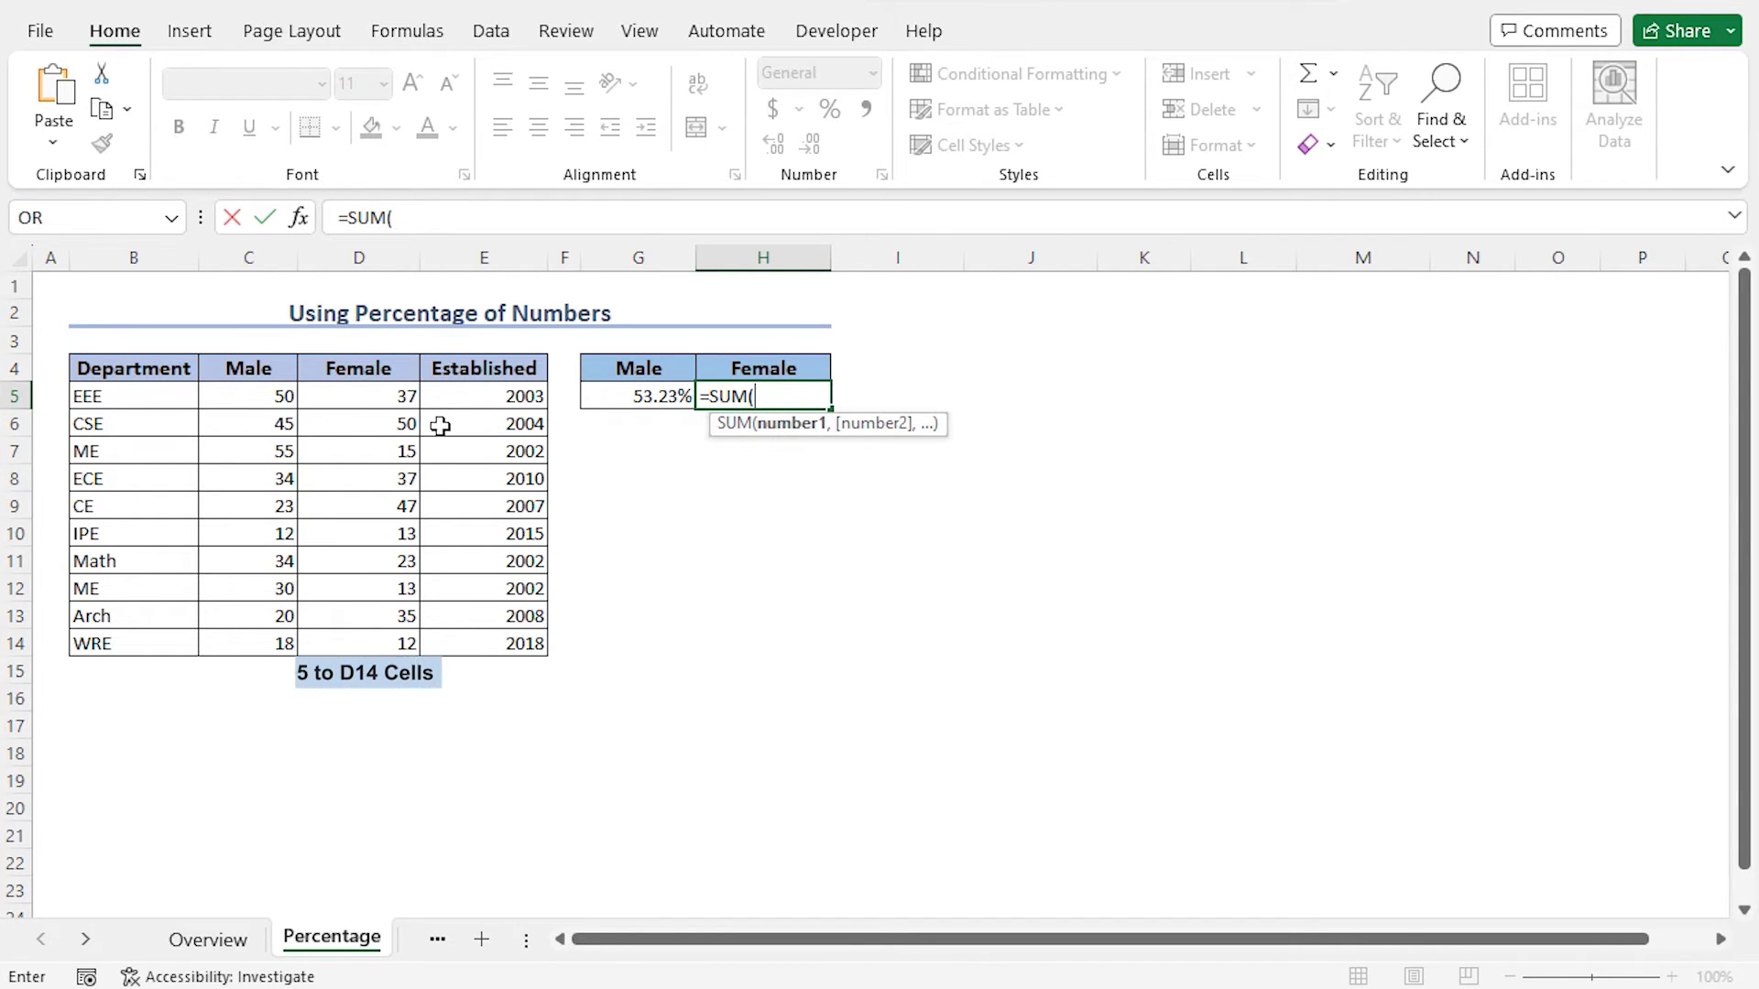
left_click_drag(359, 396, 347, 648)
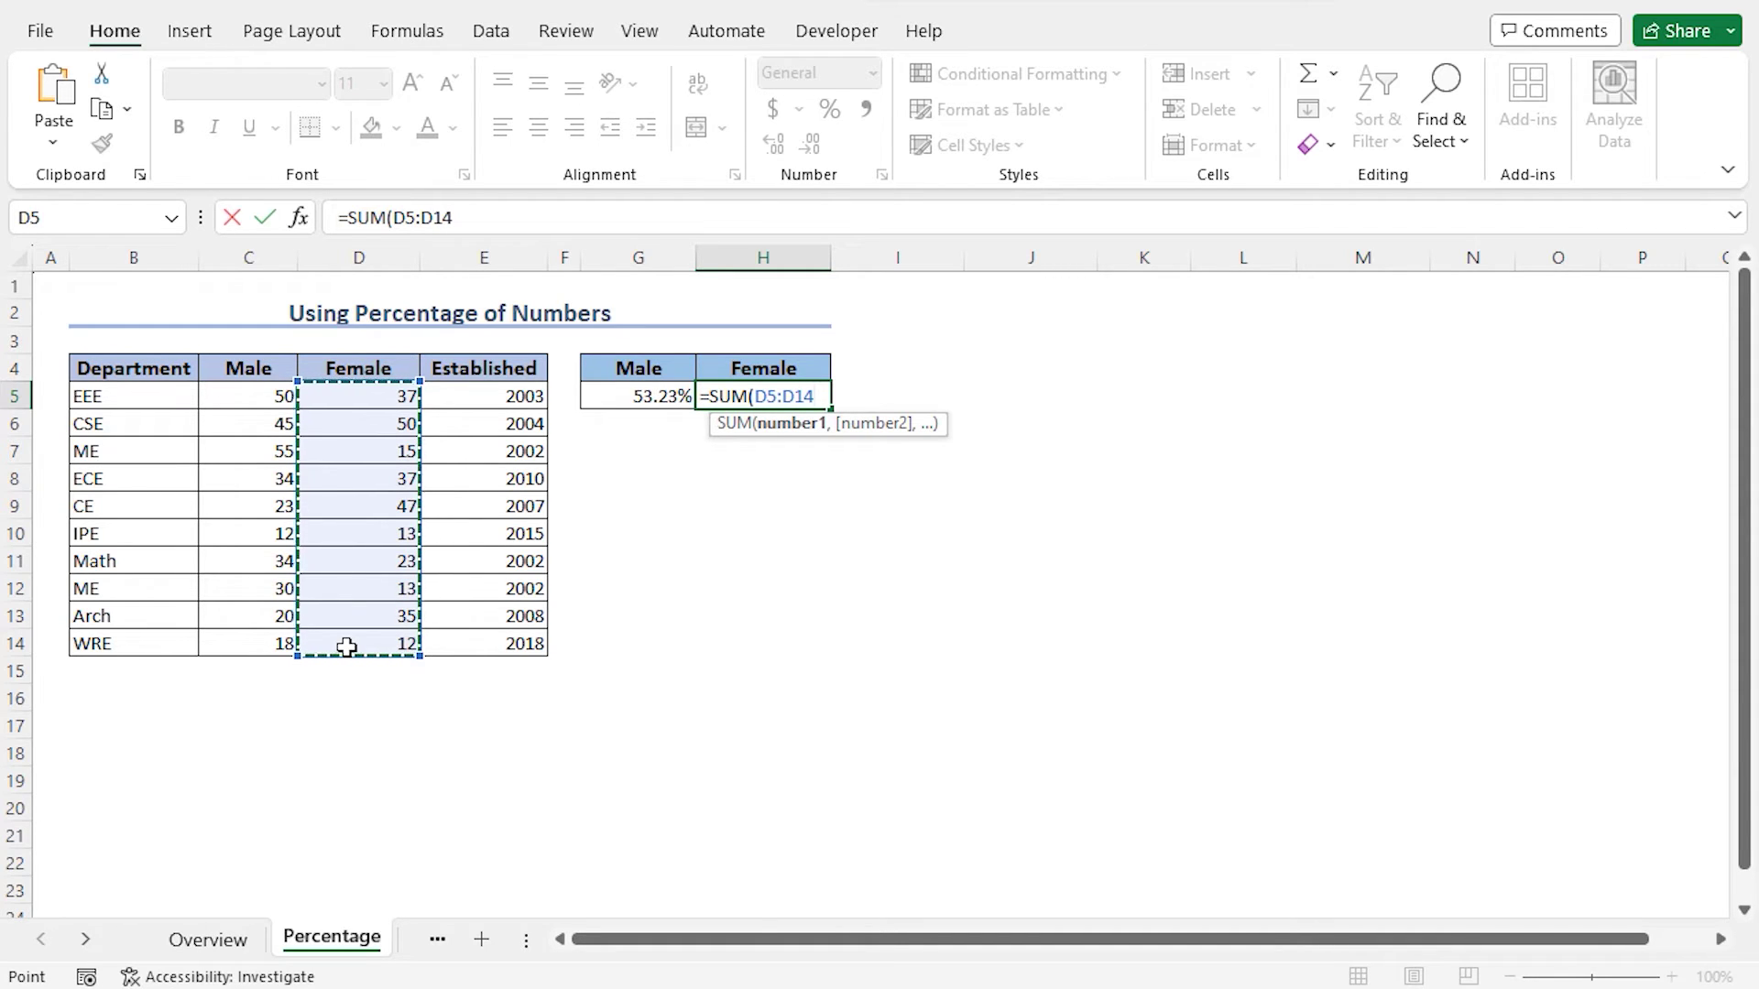
type(")")
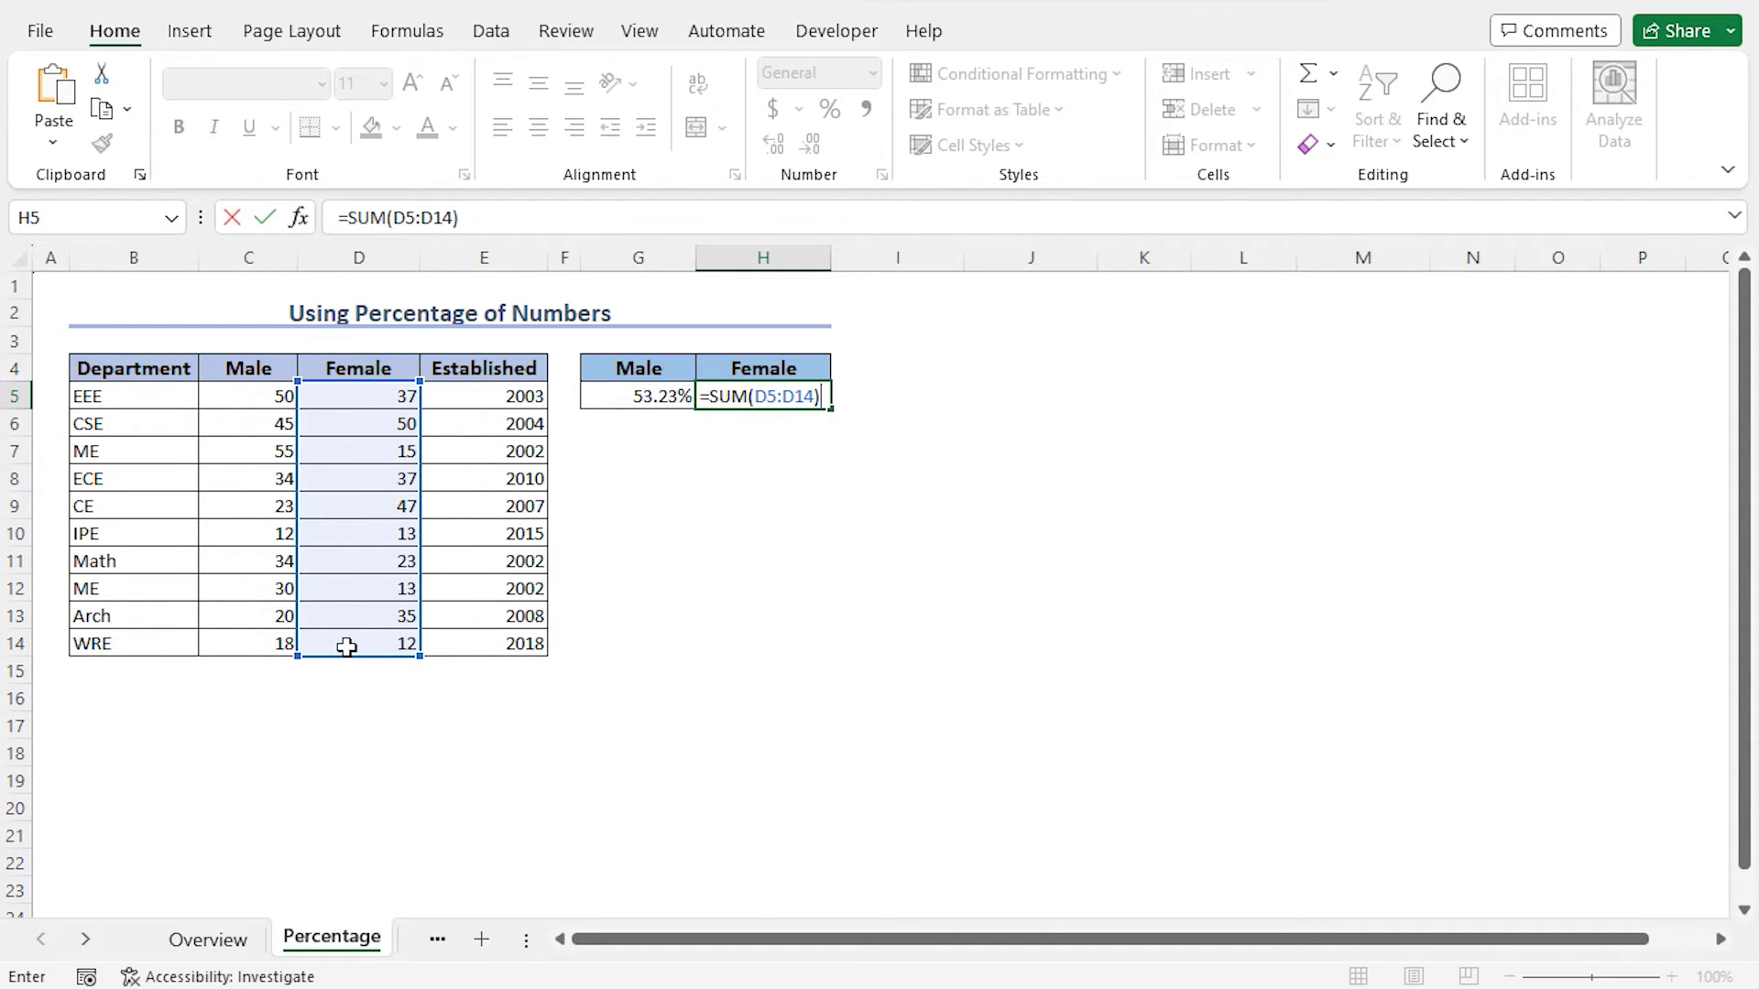
type("/sum")
key("Tab")
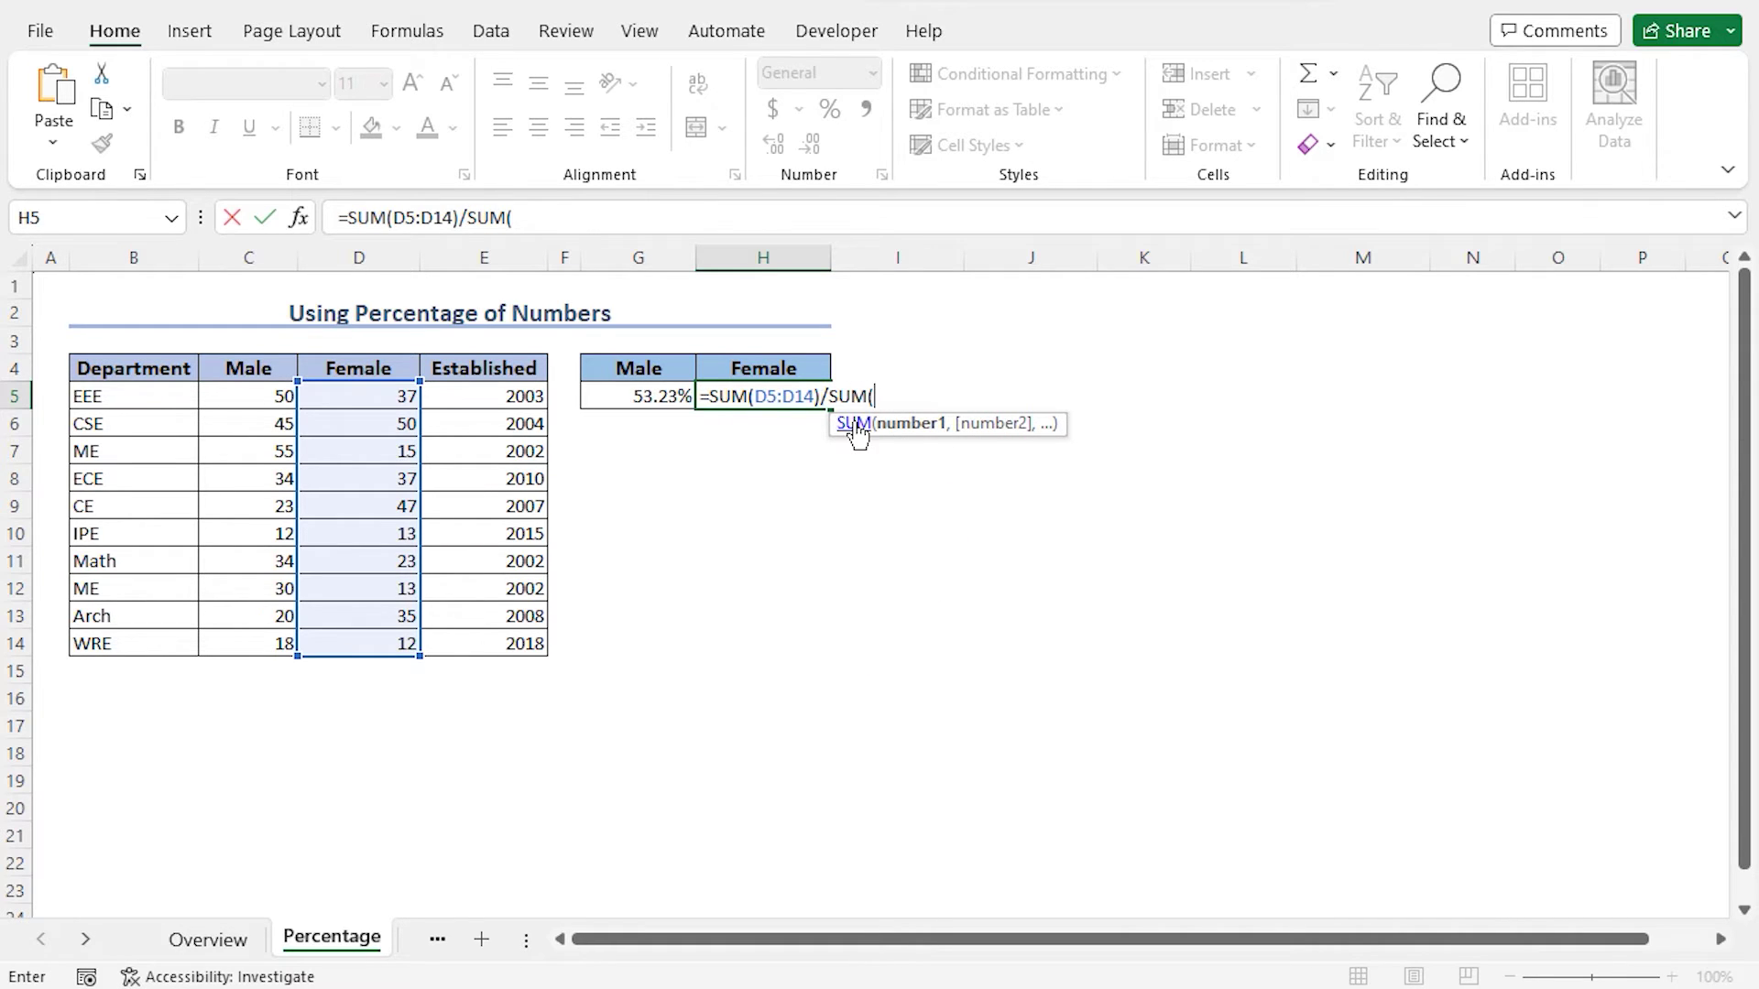
left_click_drag(248, 395, 388, 641)
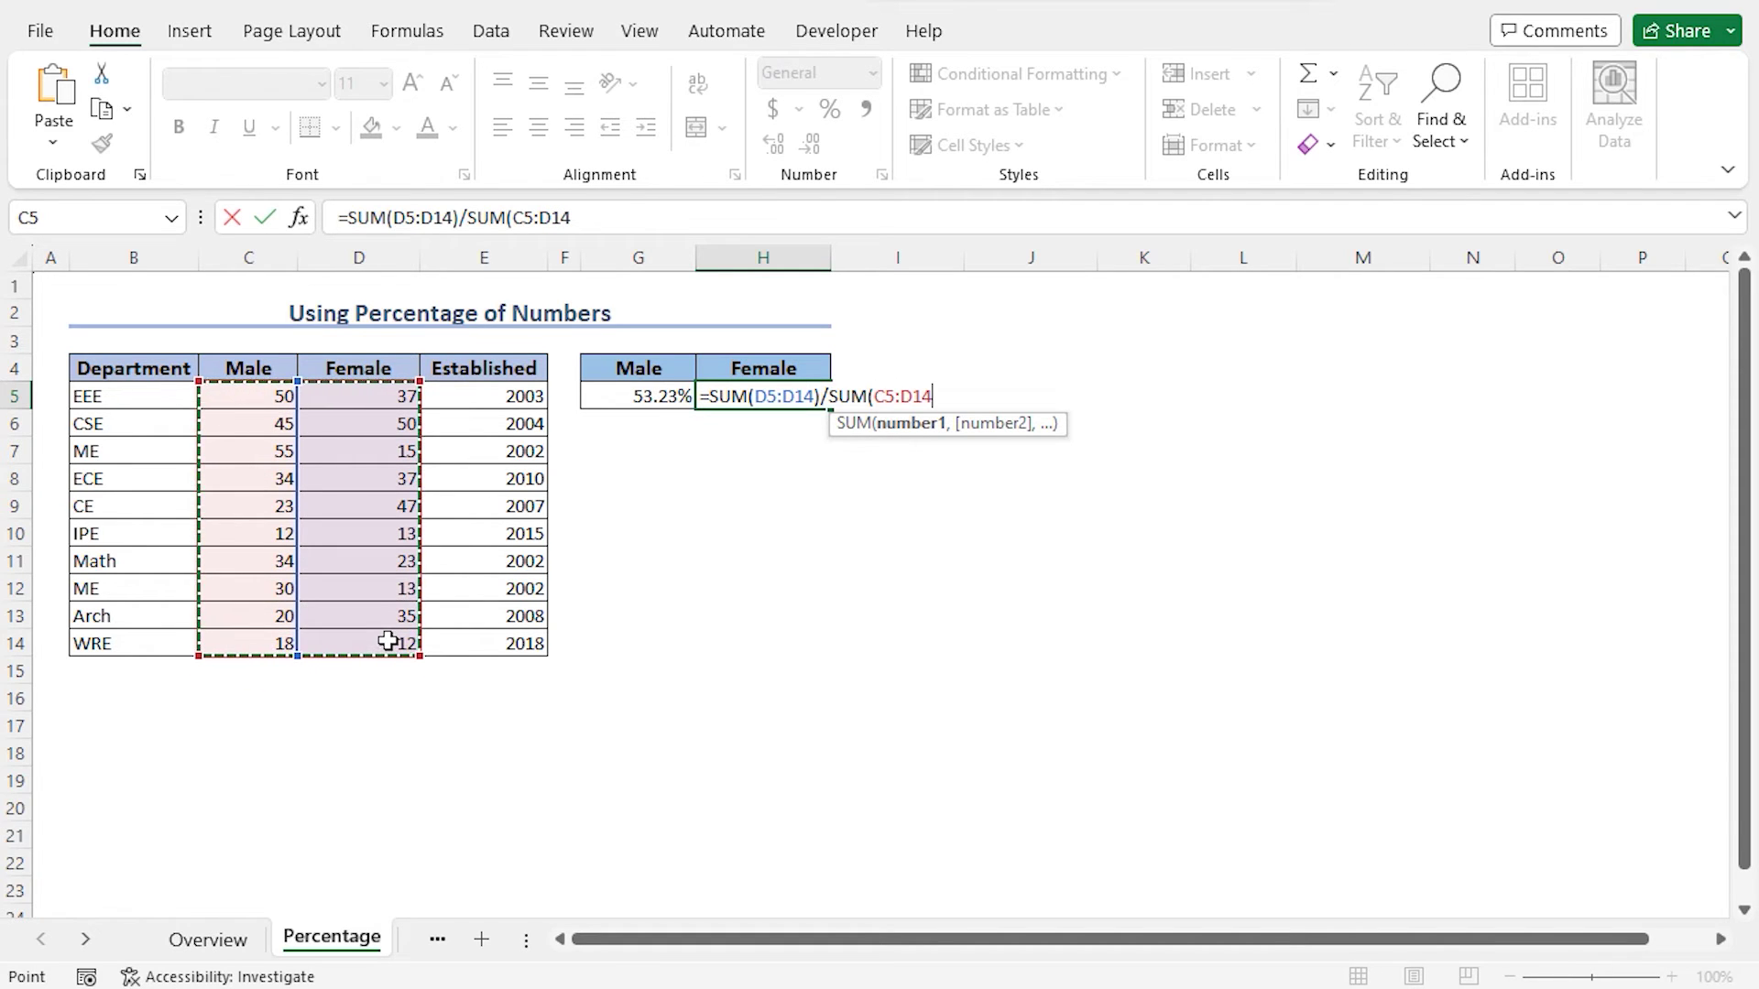
type(")")
key("Return")
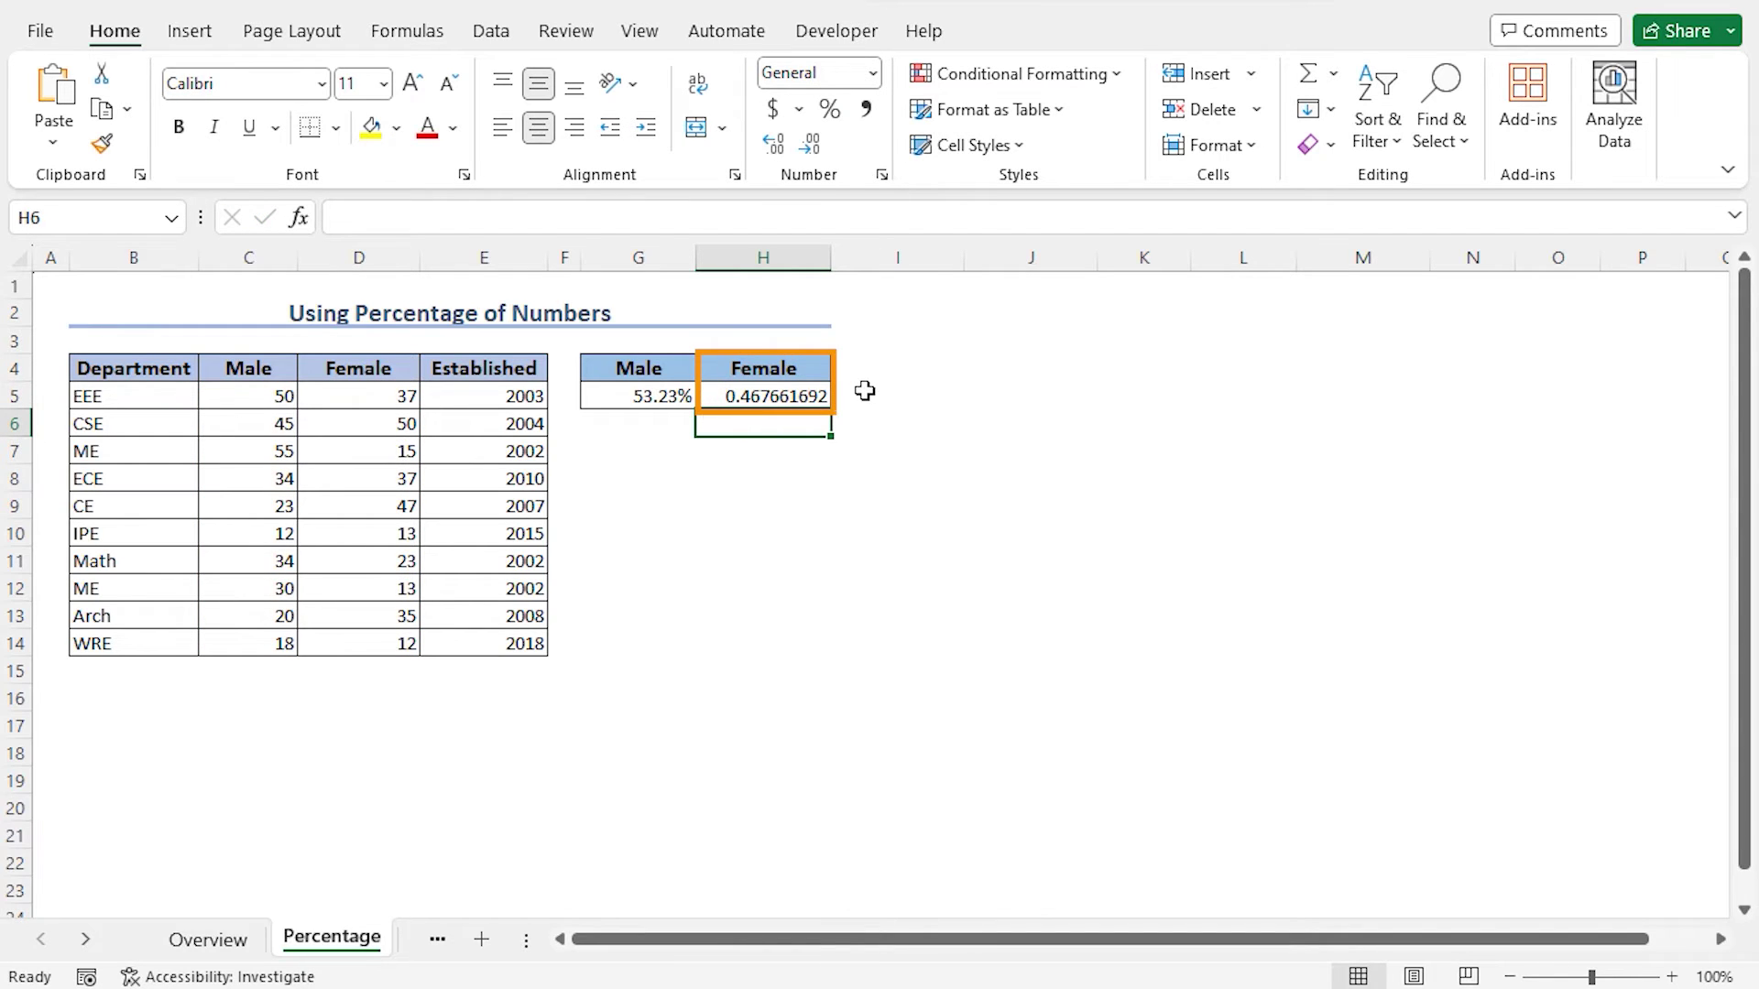
Format H5 as a percentage (46.77%) and select the G4:H5 percentage table.
left_click(716, 396)
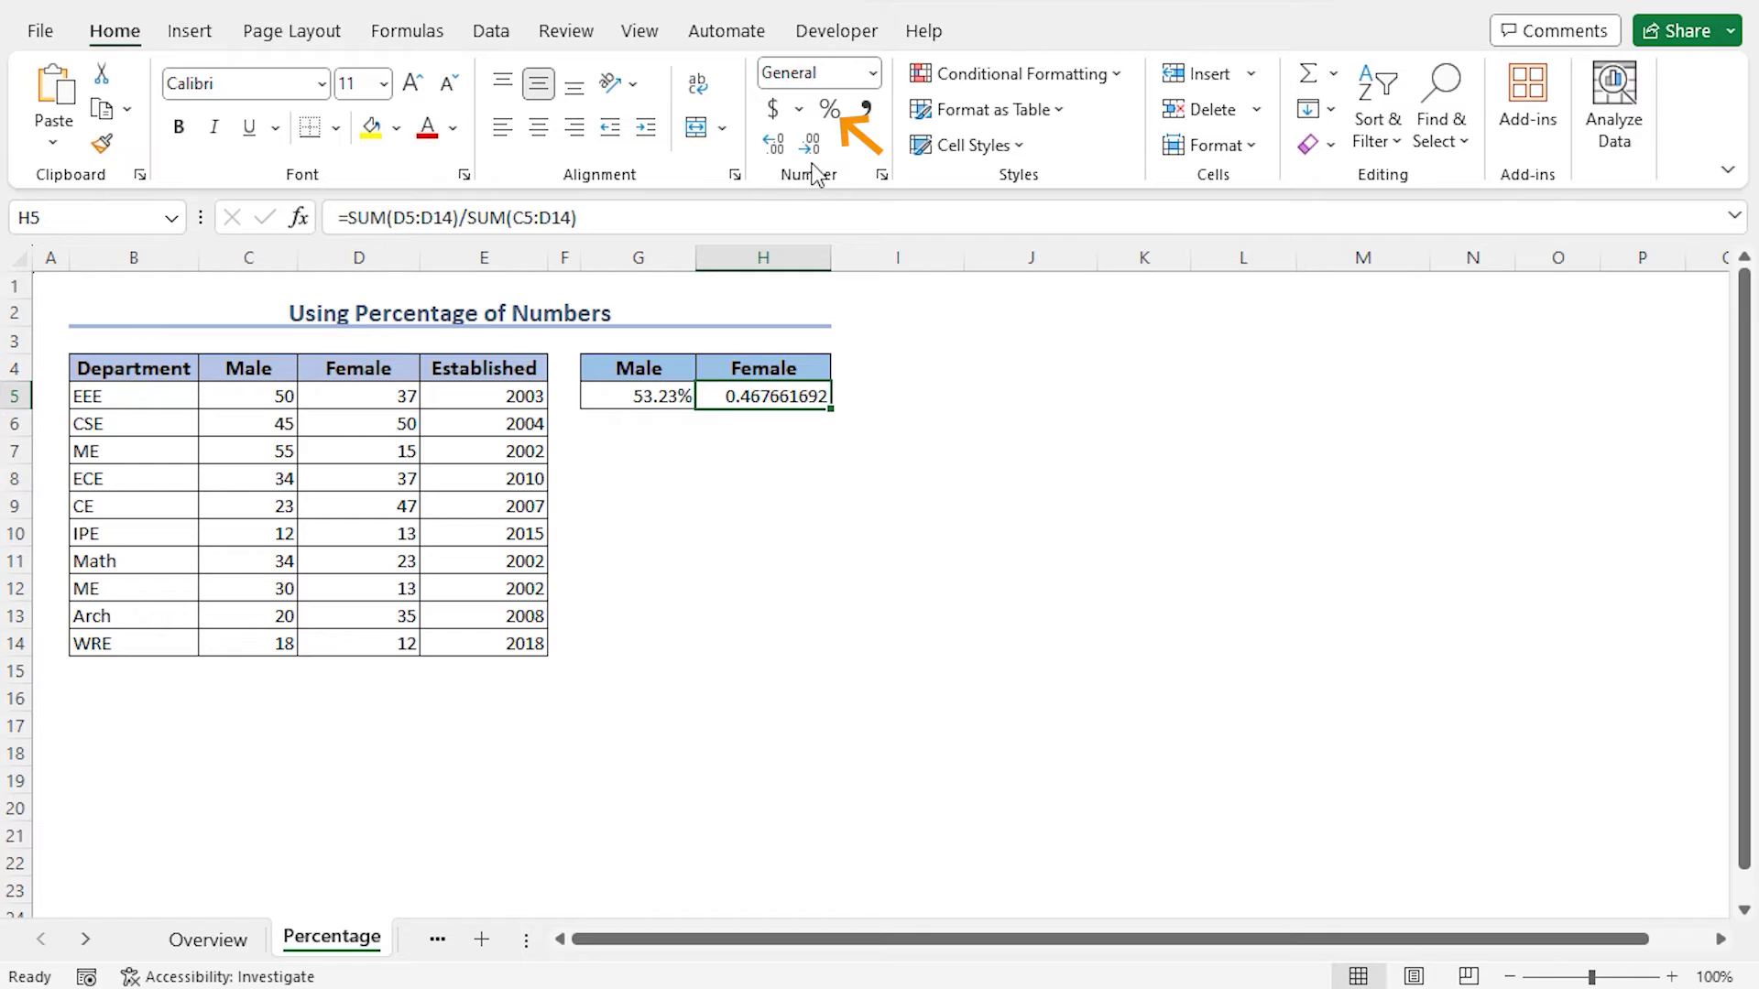
left_click(830, 114)
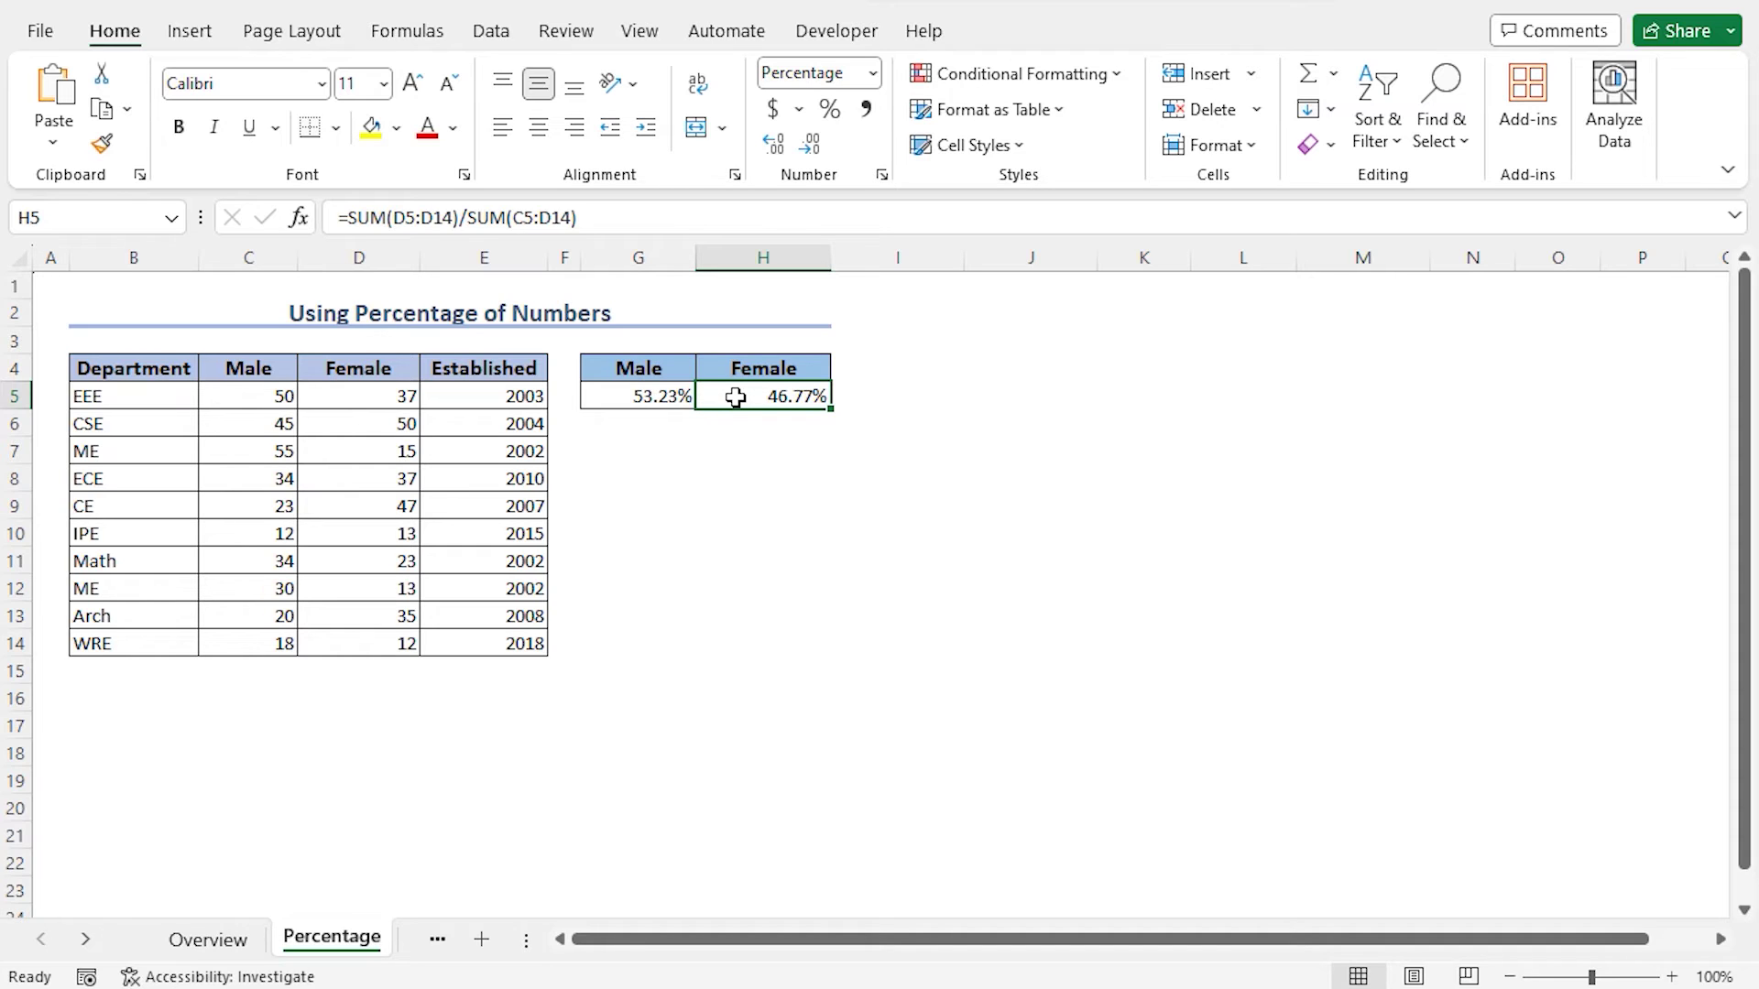
left_click_drag(640, 366, 765, 402)
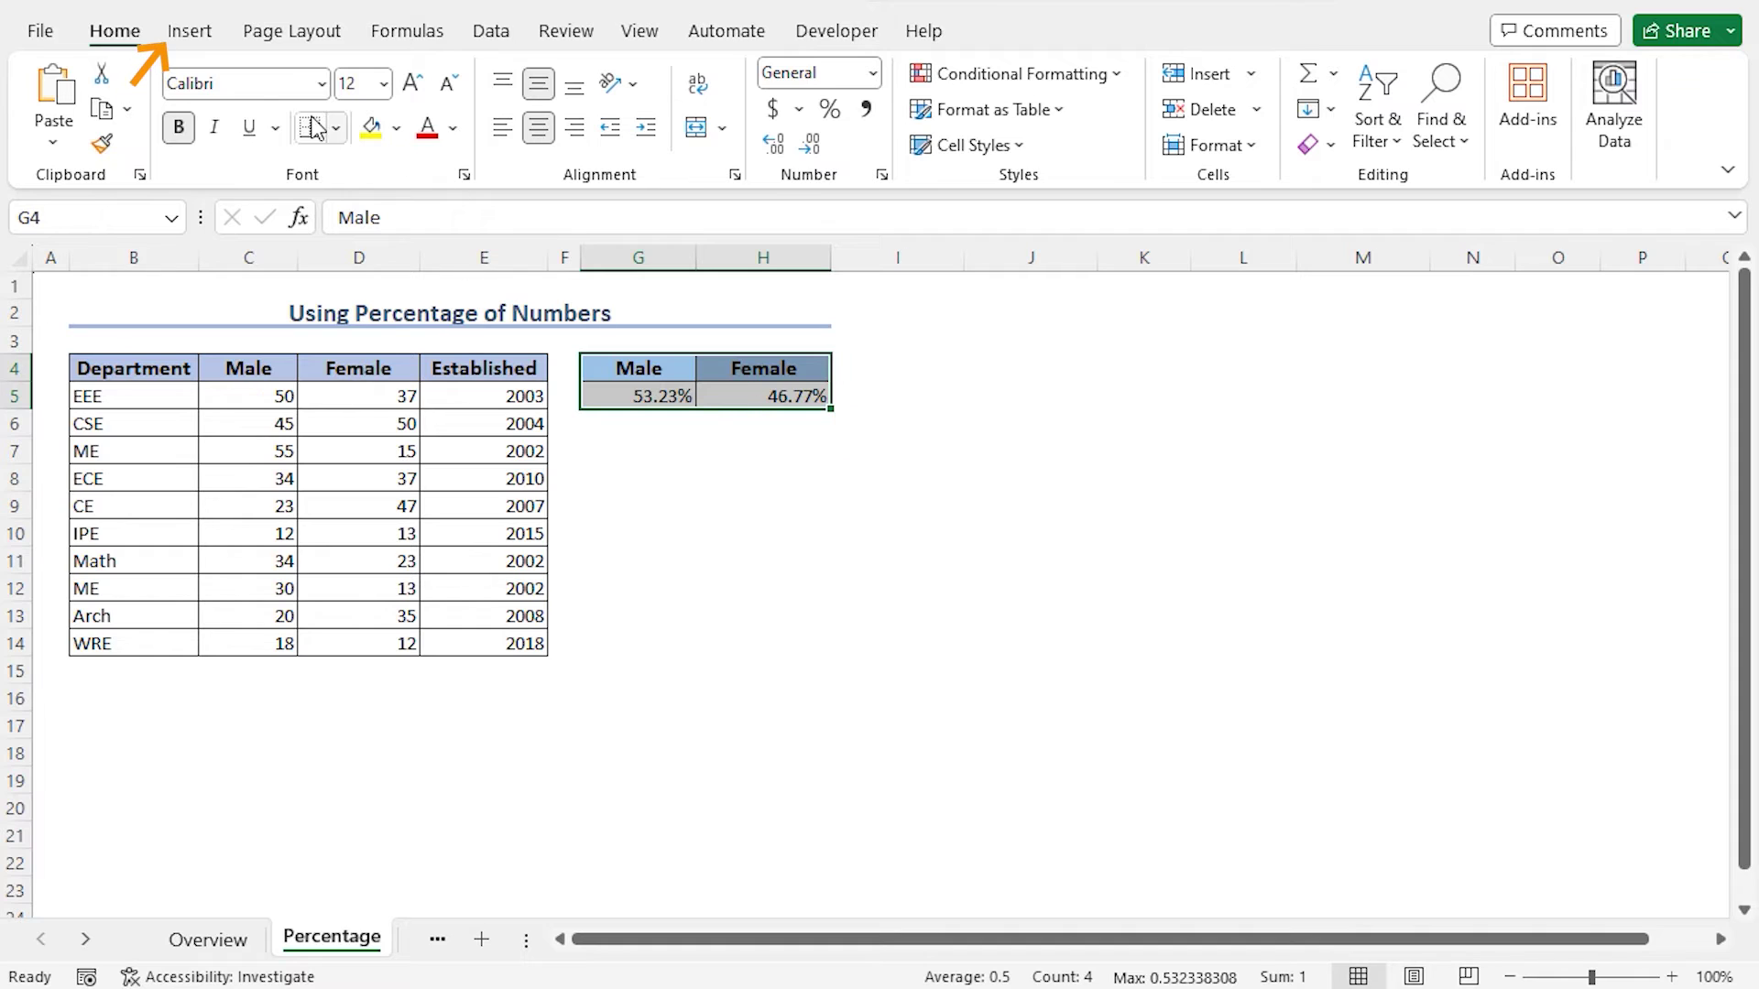
Insert a 2-D Pie chart from the selected Male/Female percentage table.
left_click(189, 30)
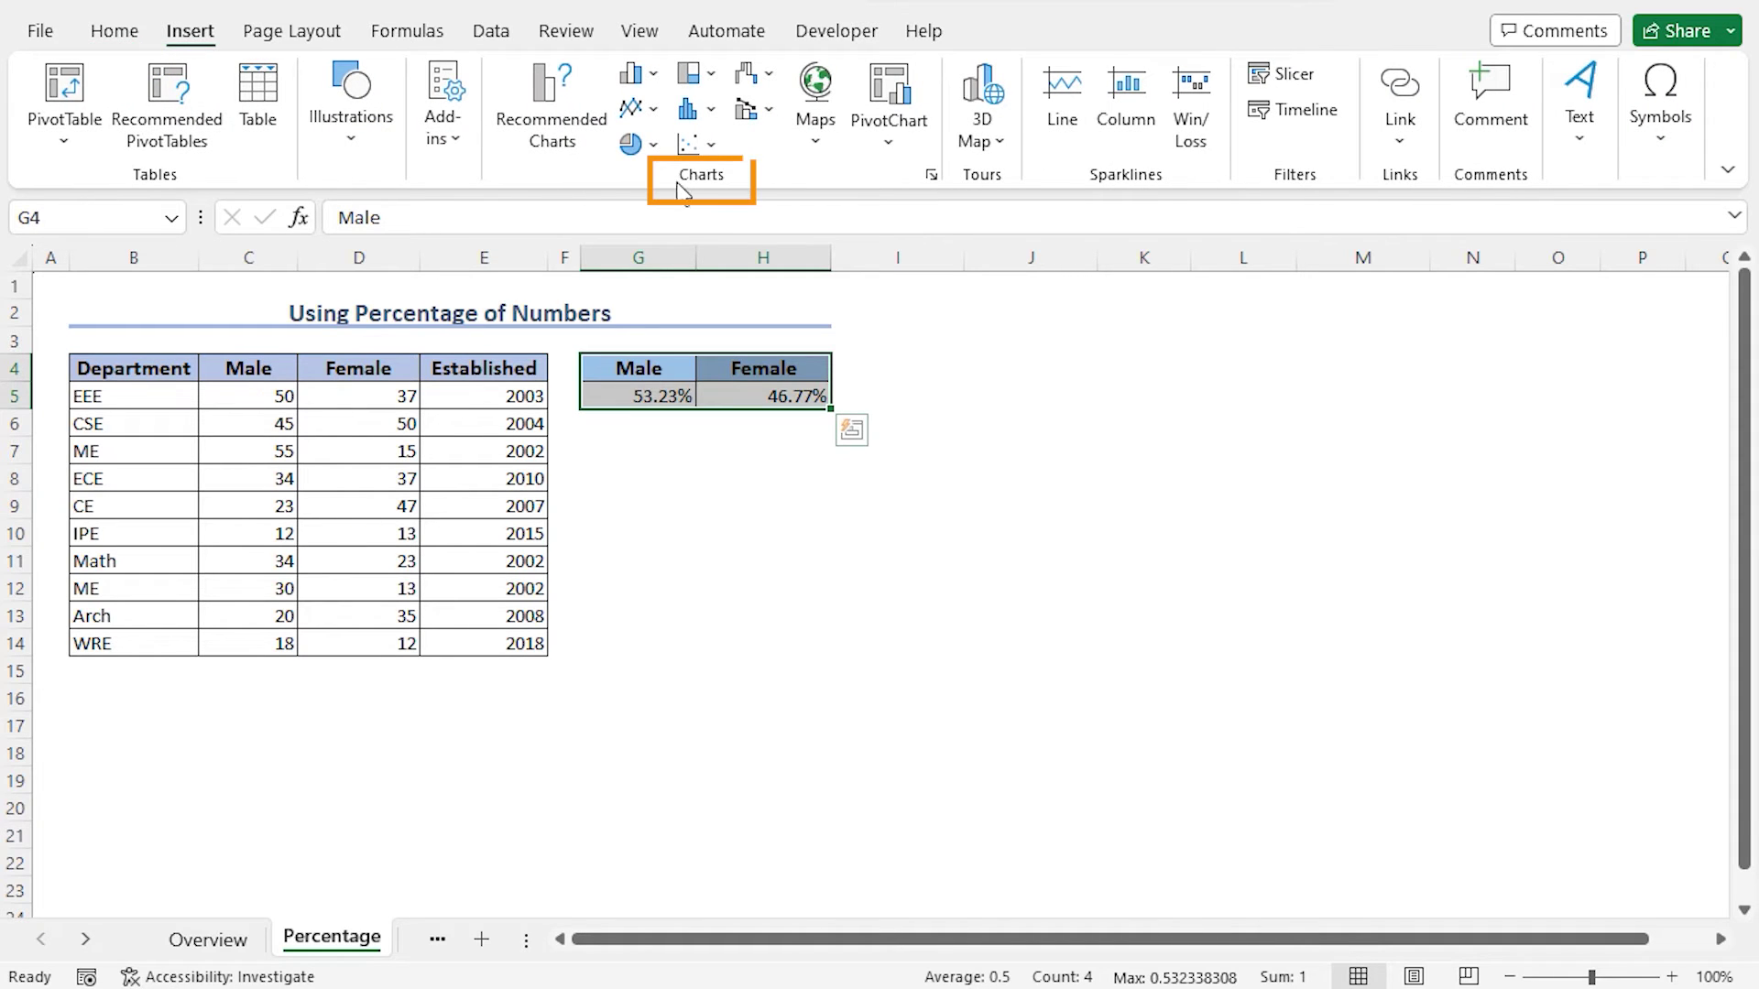
left_click(628, 145)
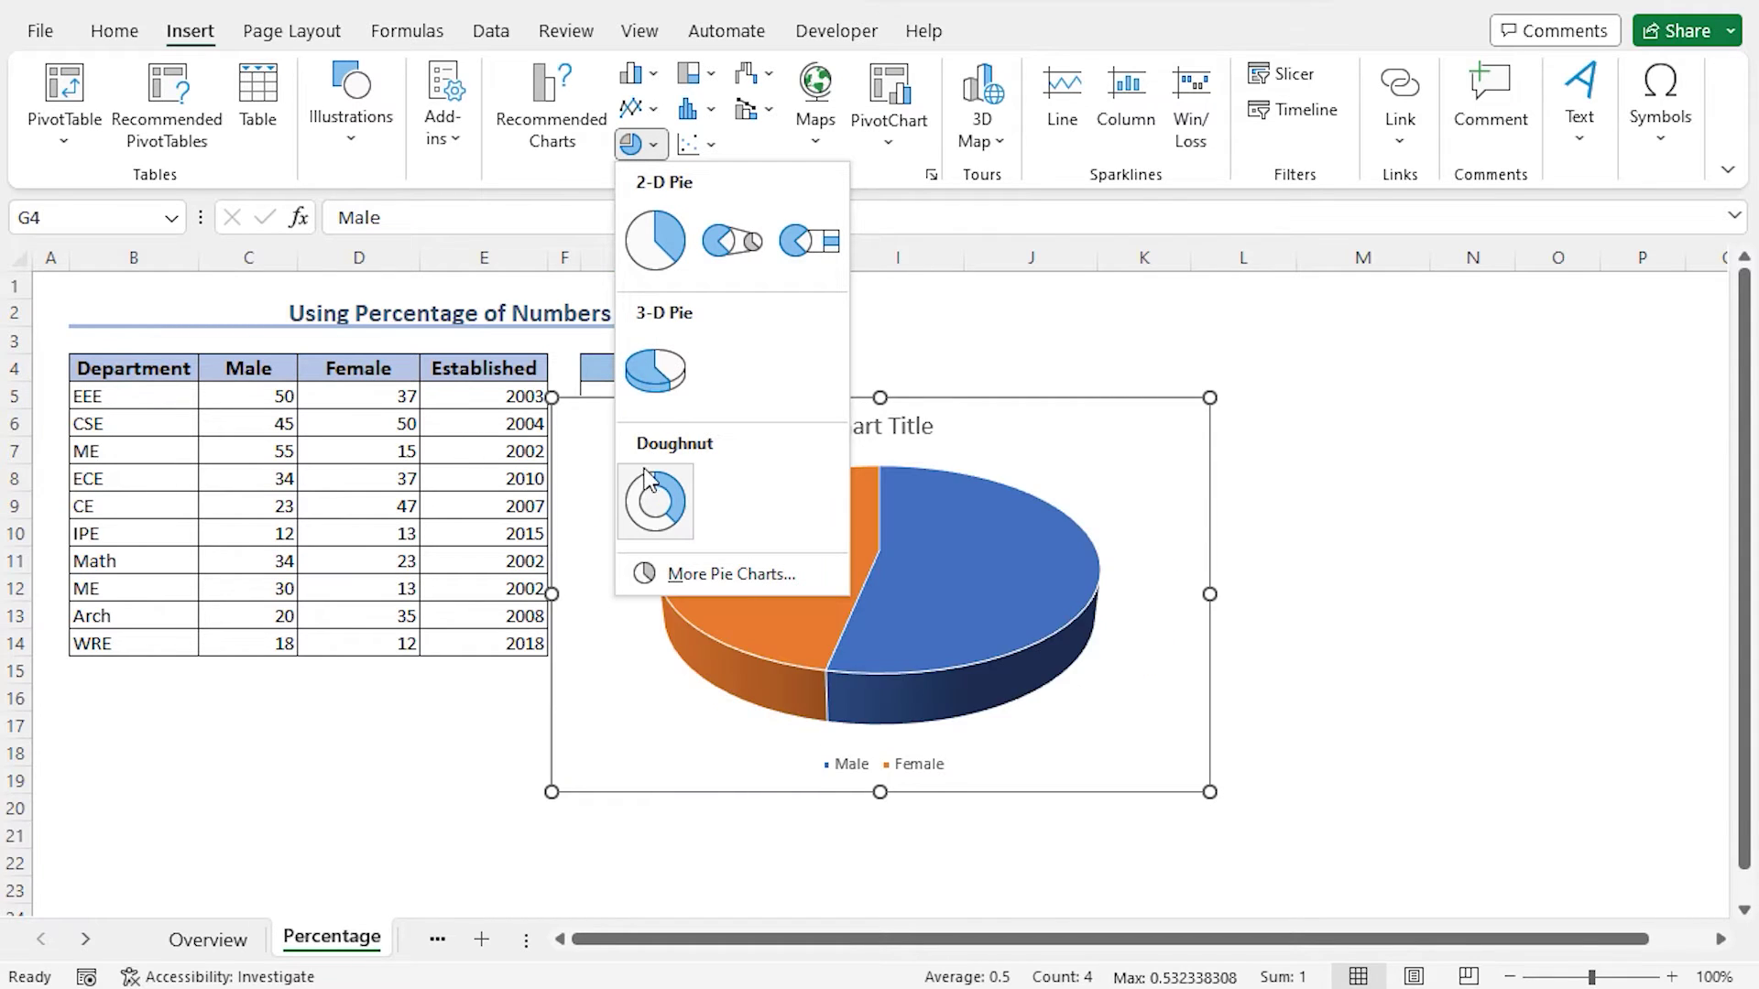
left_click(655, 243)
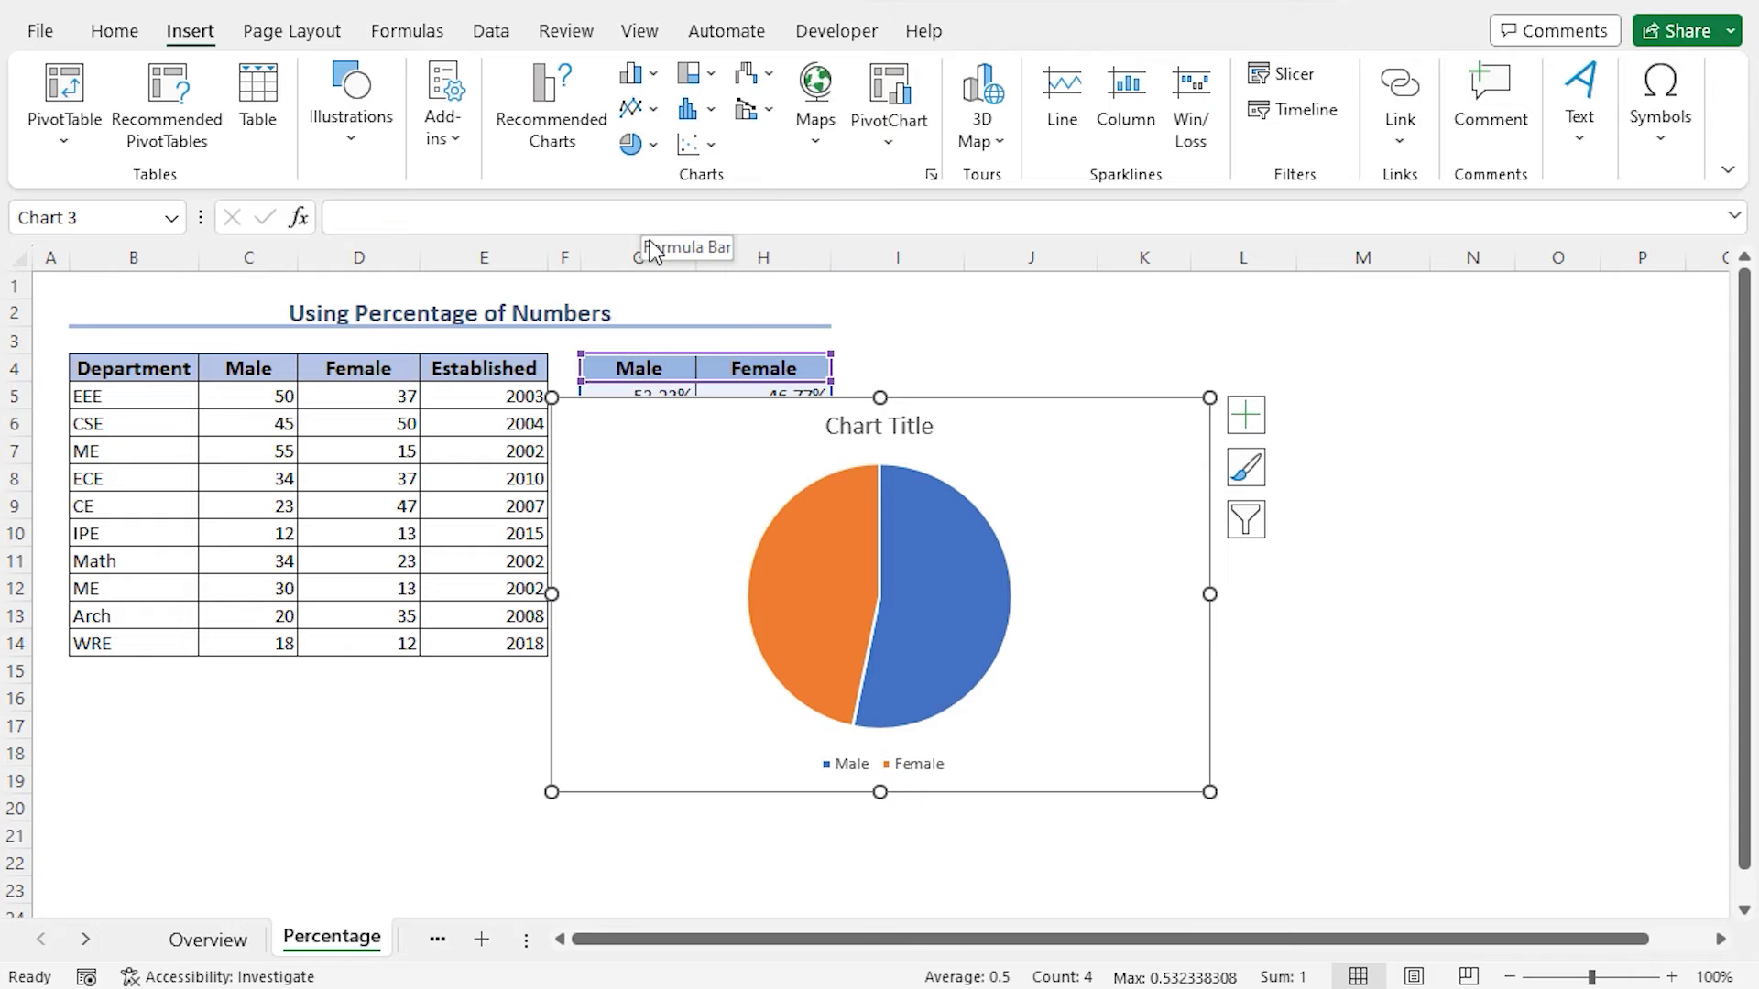
Nudge the pie chart into place and add percentage data labels to its slices.
left_click_drag(990, 449, 1020, 468)
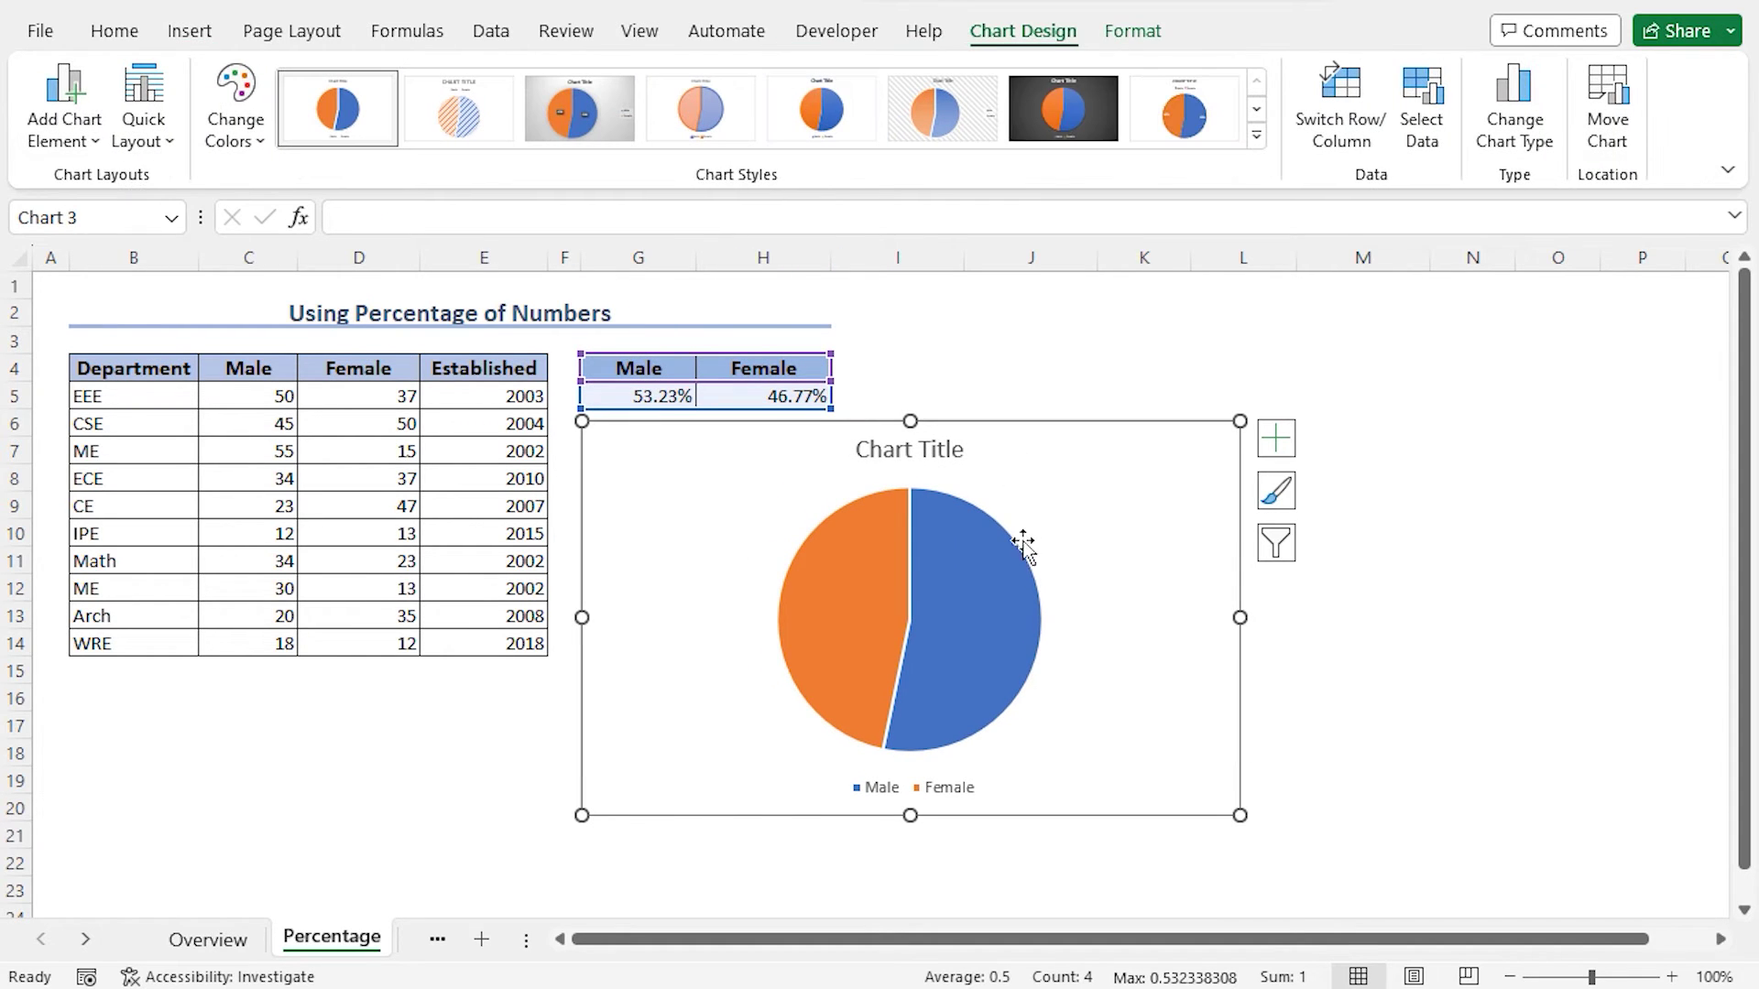
mouse_move(982, 532)
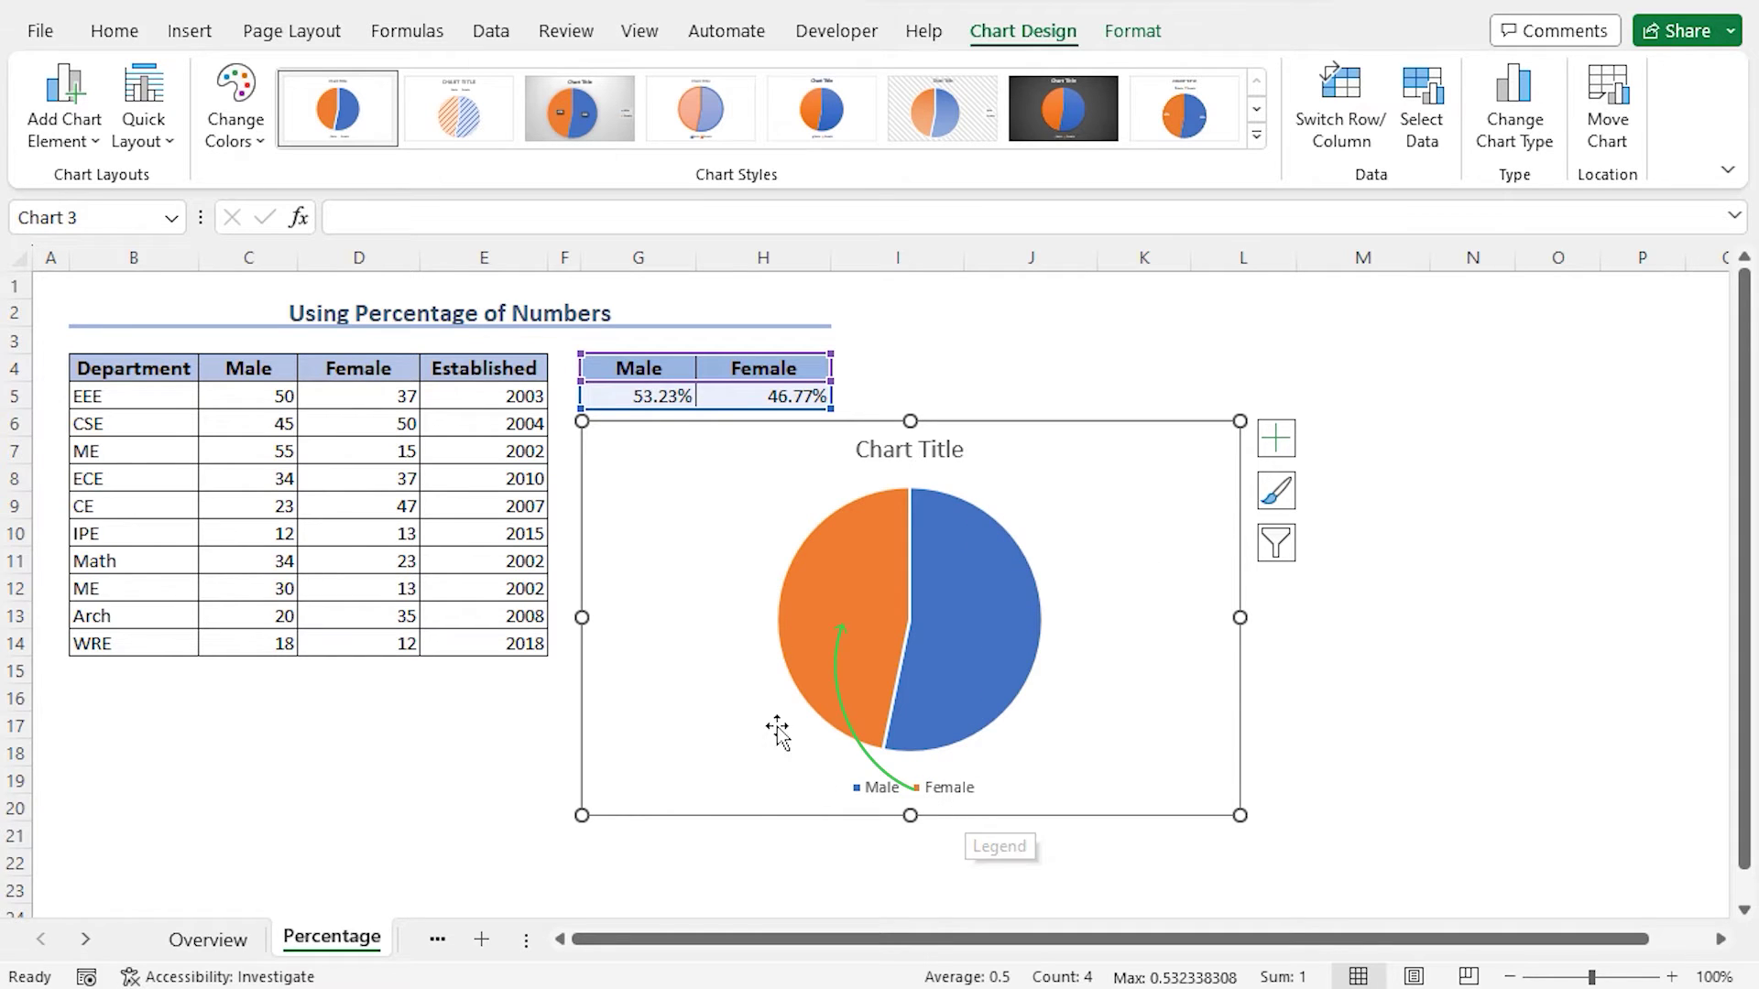
mouse_move(849, 630)
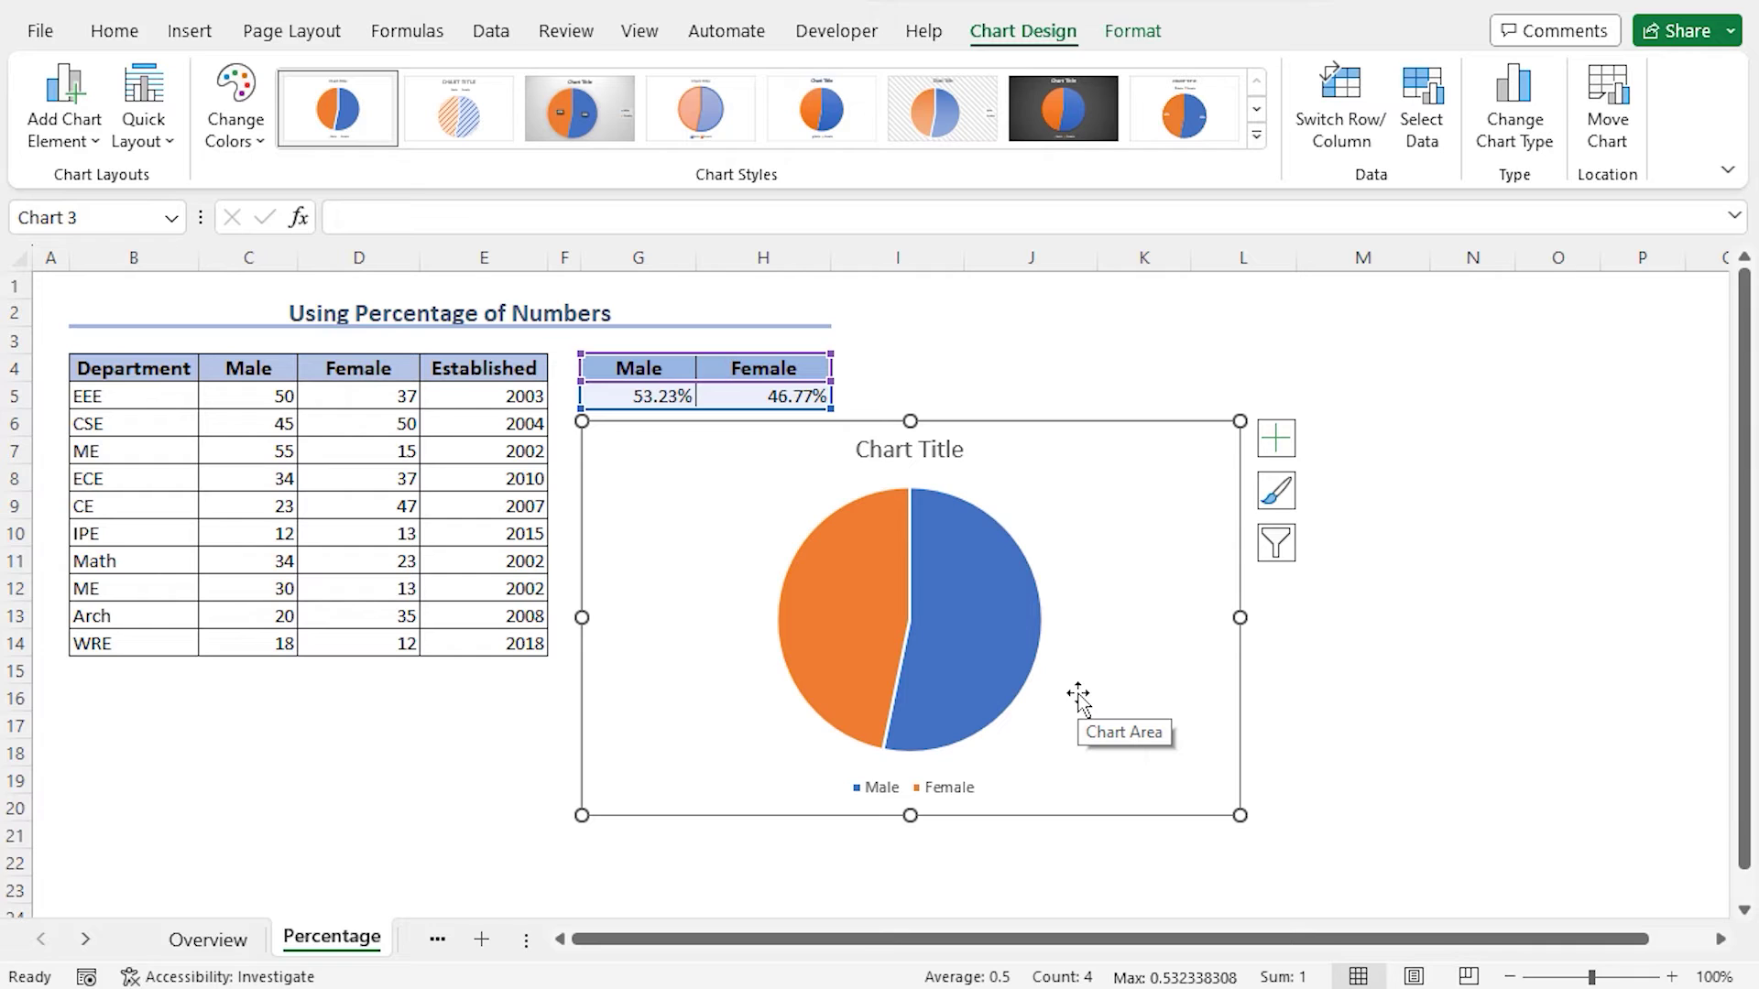
left_click(1275, 441)
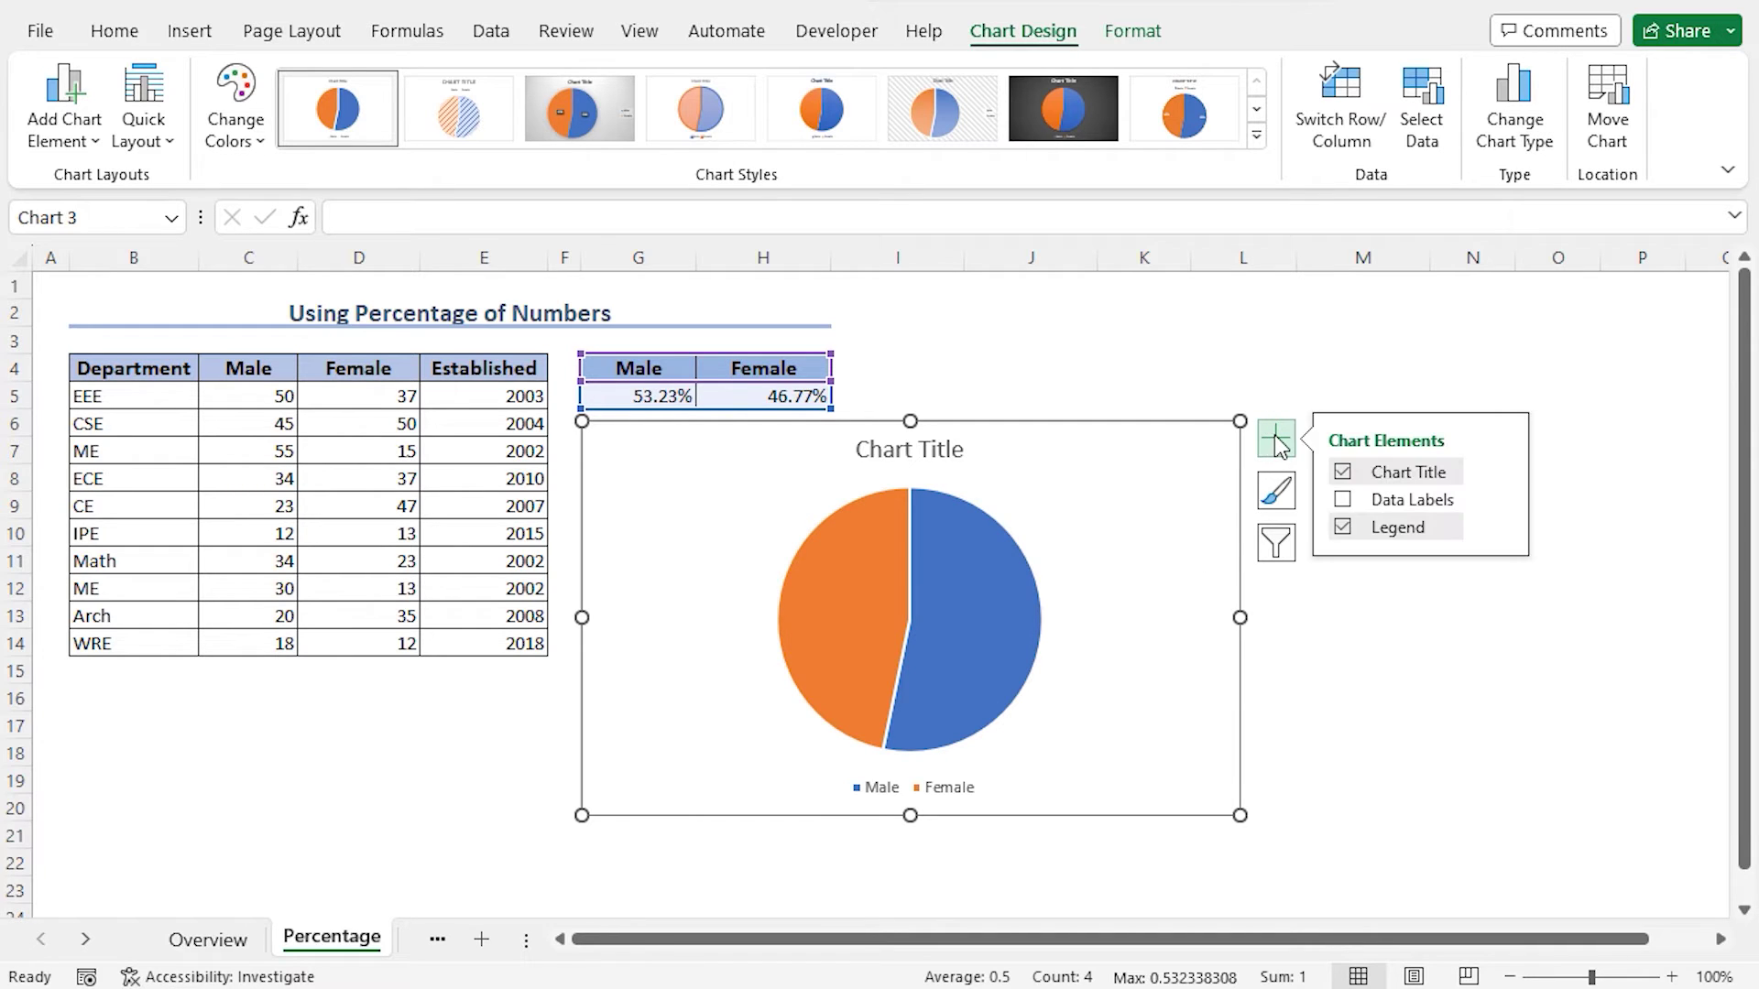
left_click(1343, 501)
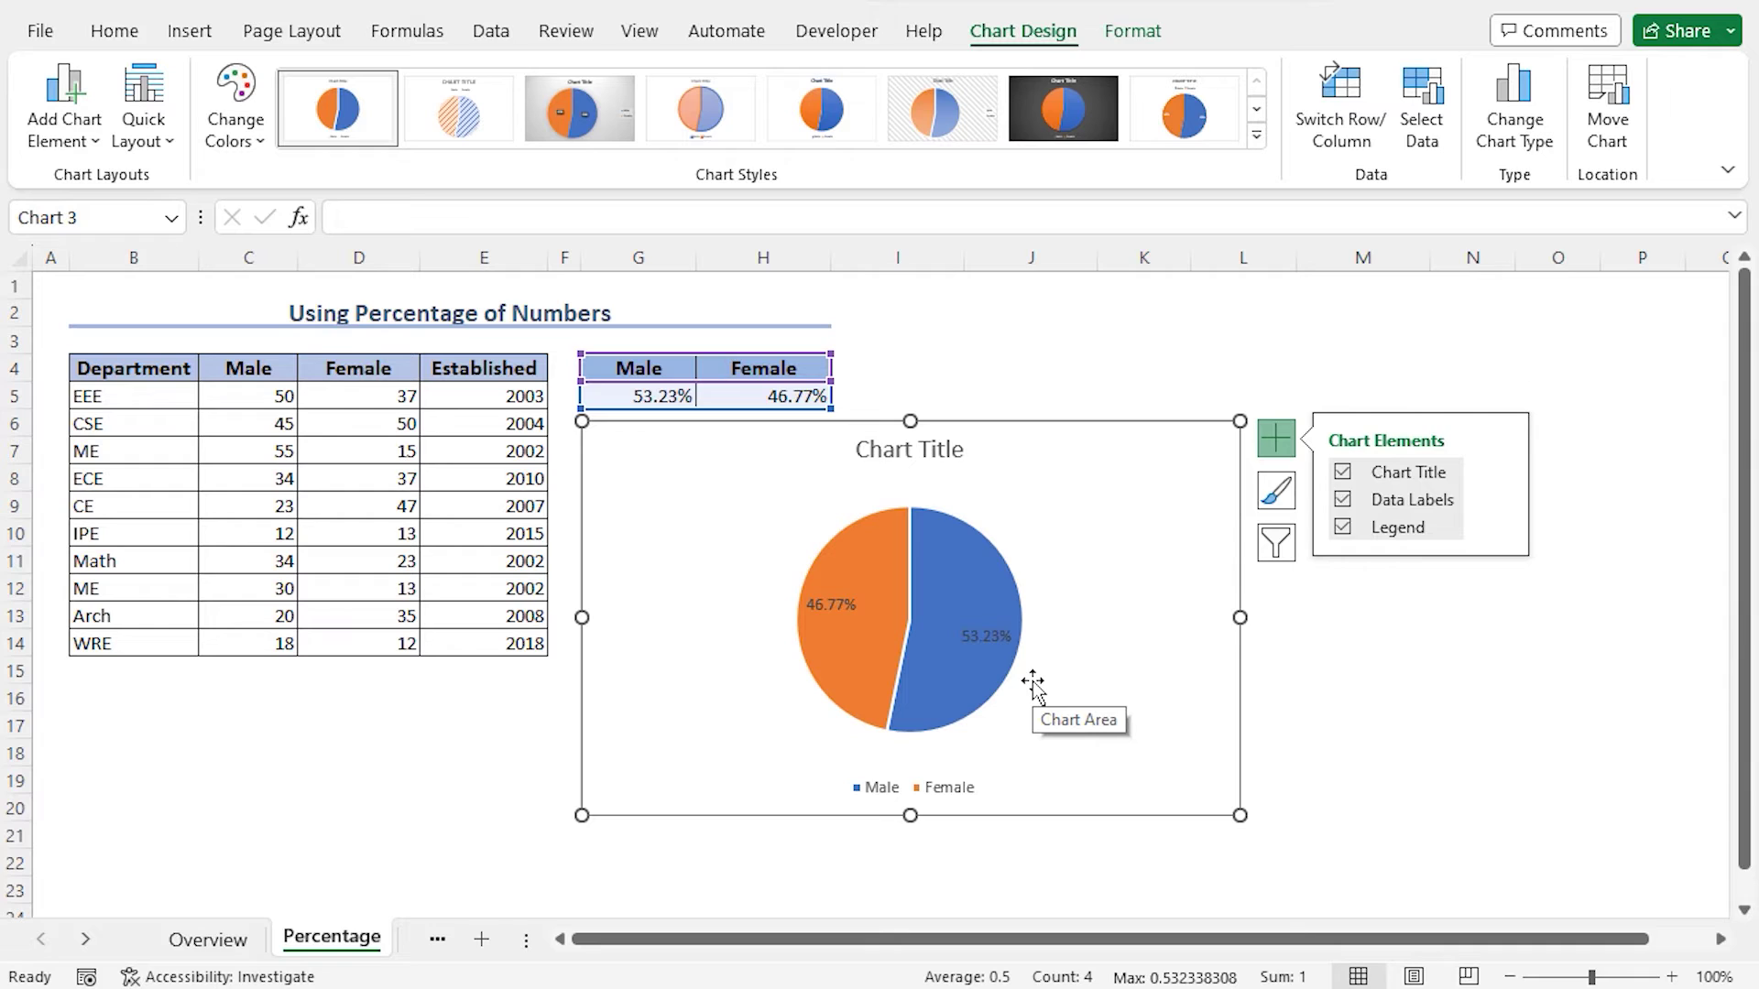
Replace the placeholder chart title with 'Gender Pie Chart'.
left_click(879, 449)
triple_click(892, 451)
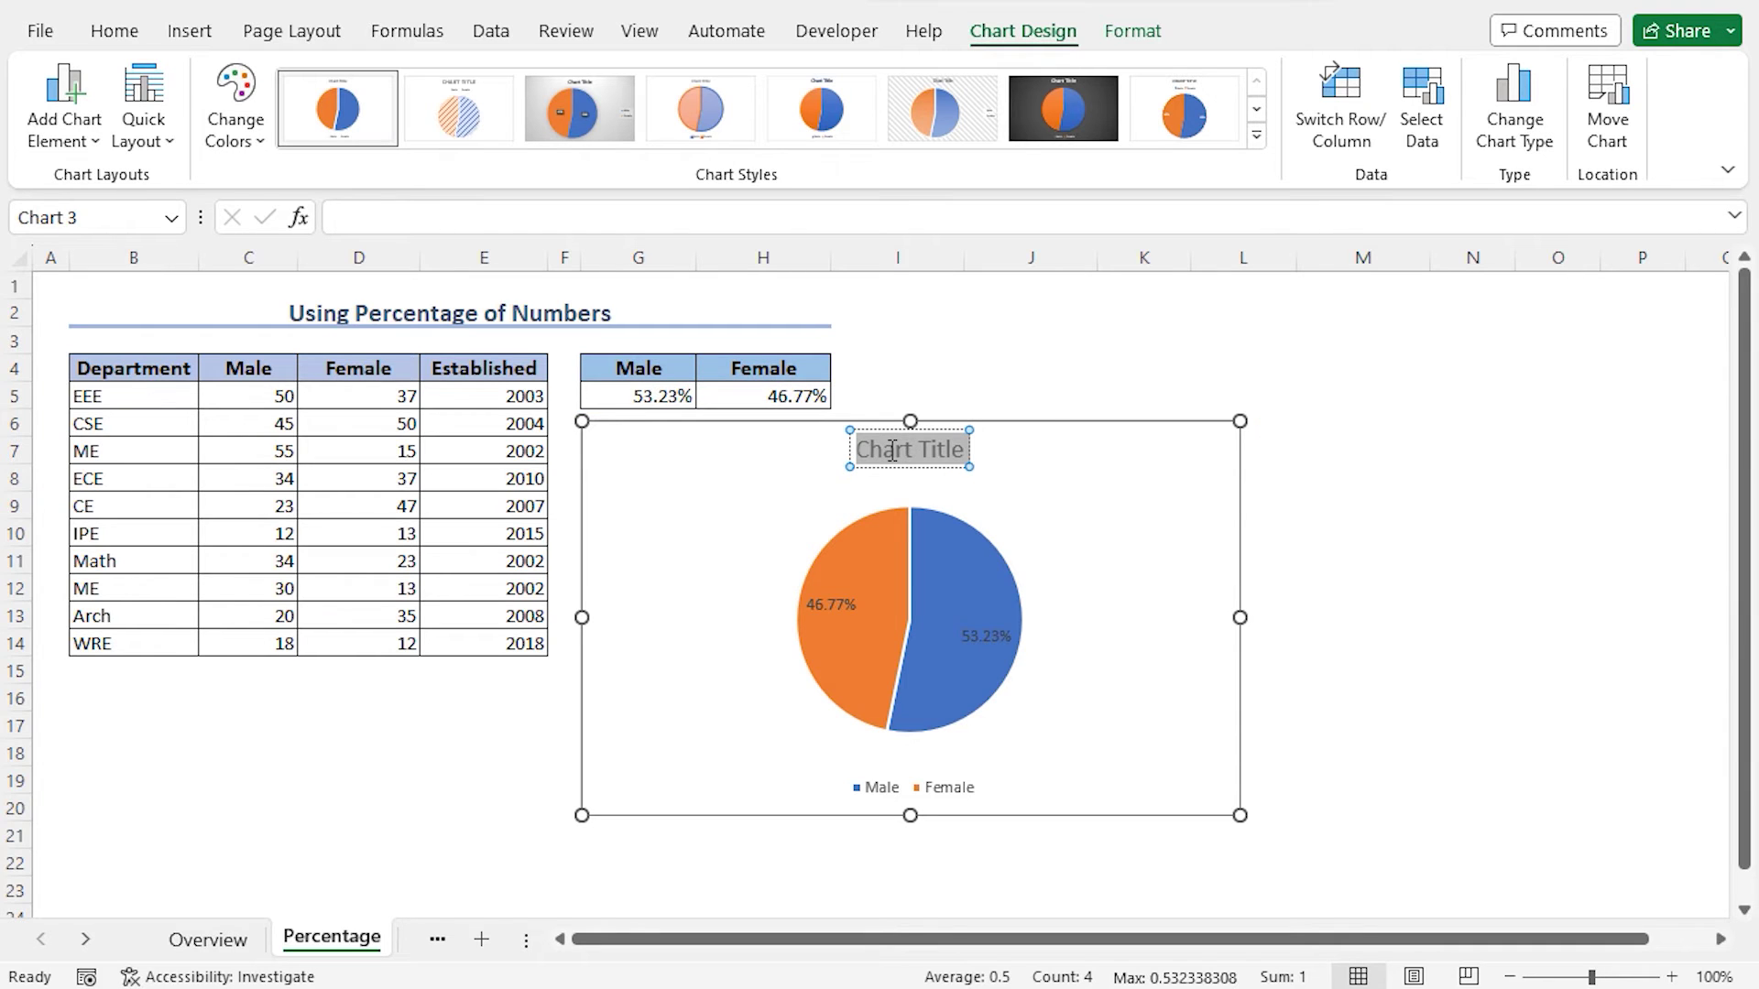
type("Gender Pie")
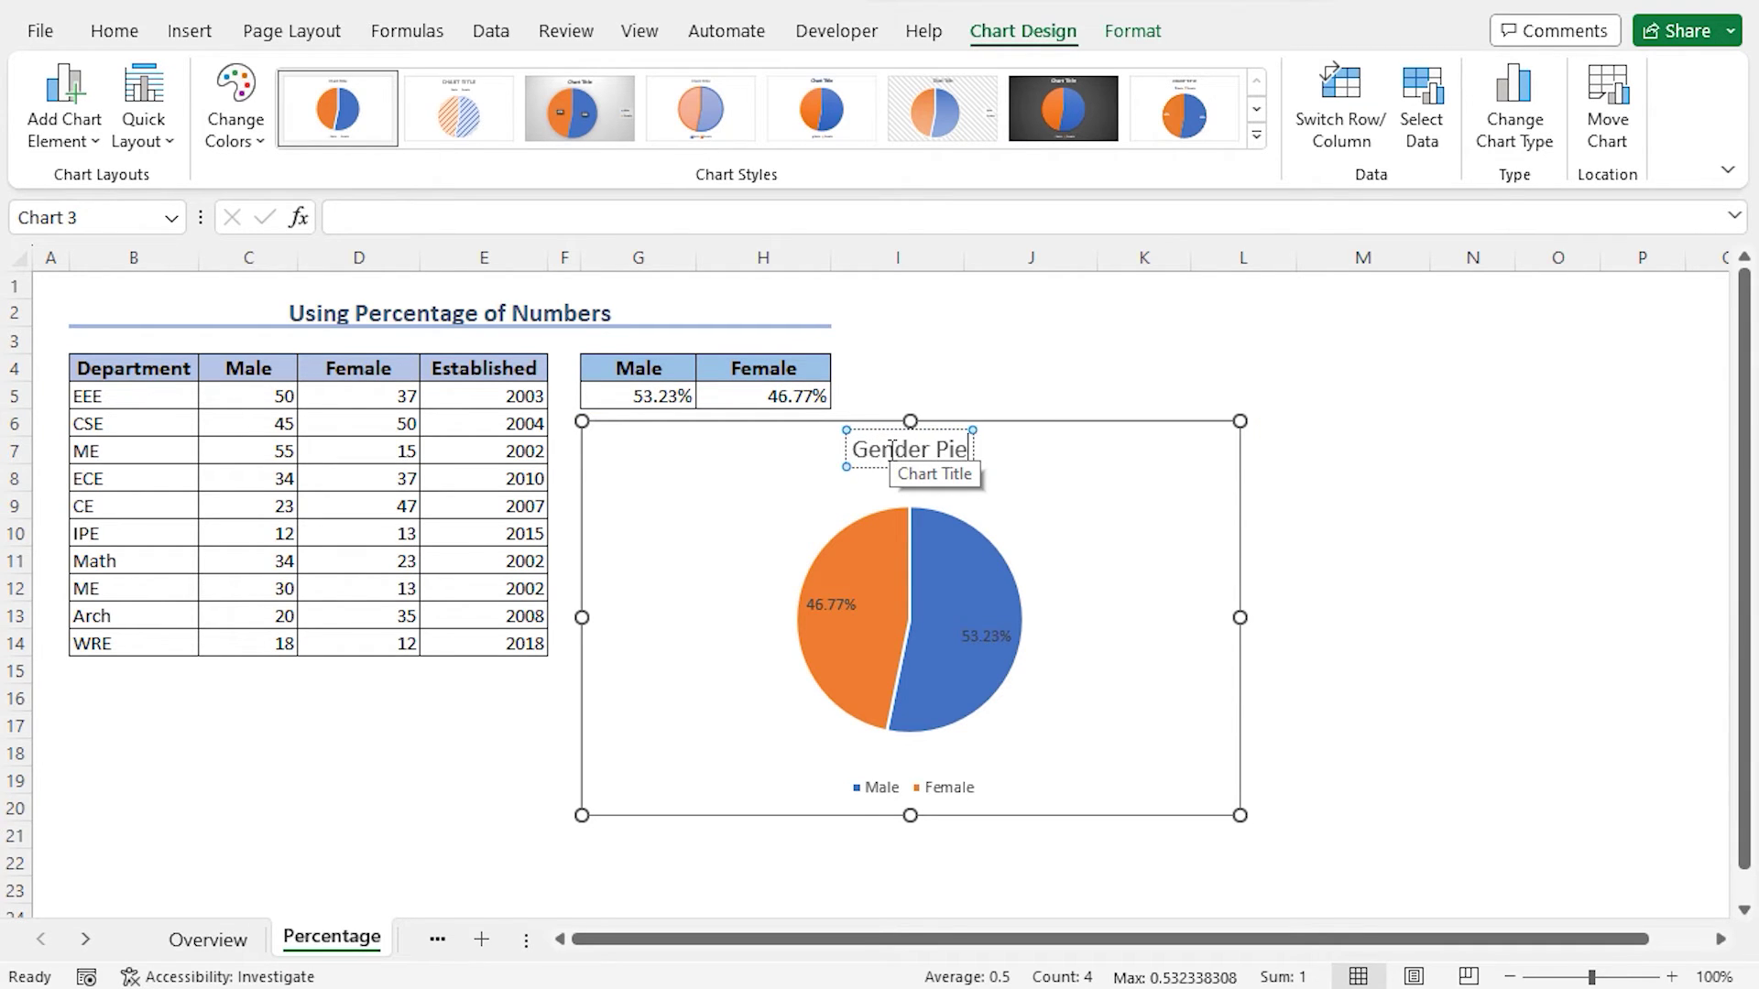
type(" Chart")
key("Escape")
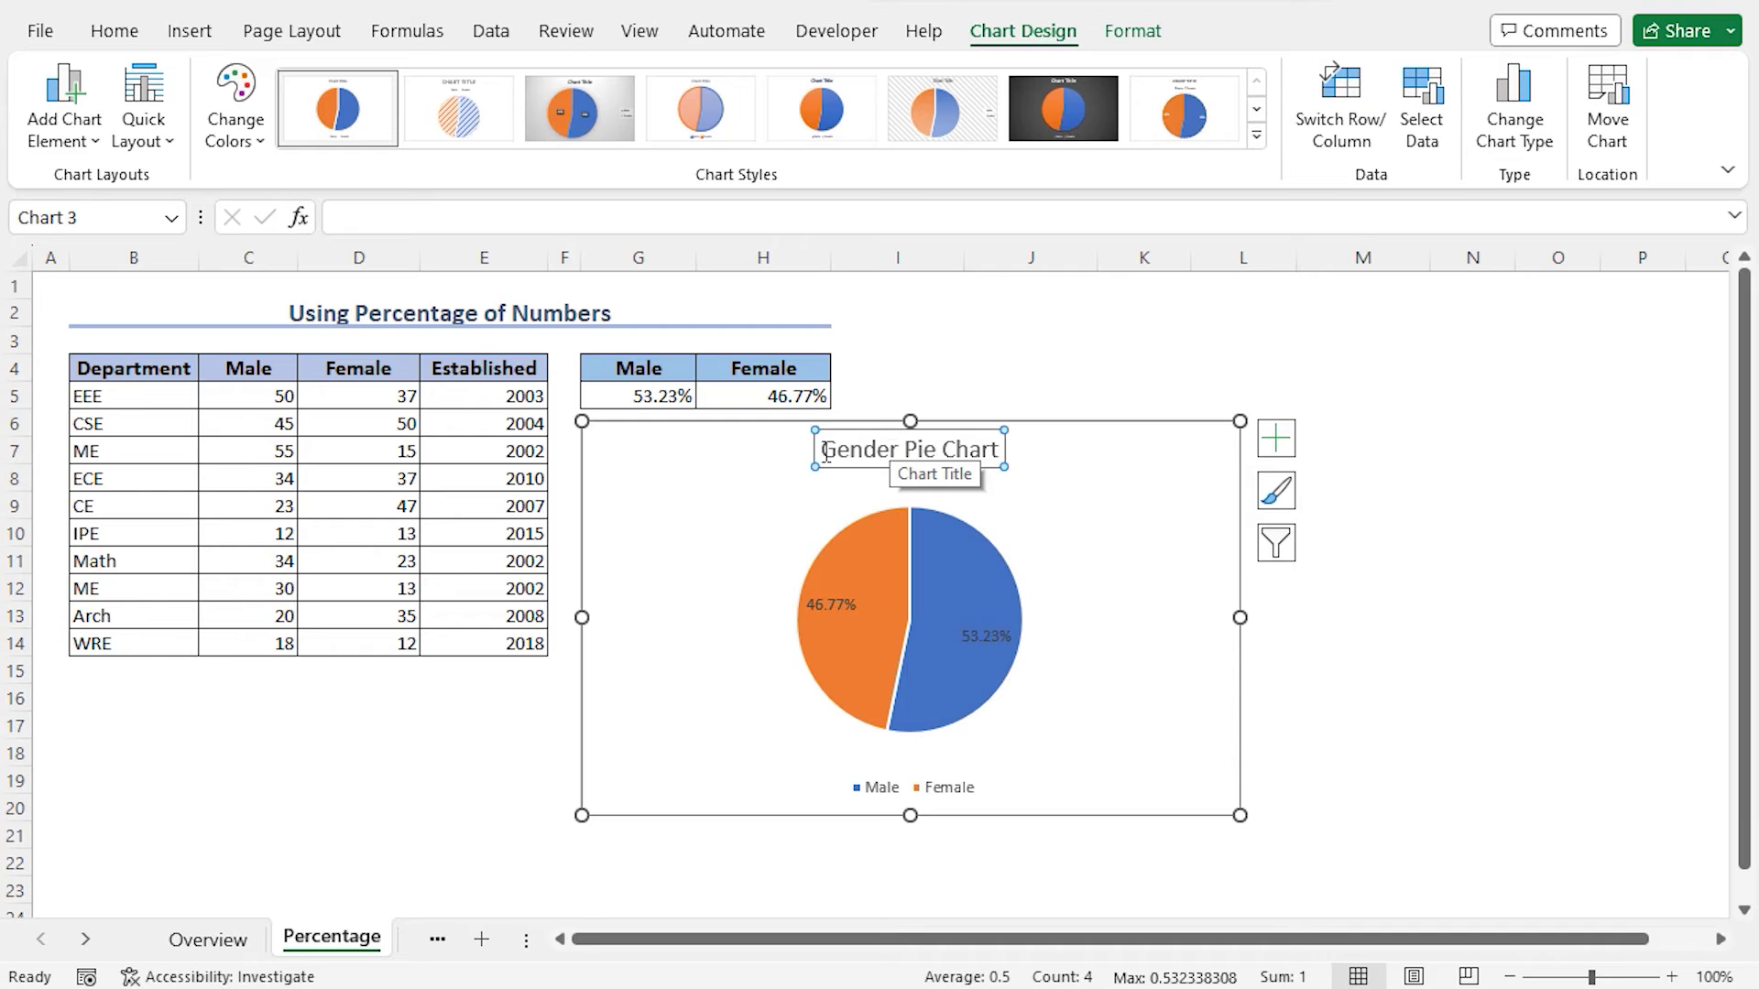
left_click(739, 710)
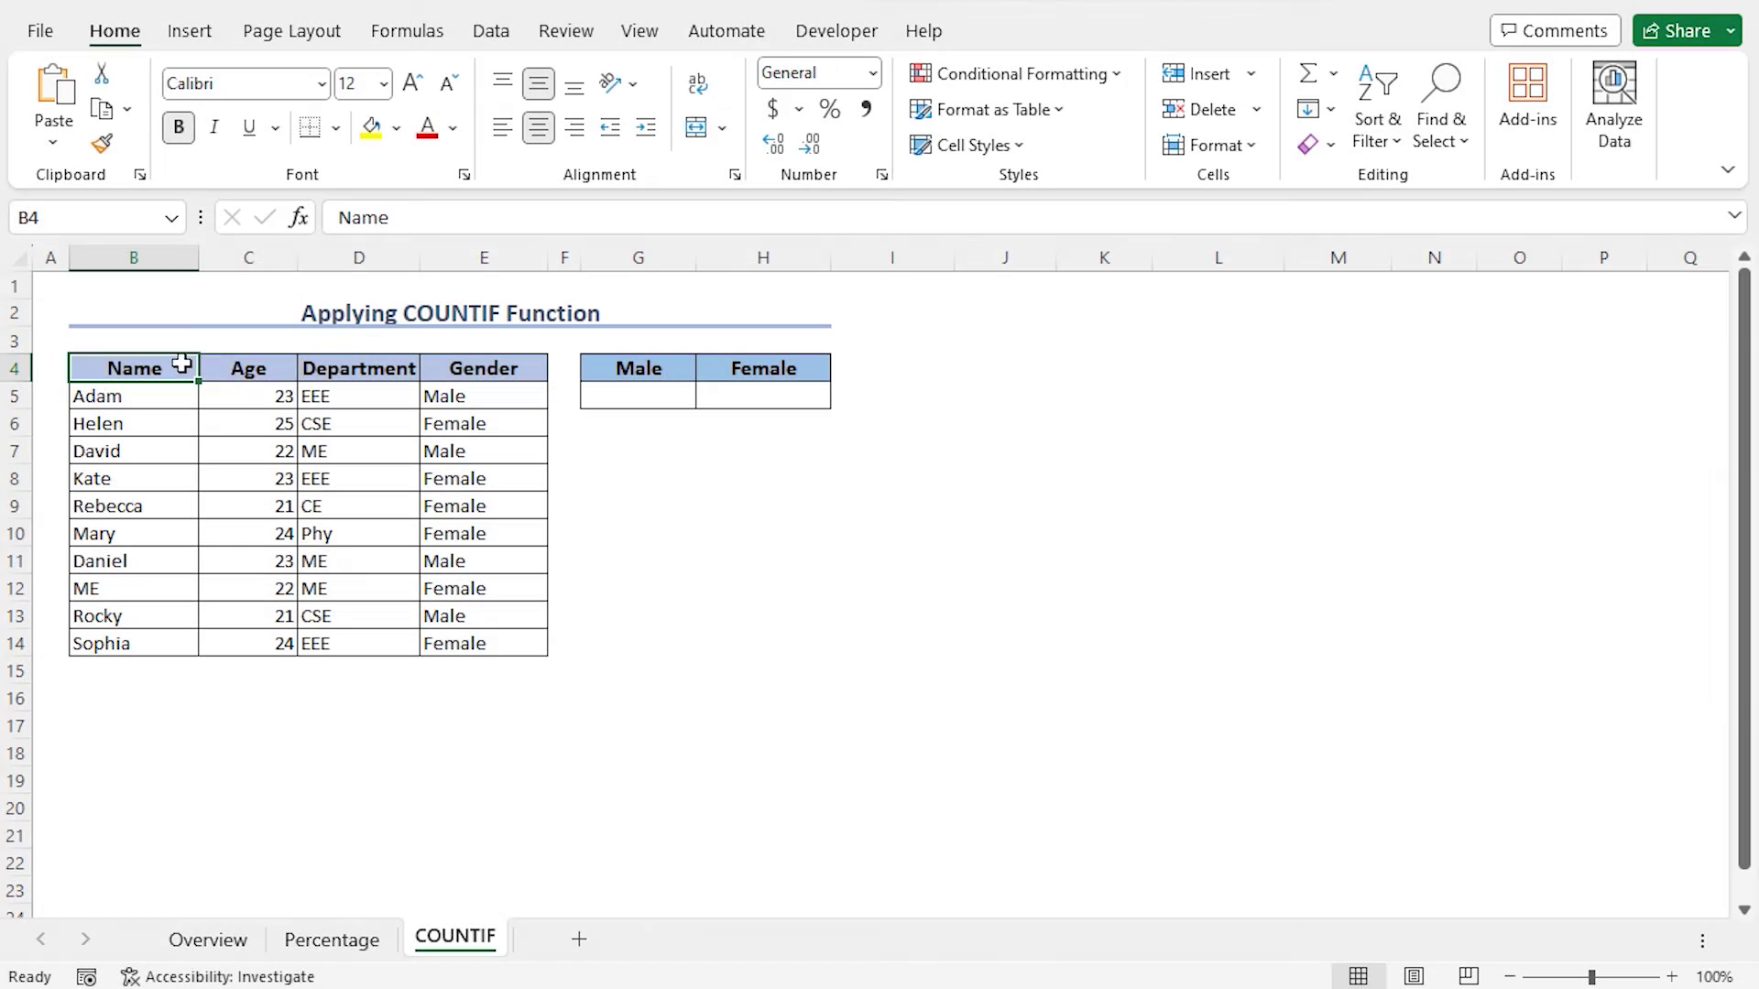
Review the Age, Department and Gender columns, then select G5 under Male.
left_click(237, 366)
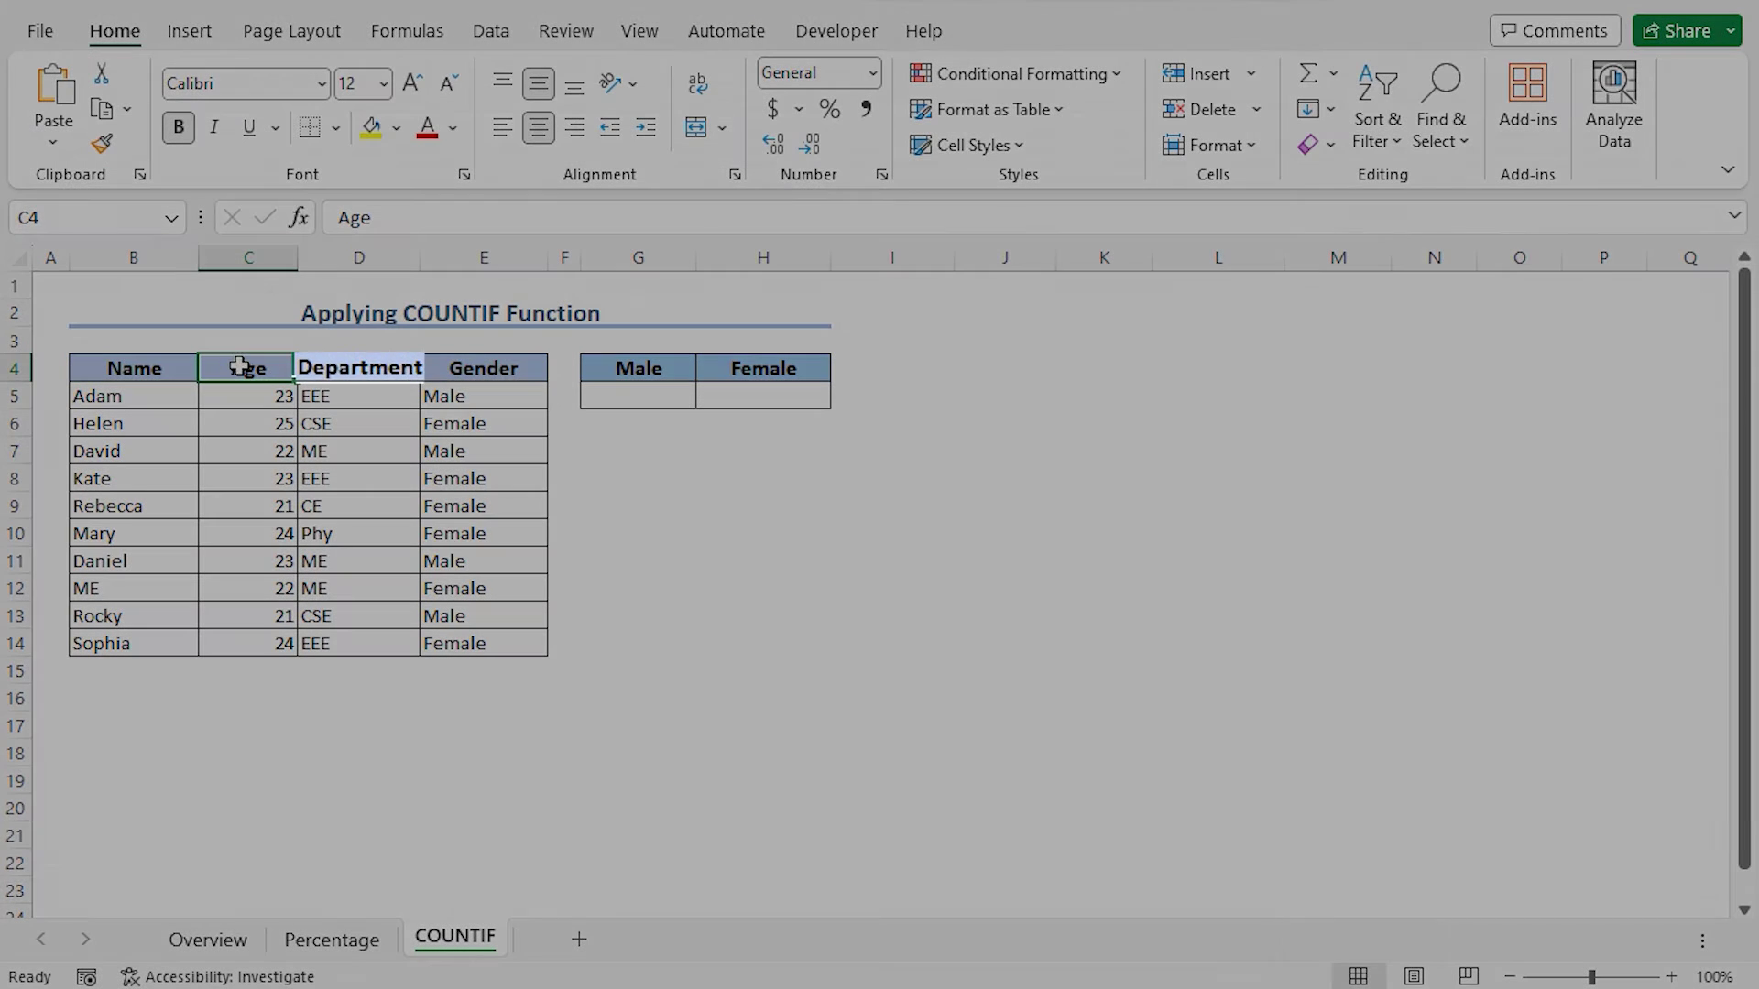
left_click(392, 366)
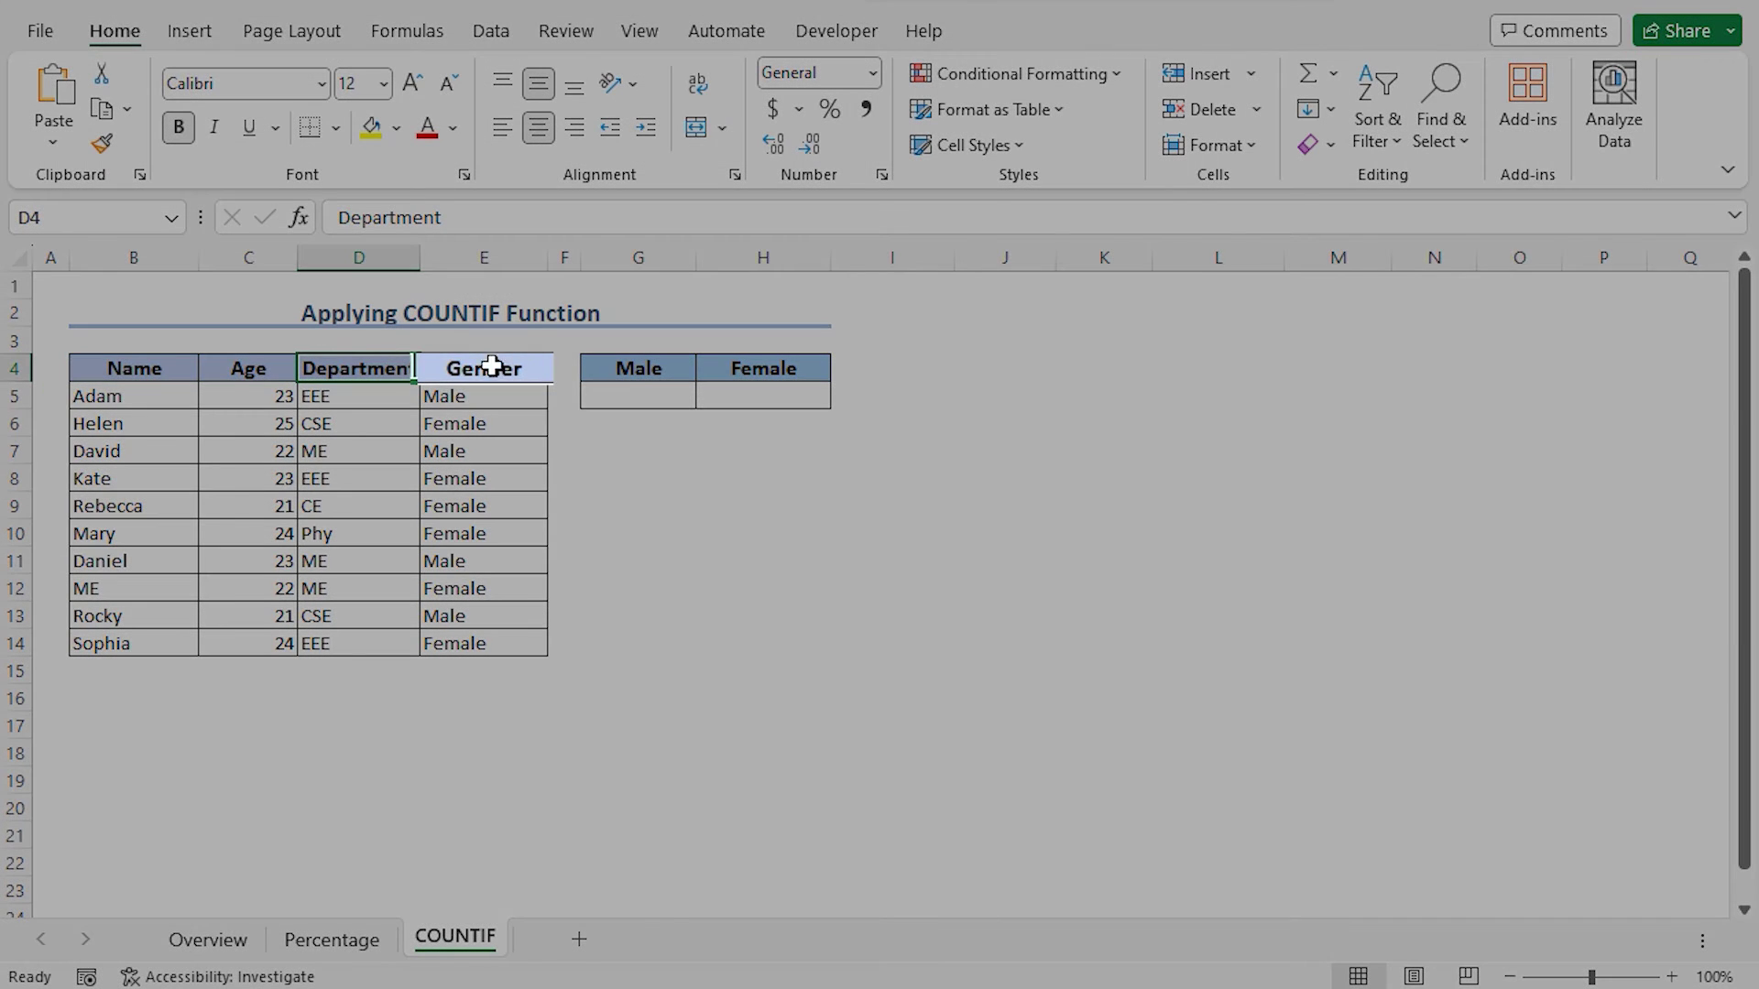
left_click(519, 367)
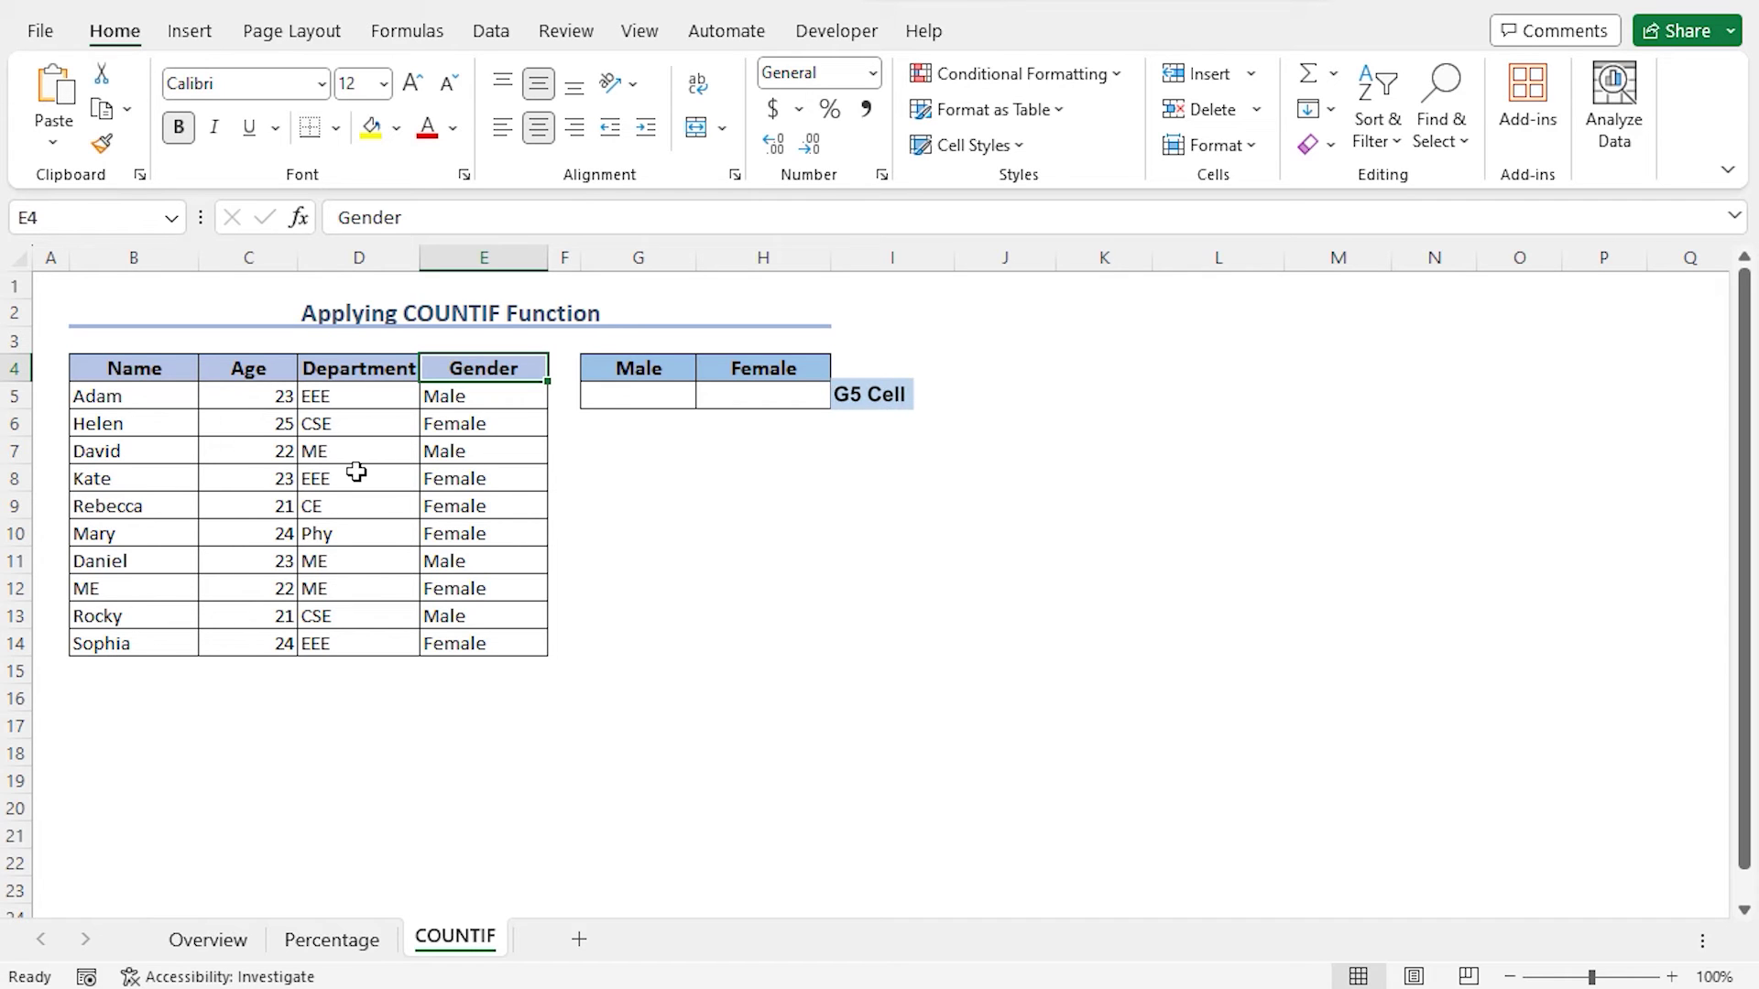
left_click(600, 399)
Enter =COUNTIF(E5:E14,"Male") in G5, giving a male count of 4.
type("=countif")
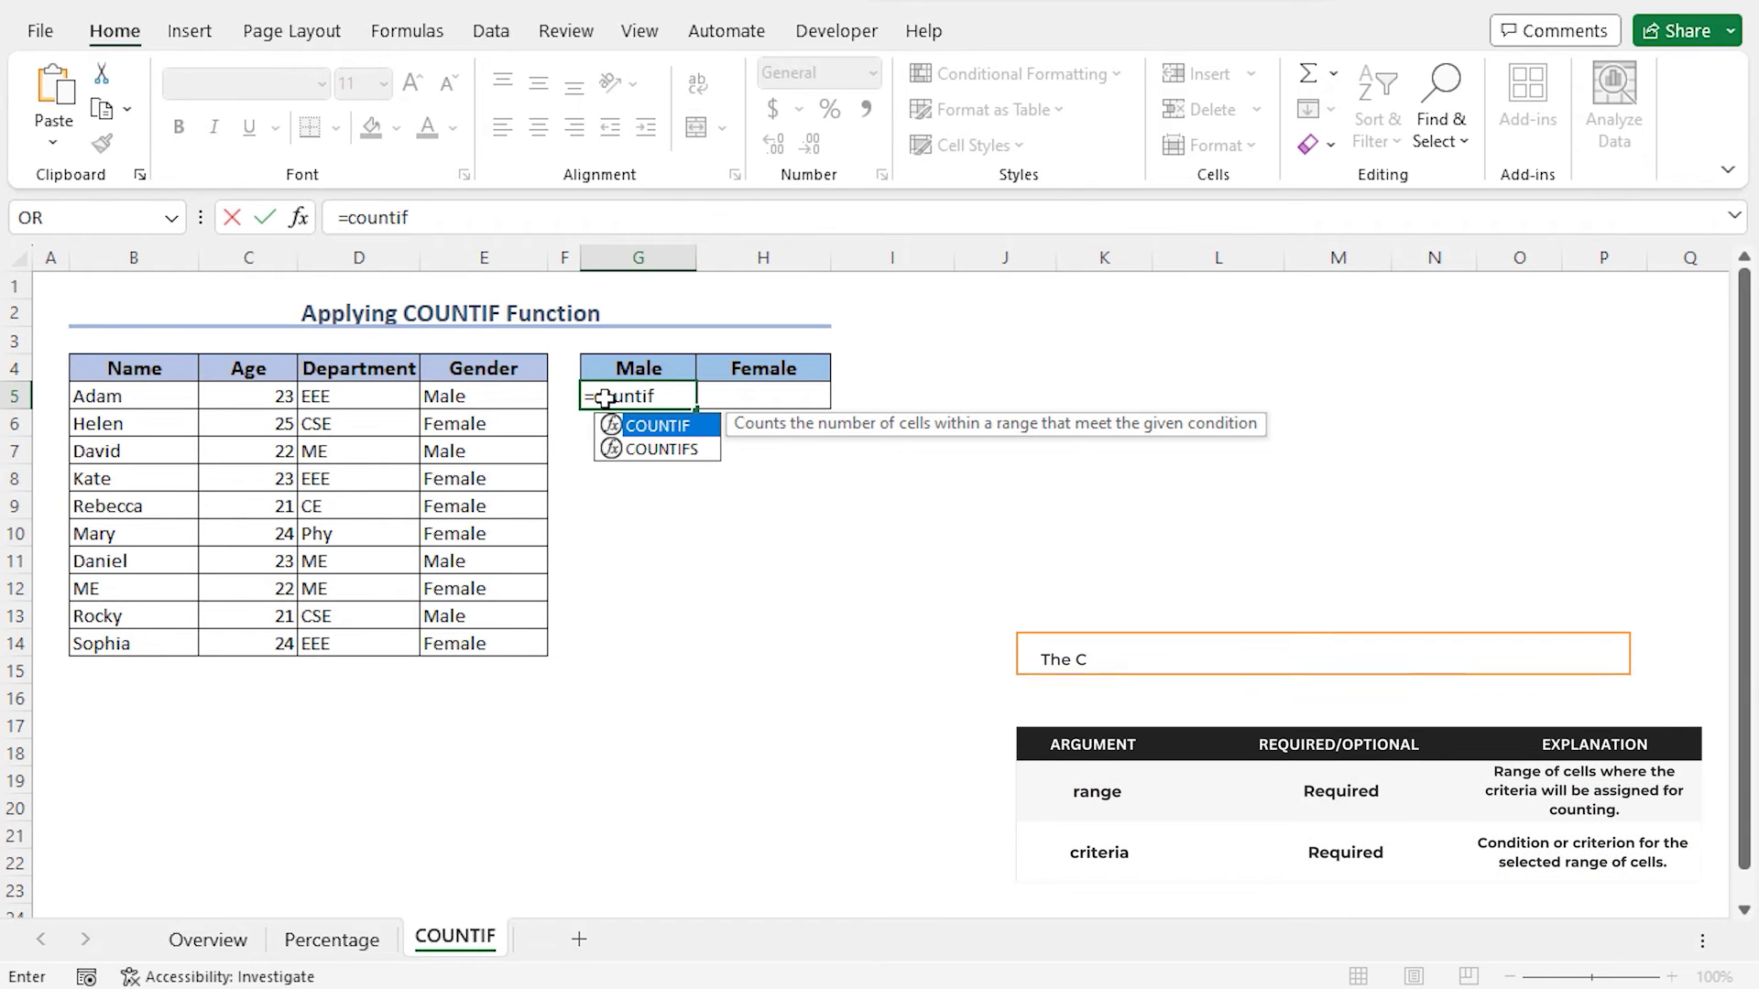
double_click(656, 425)
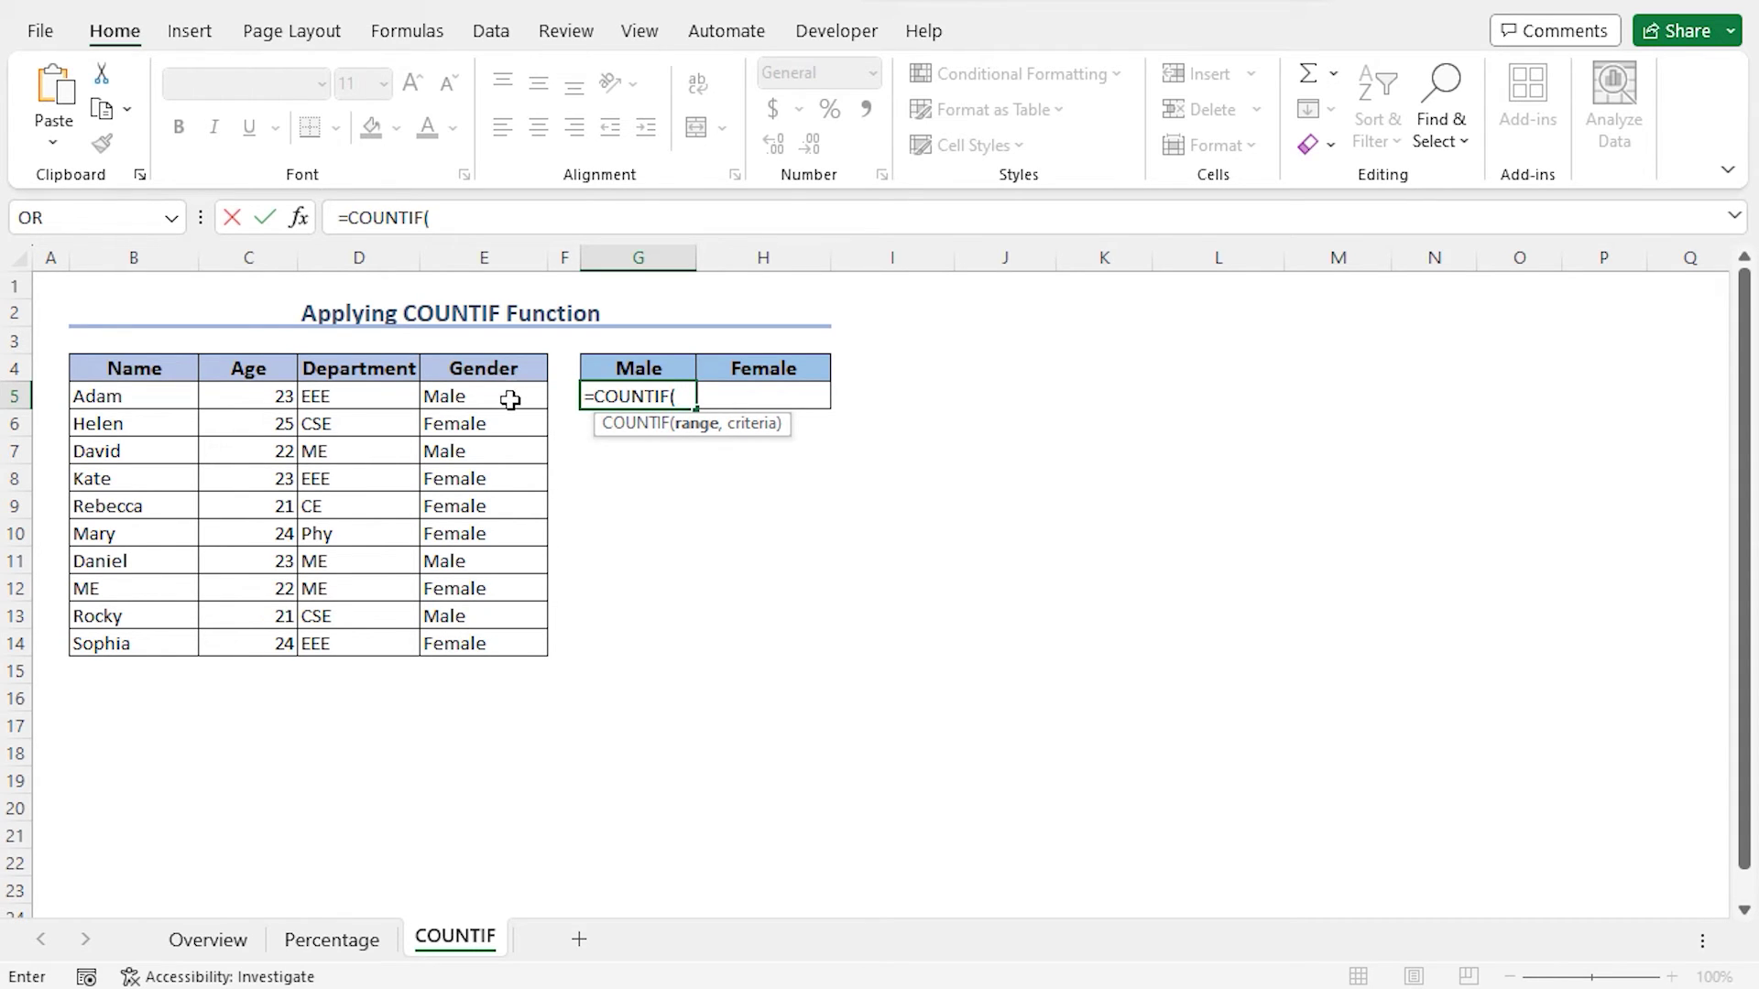
left_click_drag(510, 400, 508, 640)
type(",")
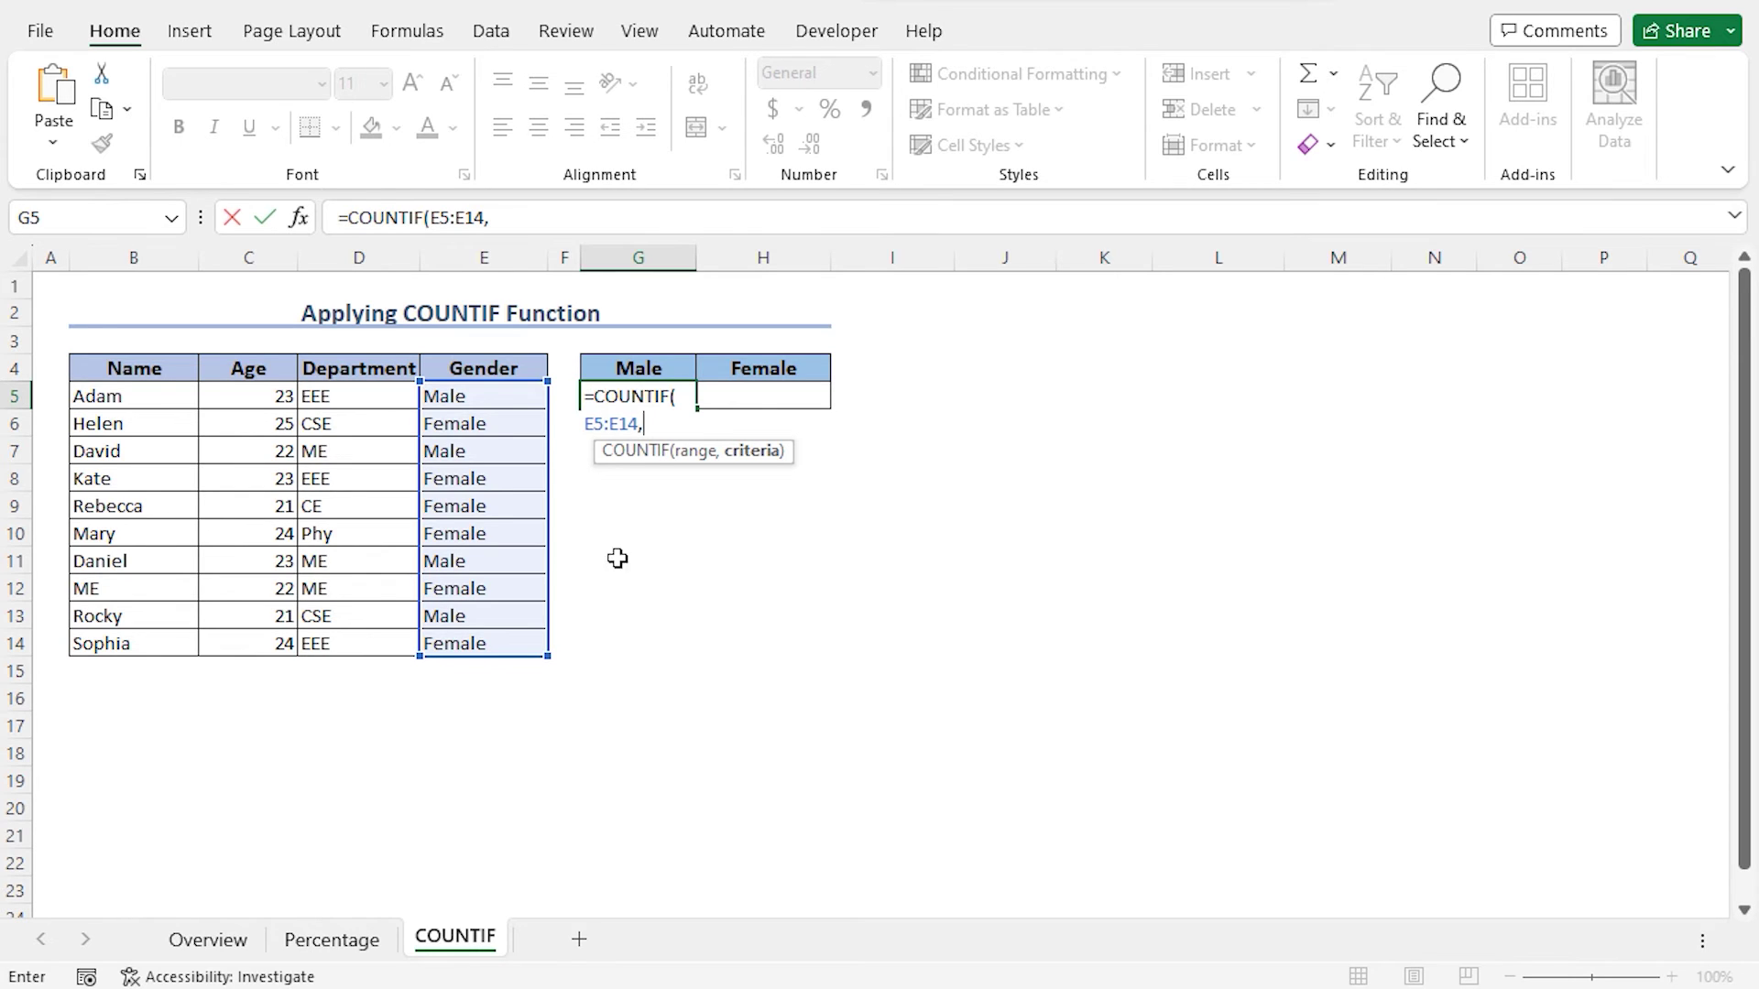
type("\"Male\"")
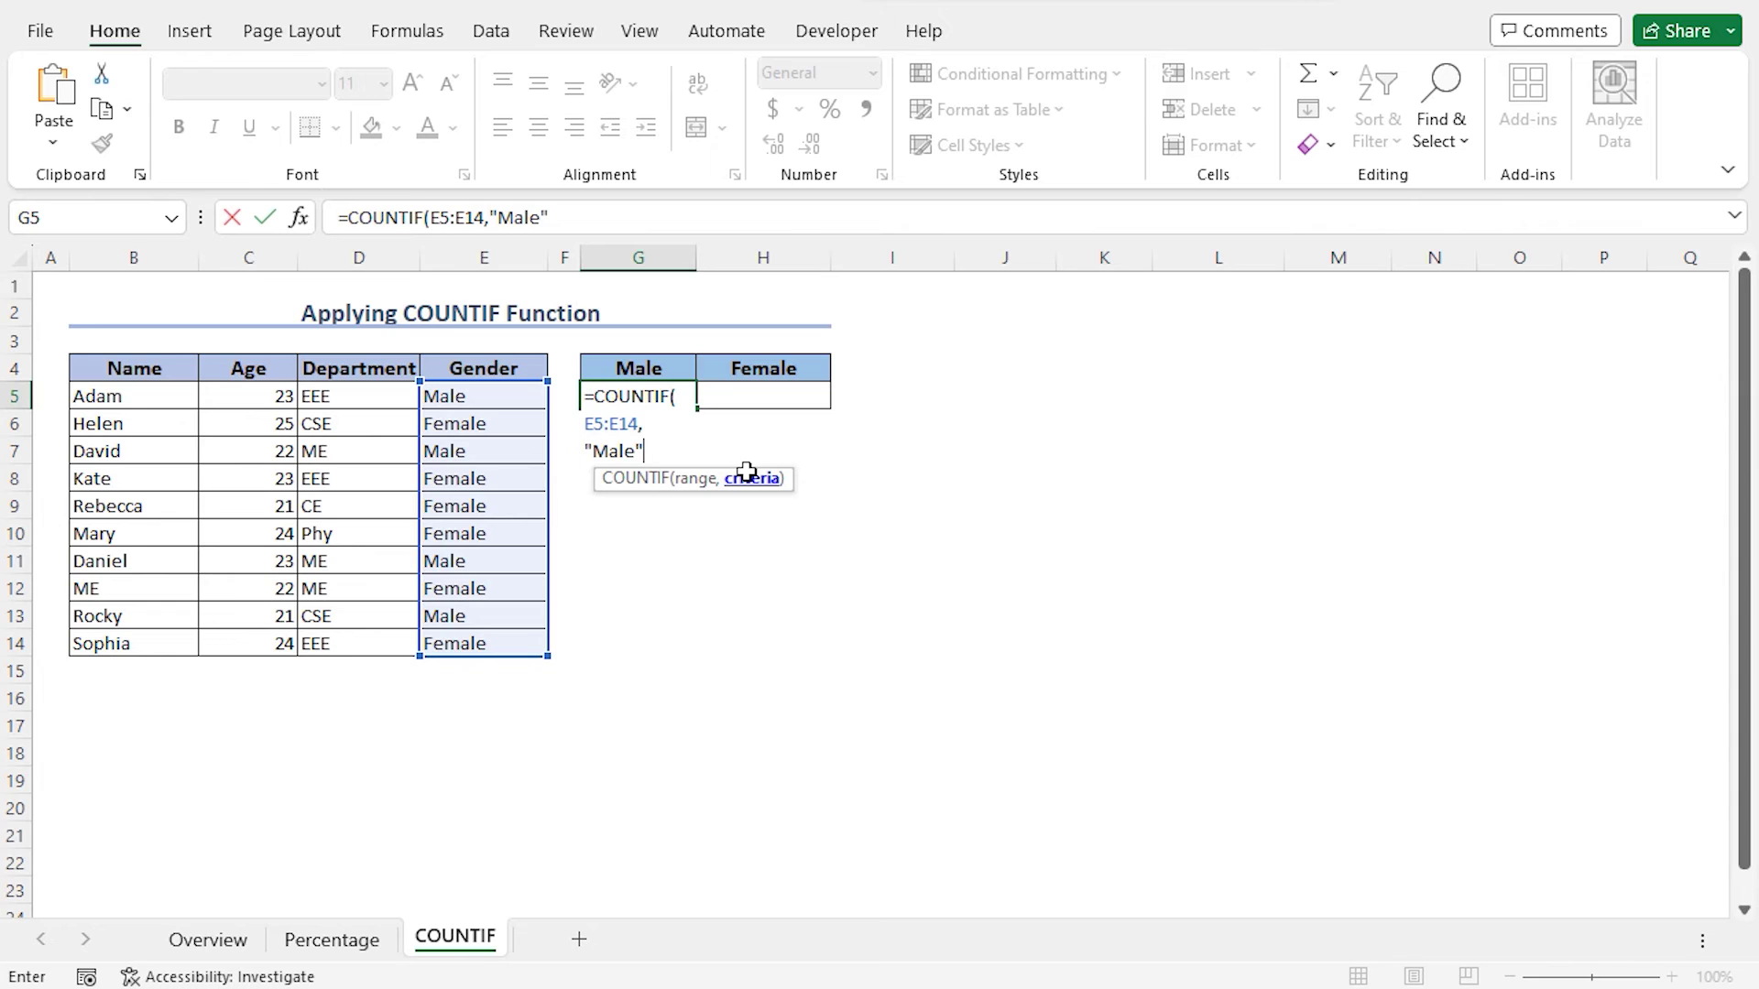
type(")")
key("Return")
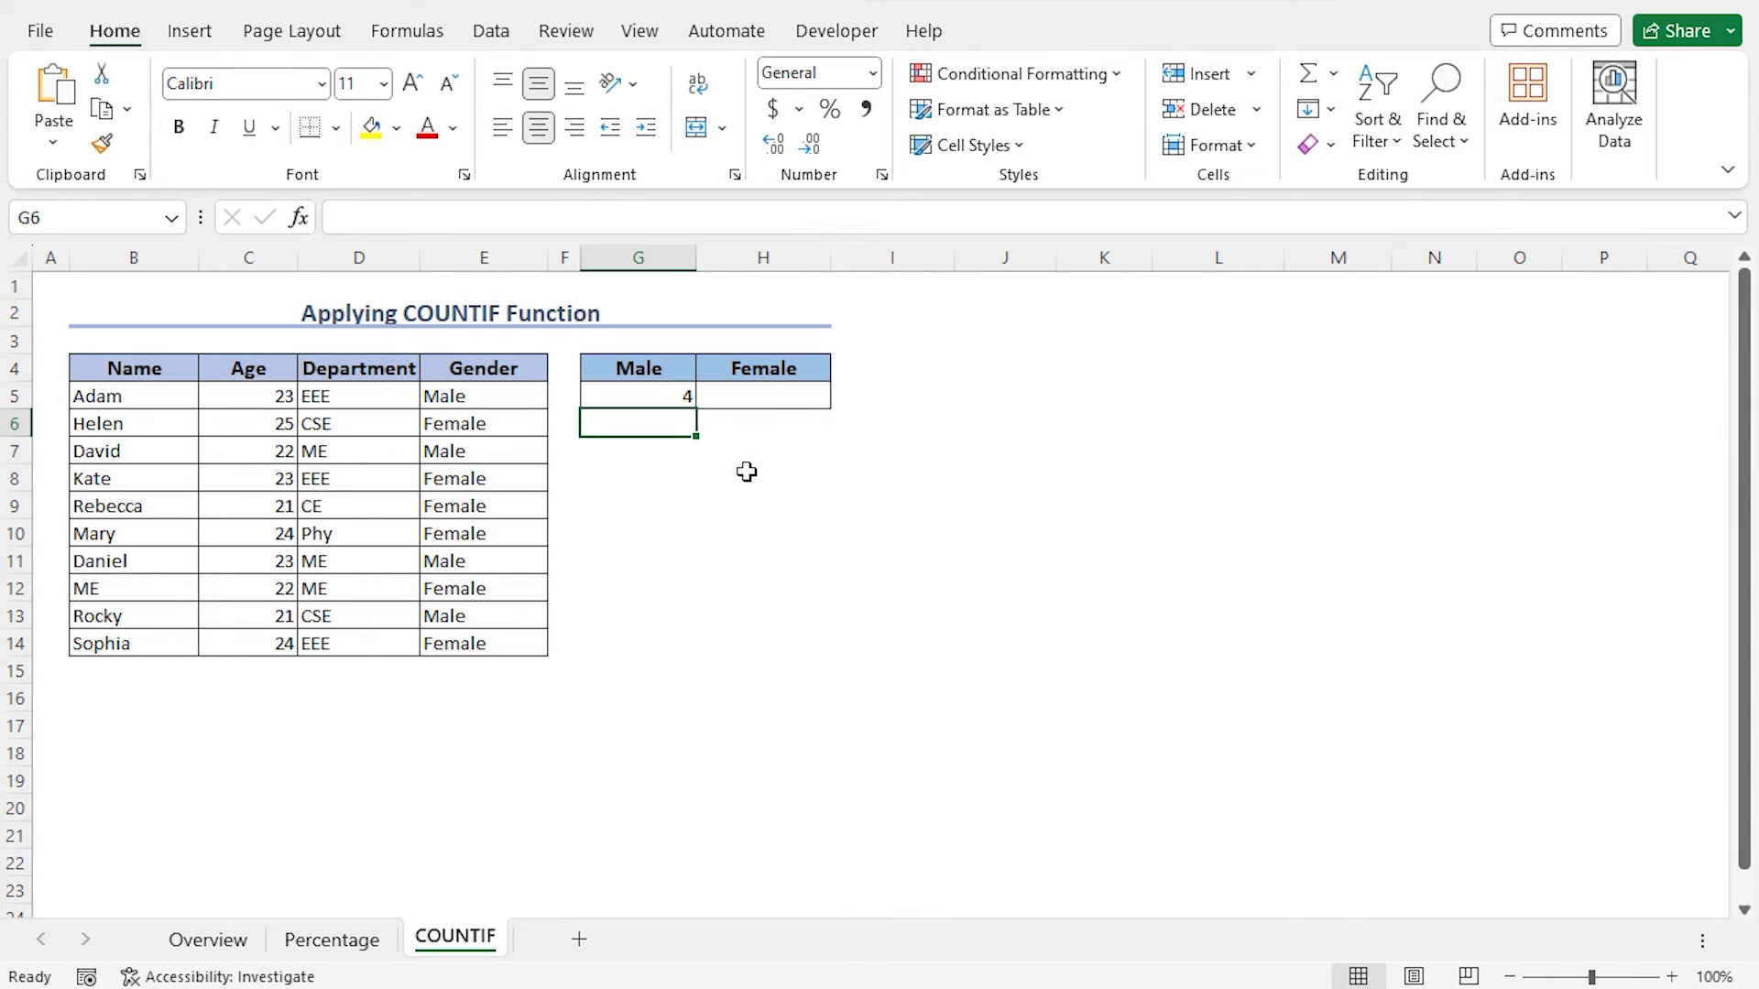
left_click(625, 390)
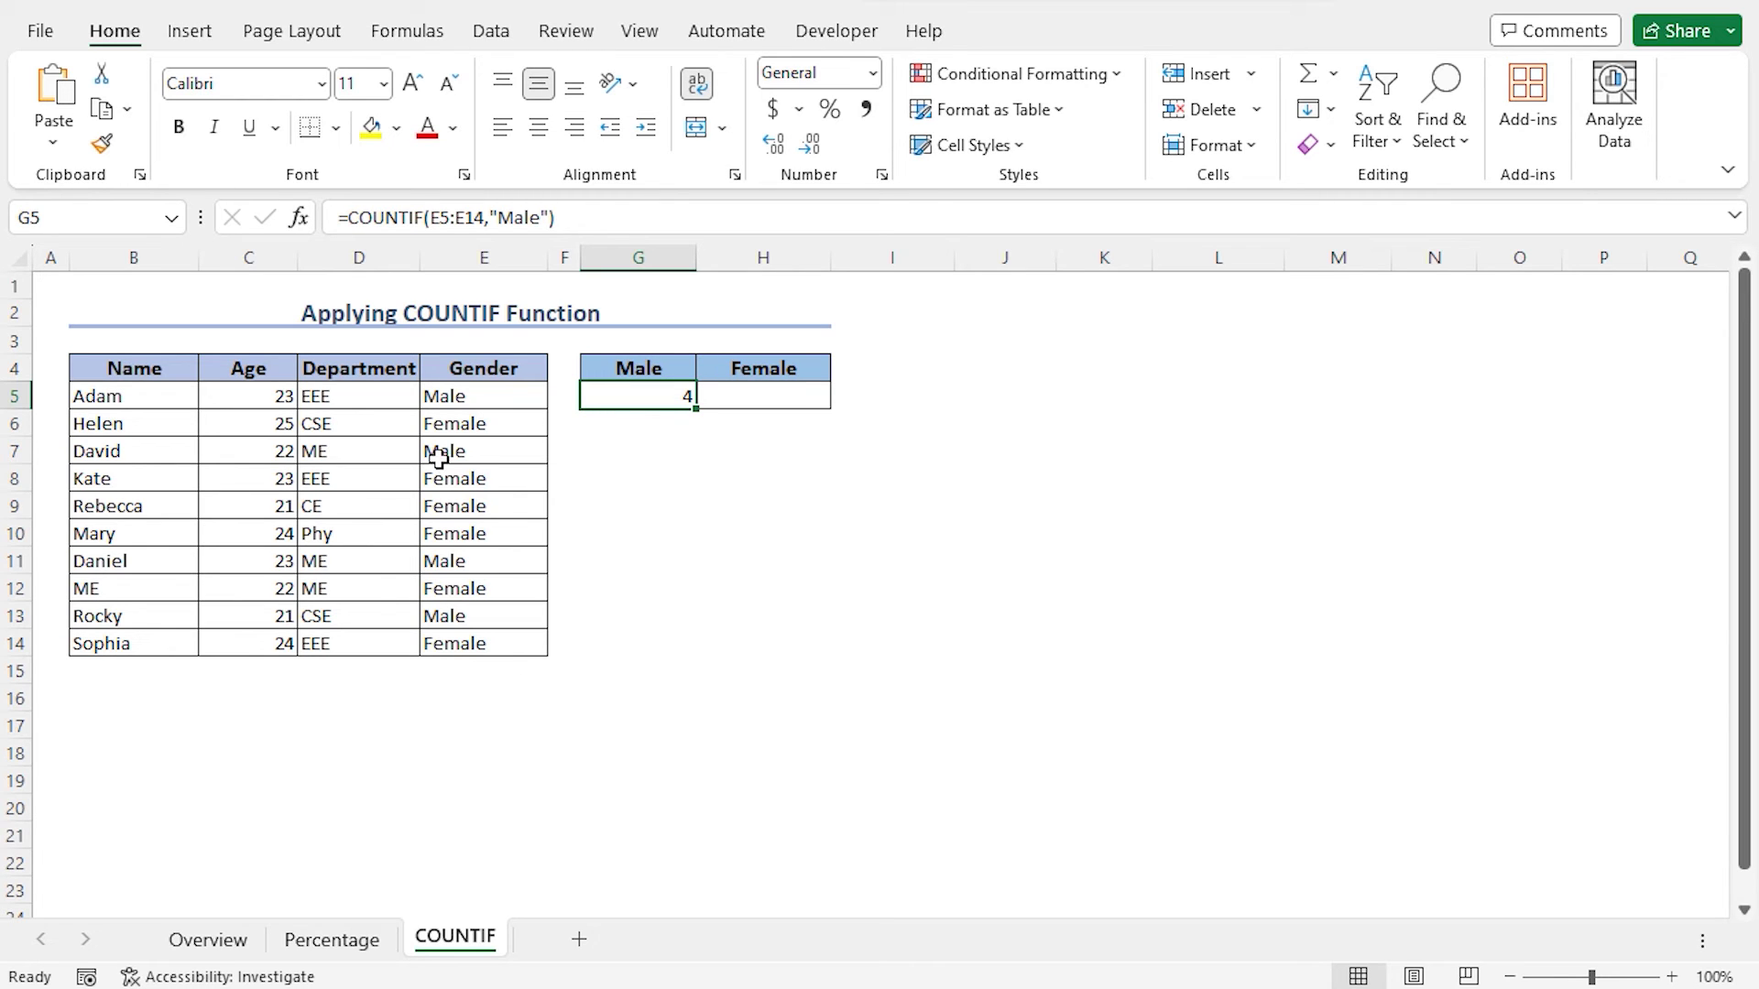
Enter =COUNTIF(E5:E14,"Female") in H5 for a female count of 6, then verify it.
left_click(793, 395)
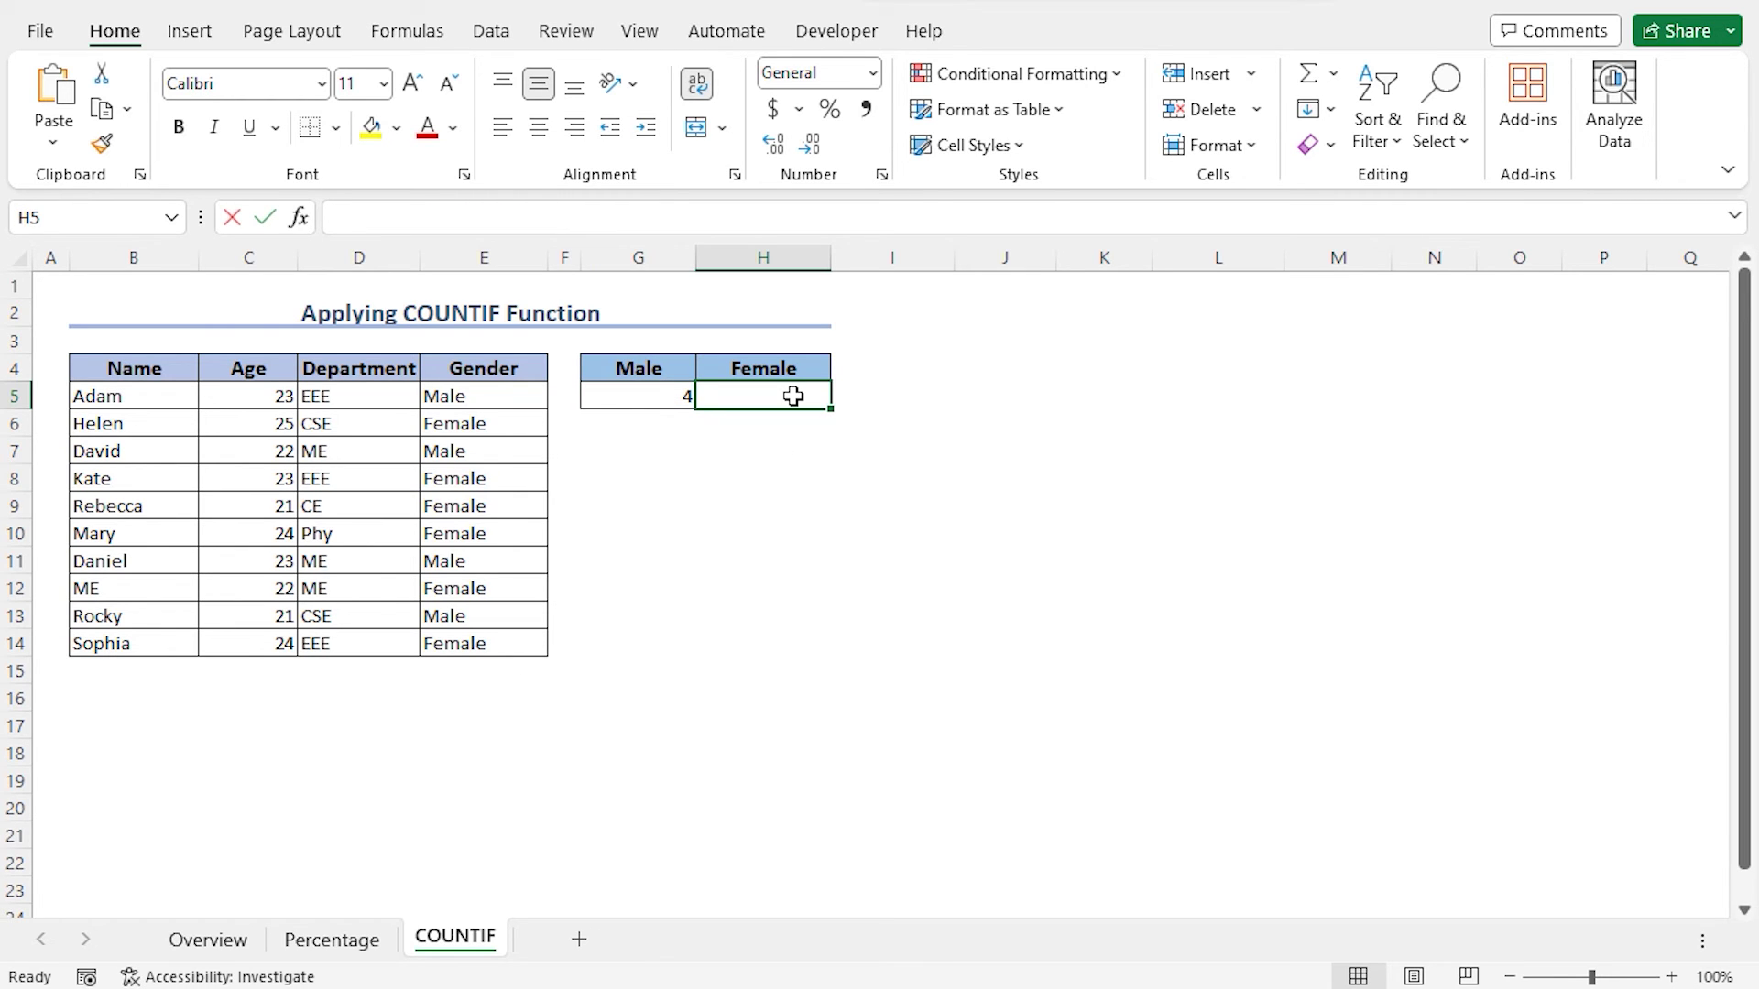
type("=")
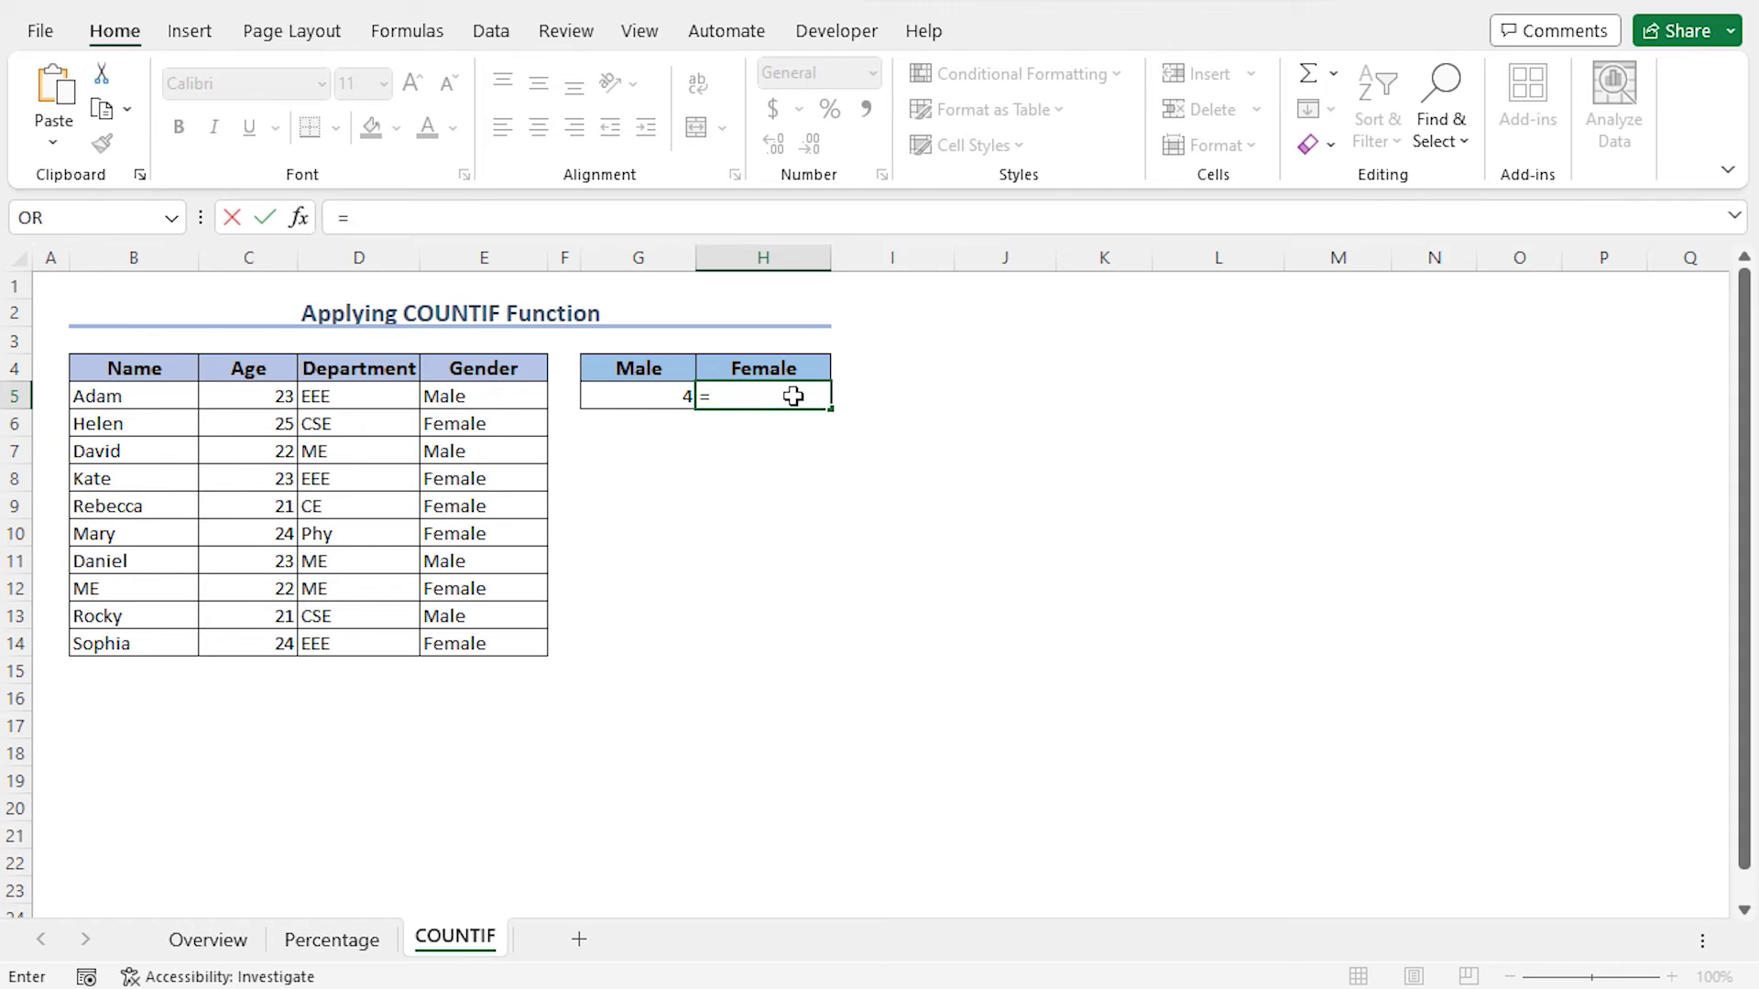
type("countif")
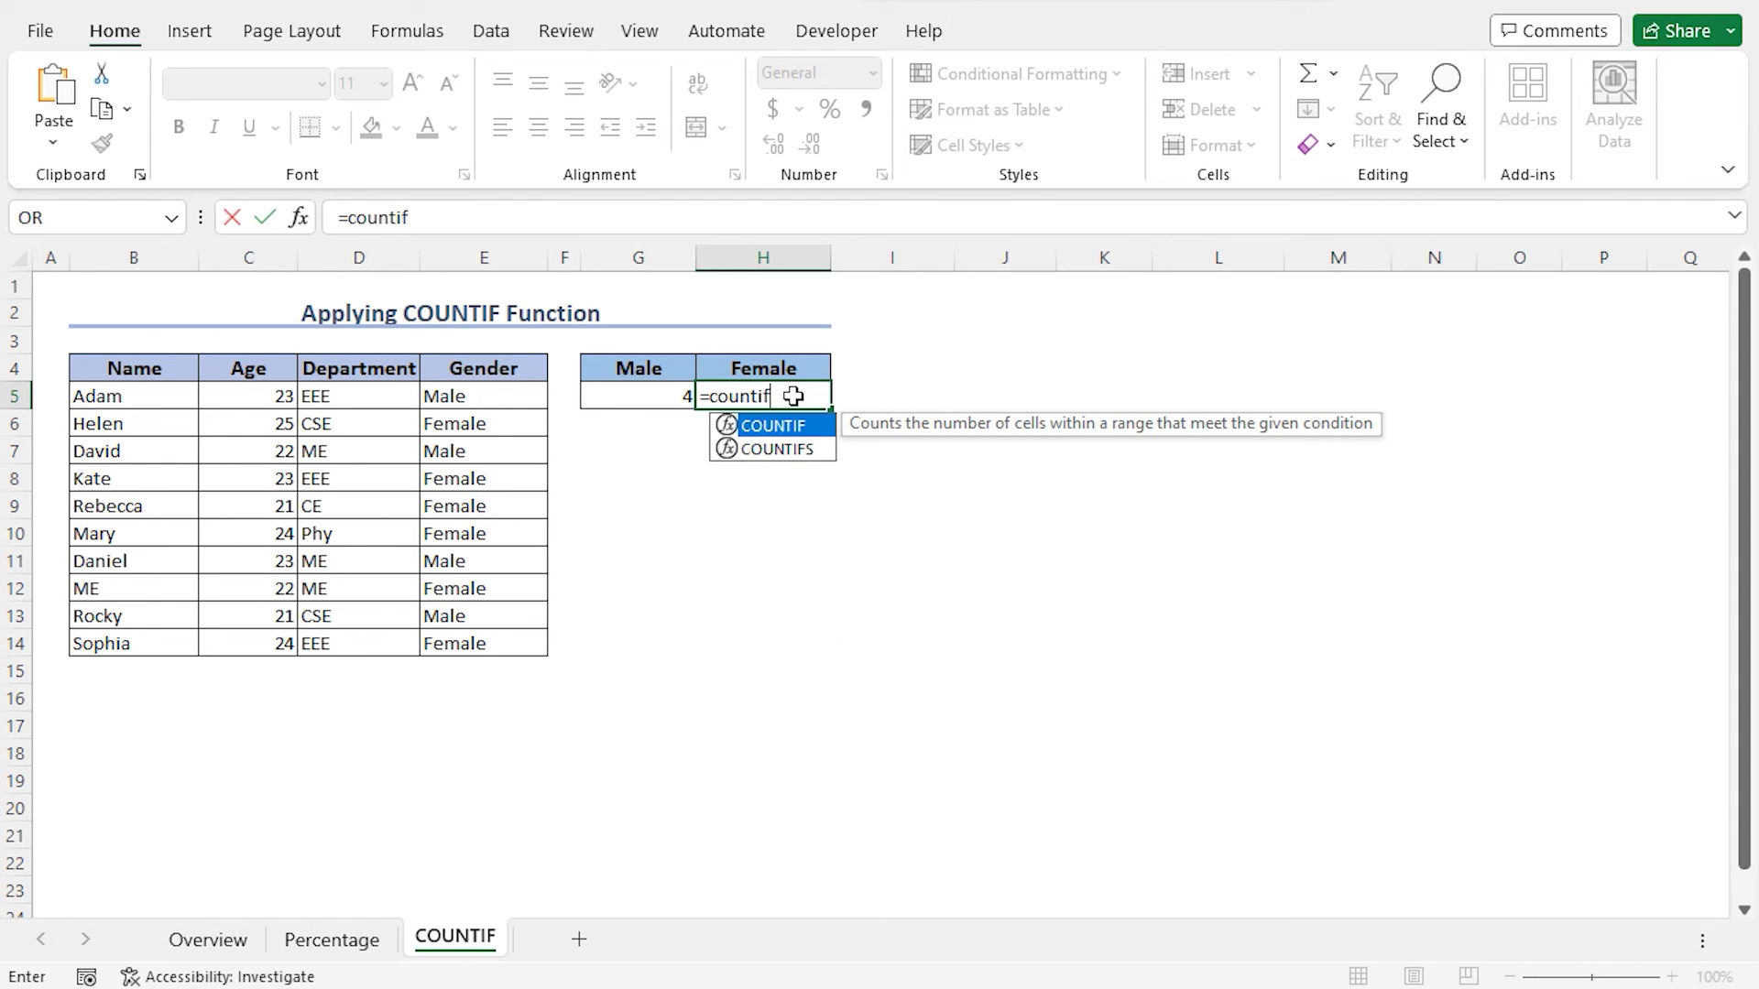
key("Tab")
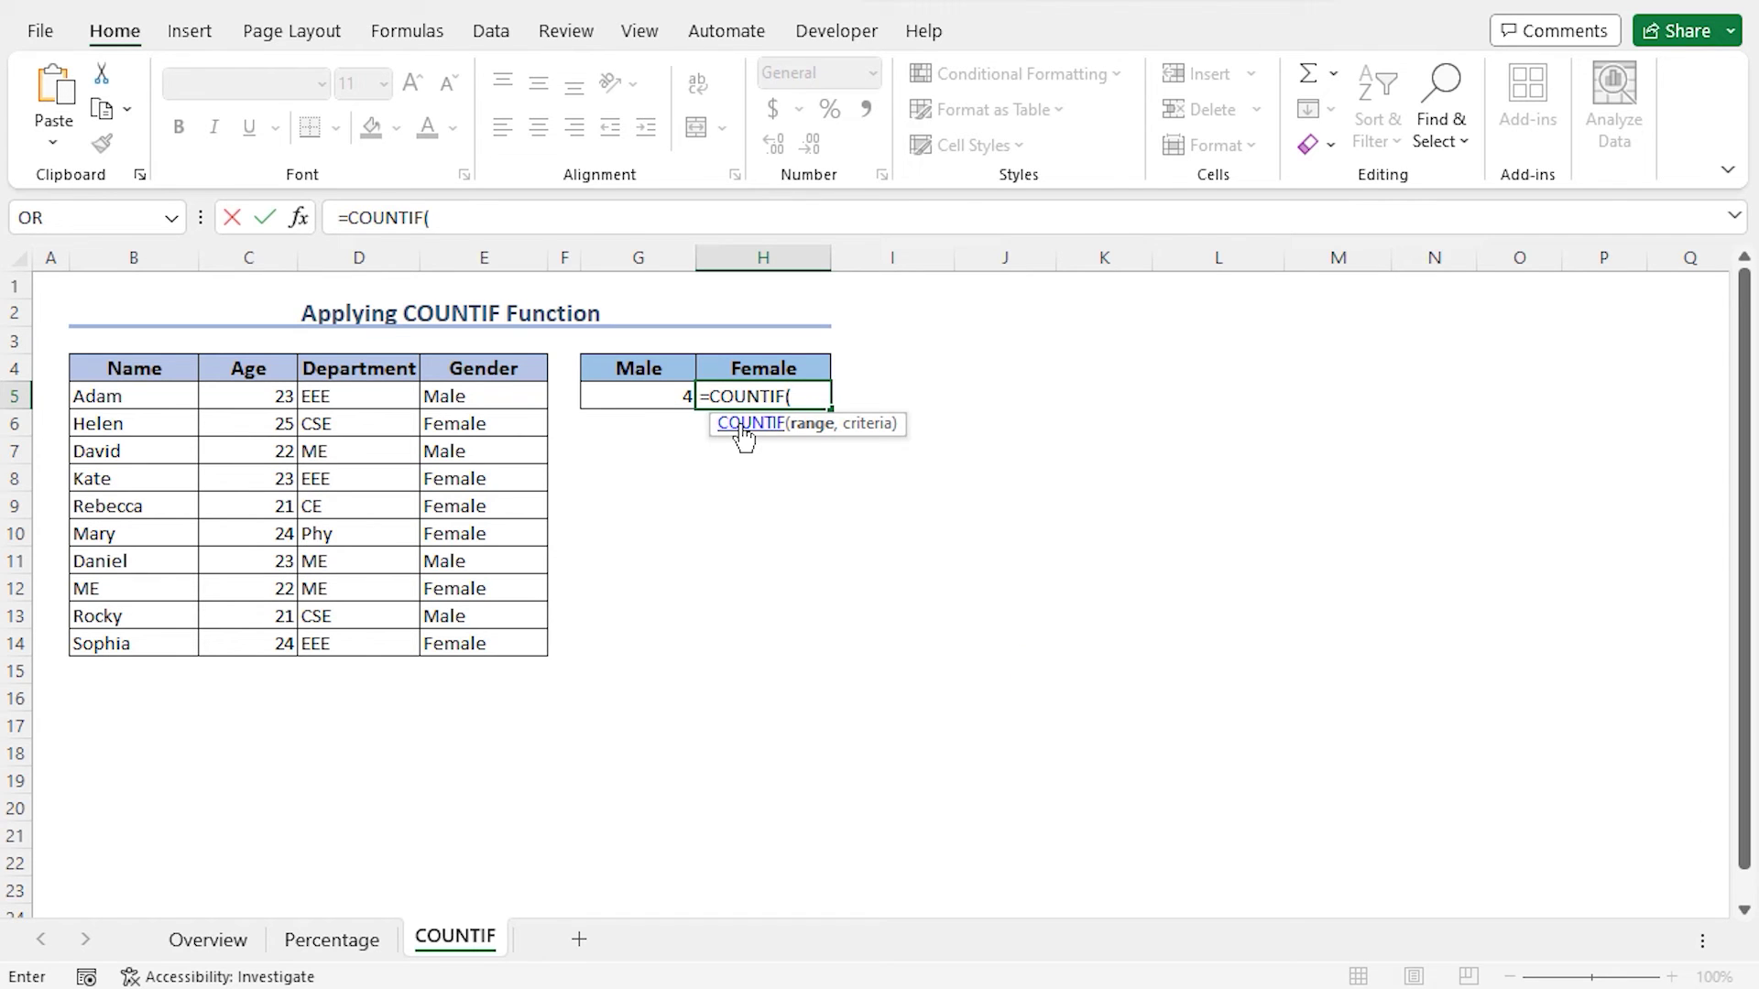
left_click_drag(500, 399, 500, 644)
type(",")
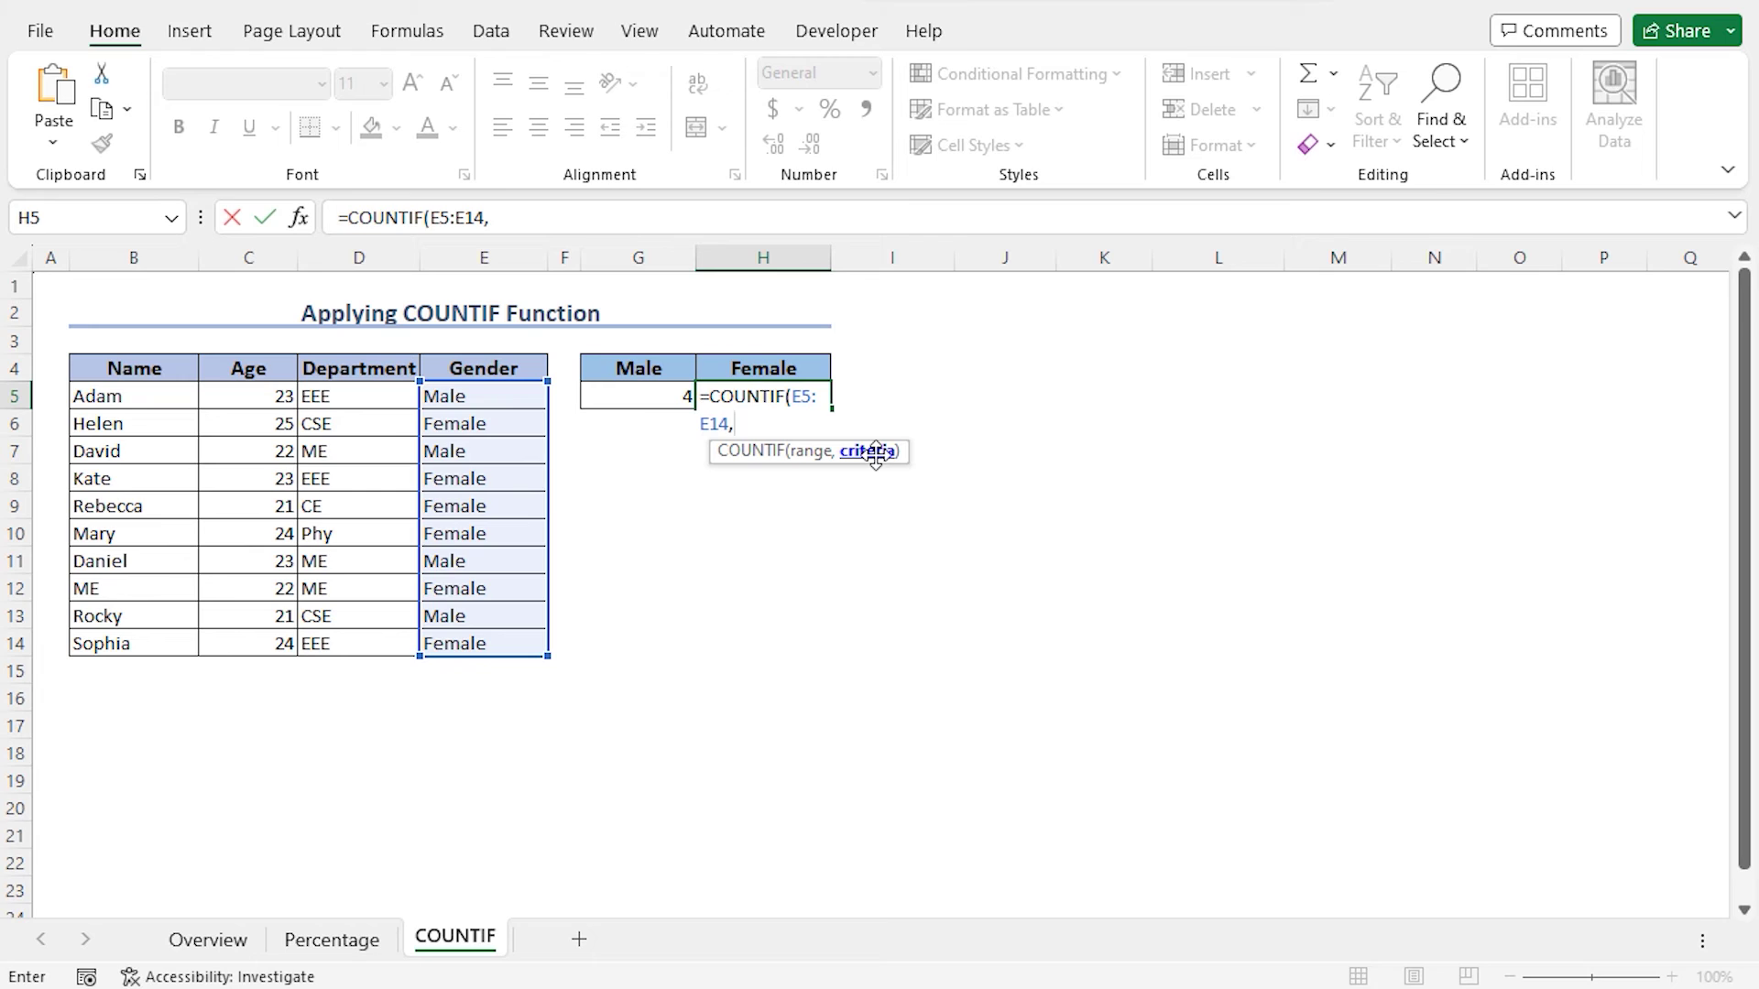
type("\"Female")
type(")")
key("Return")
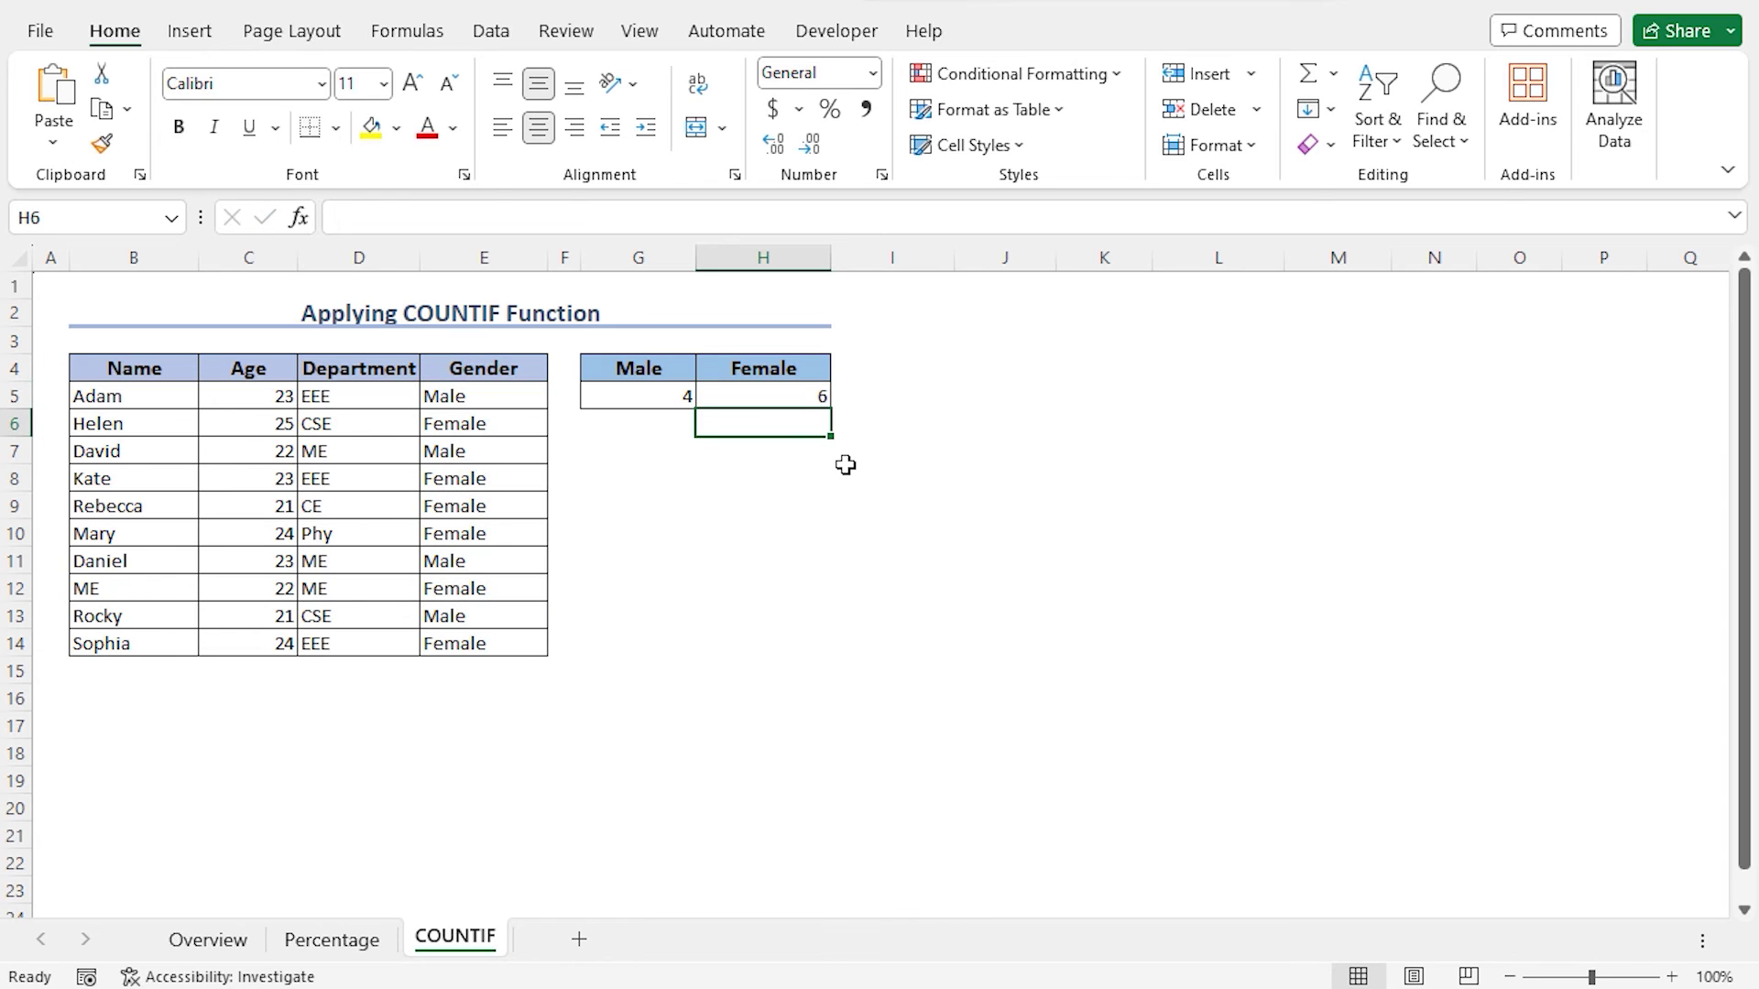
left_click(771, 390)
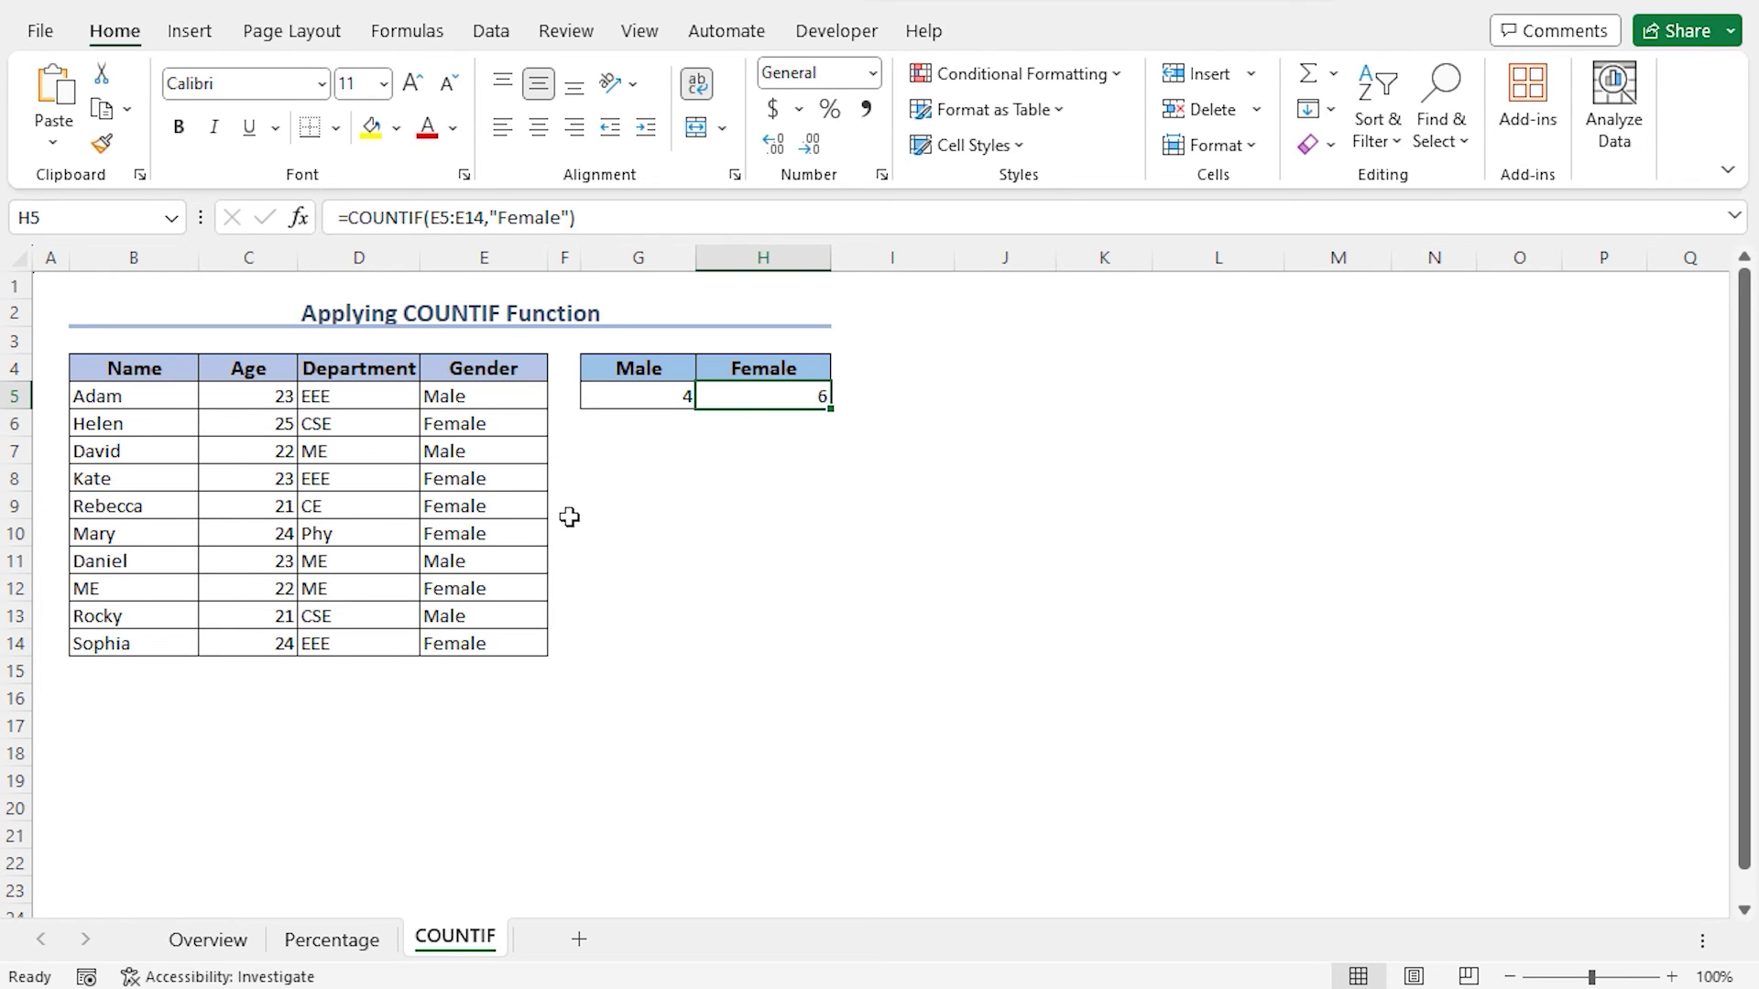
Insert a 3-D Pie chart of the G4:H5 count table and nudge it into place.
left_click_drag(614, 369, 752, 397)
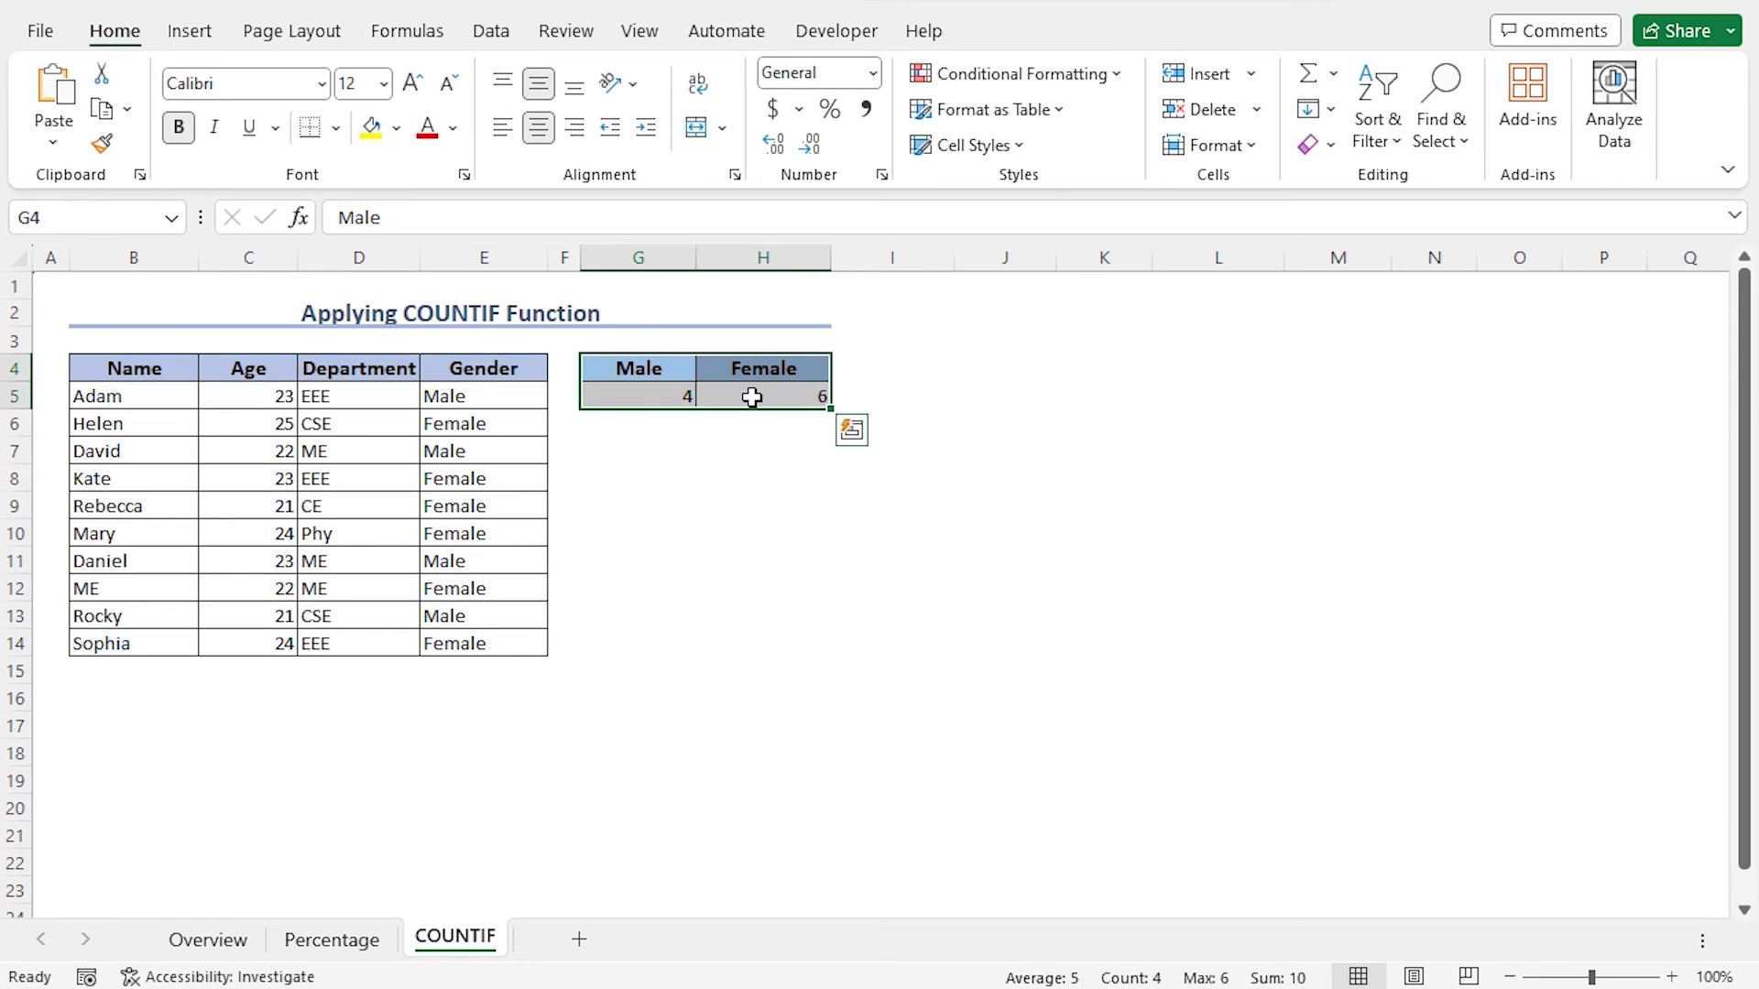
left_click(189, 32)
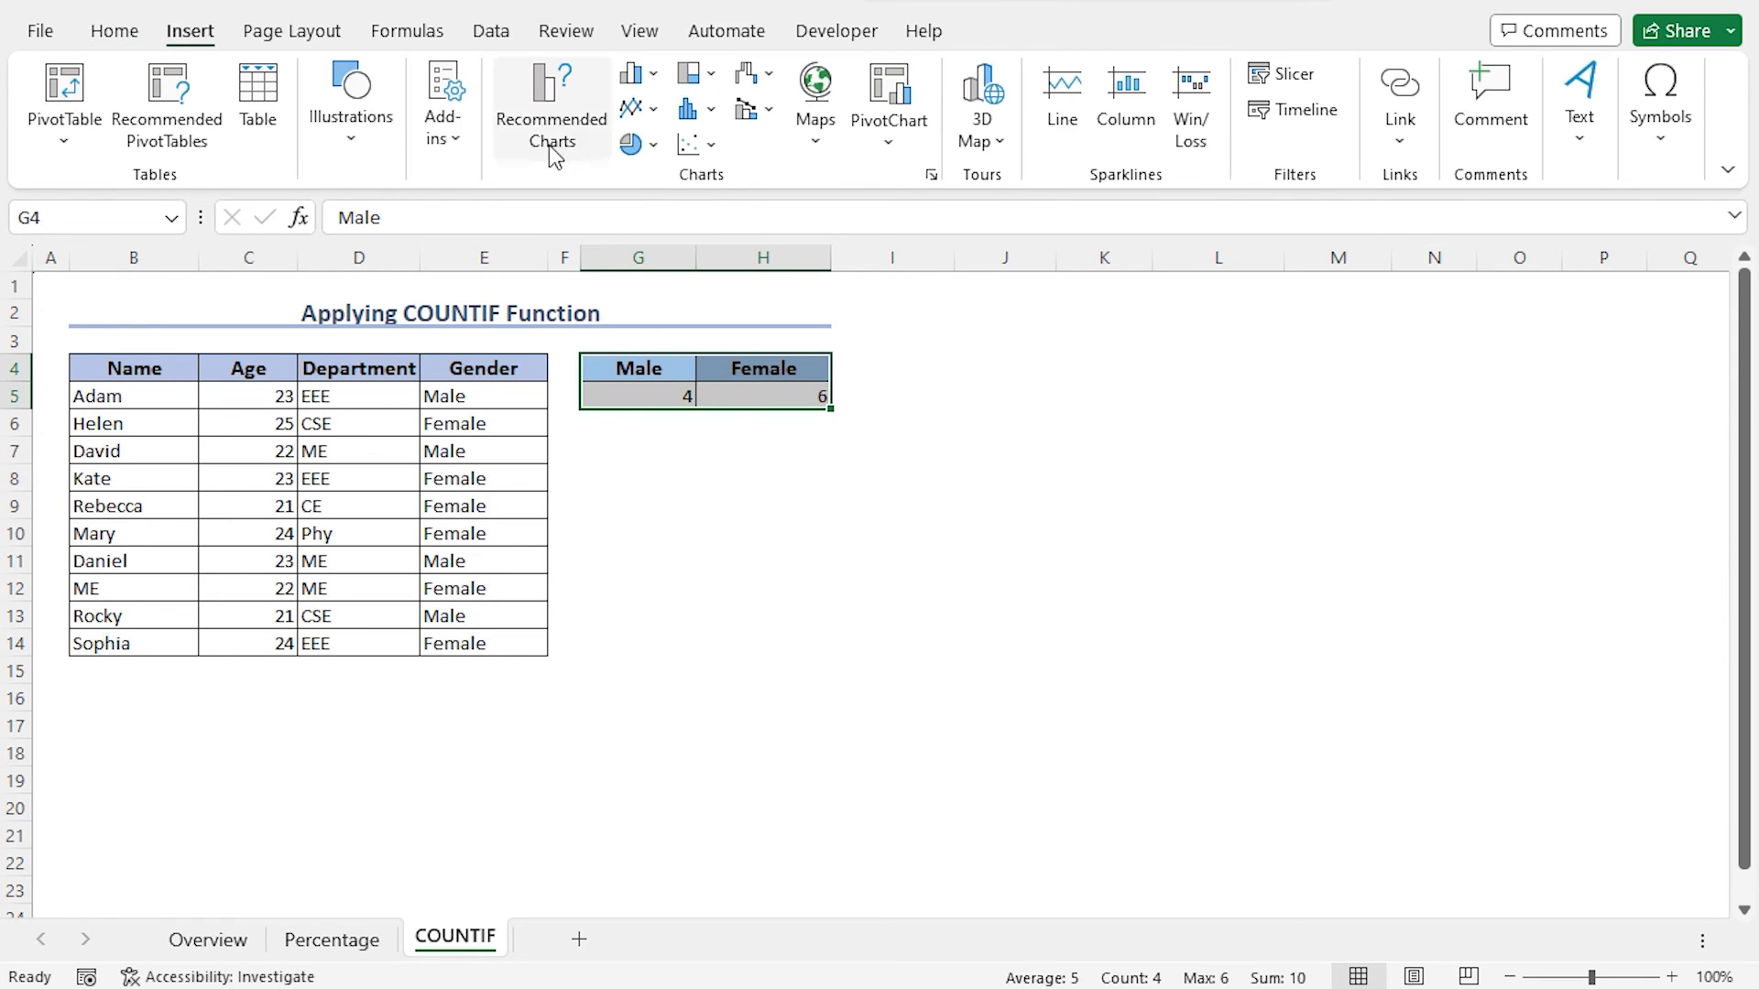
left_click(631, 145)
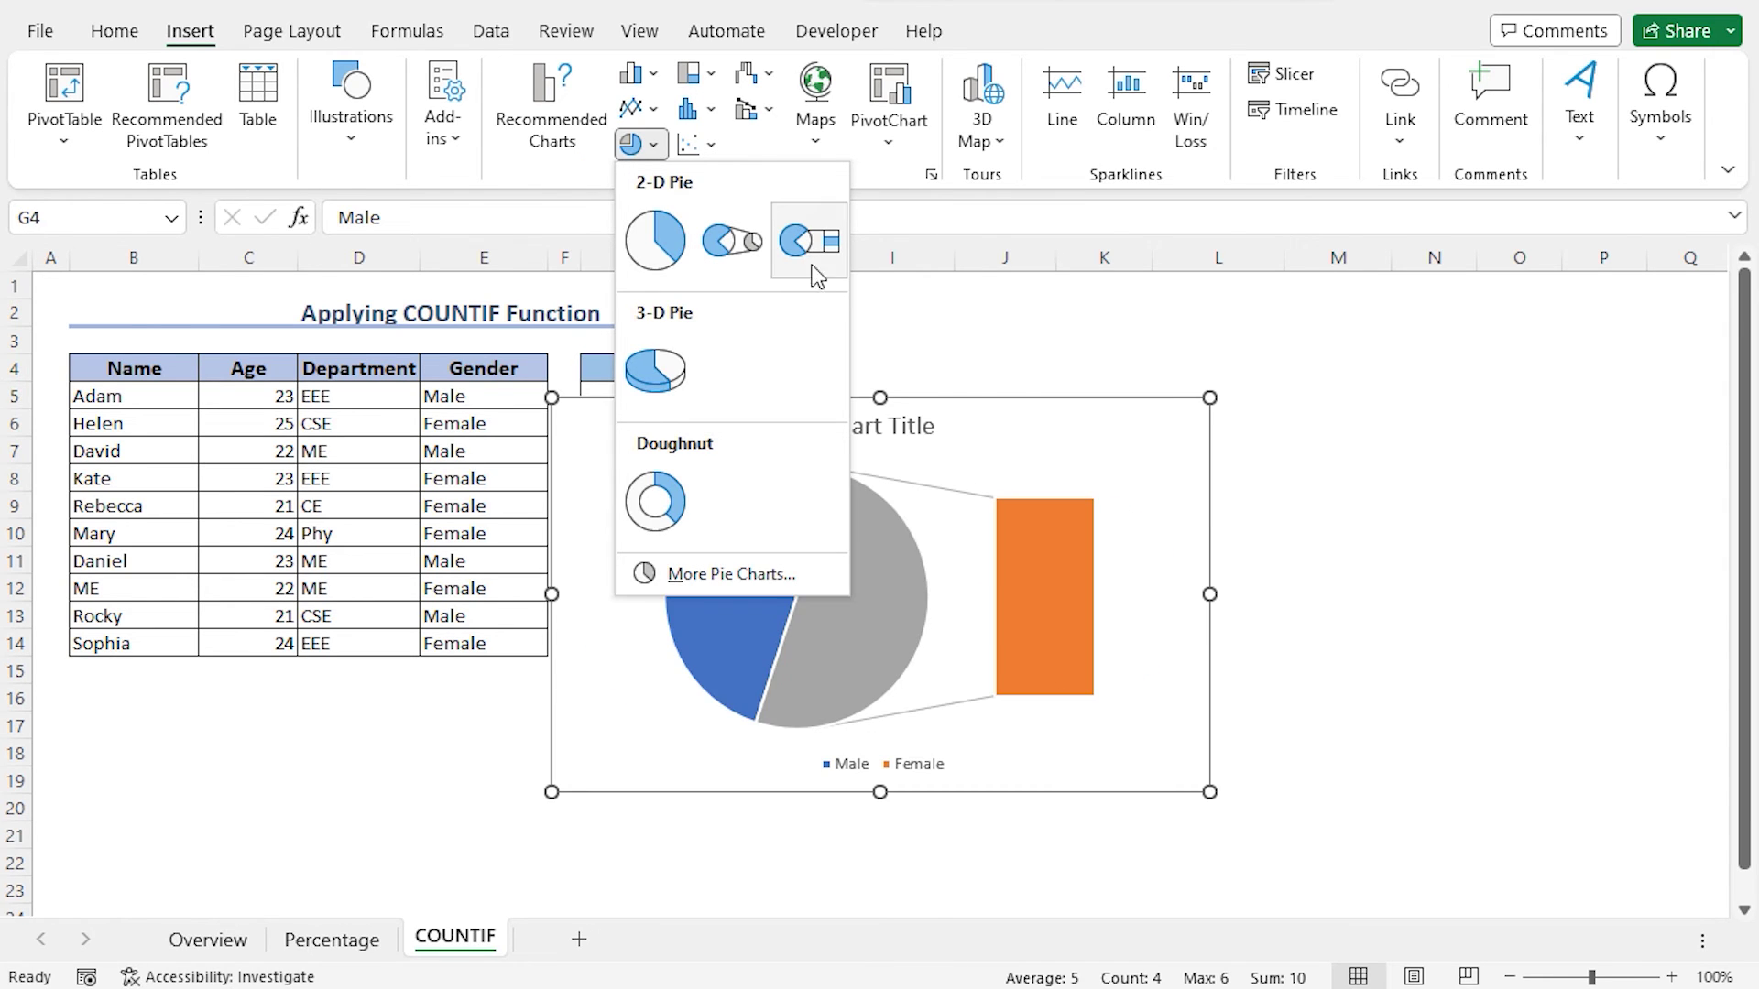
left_click(656, 383)
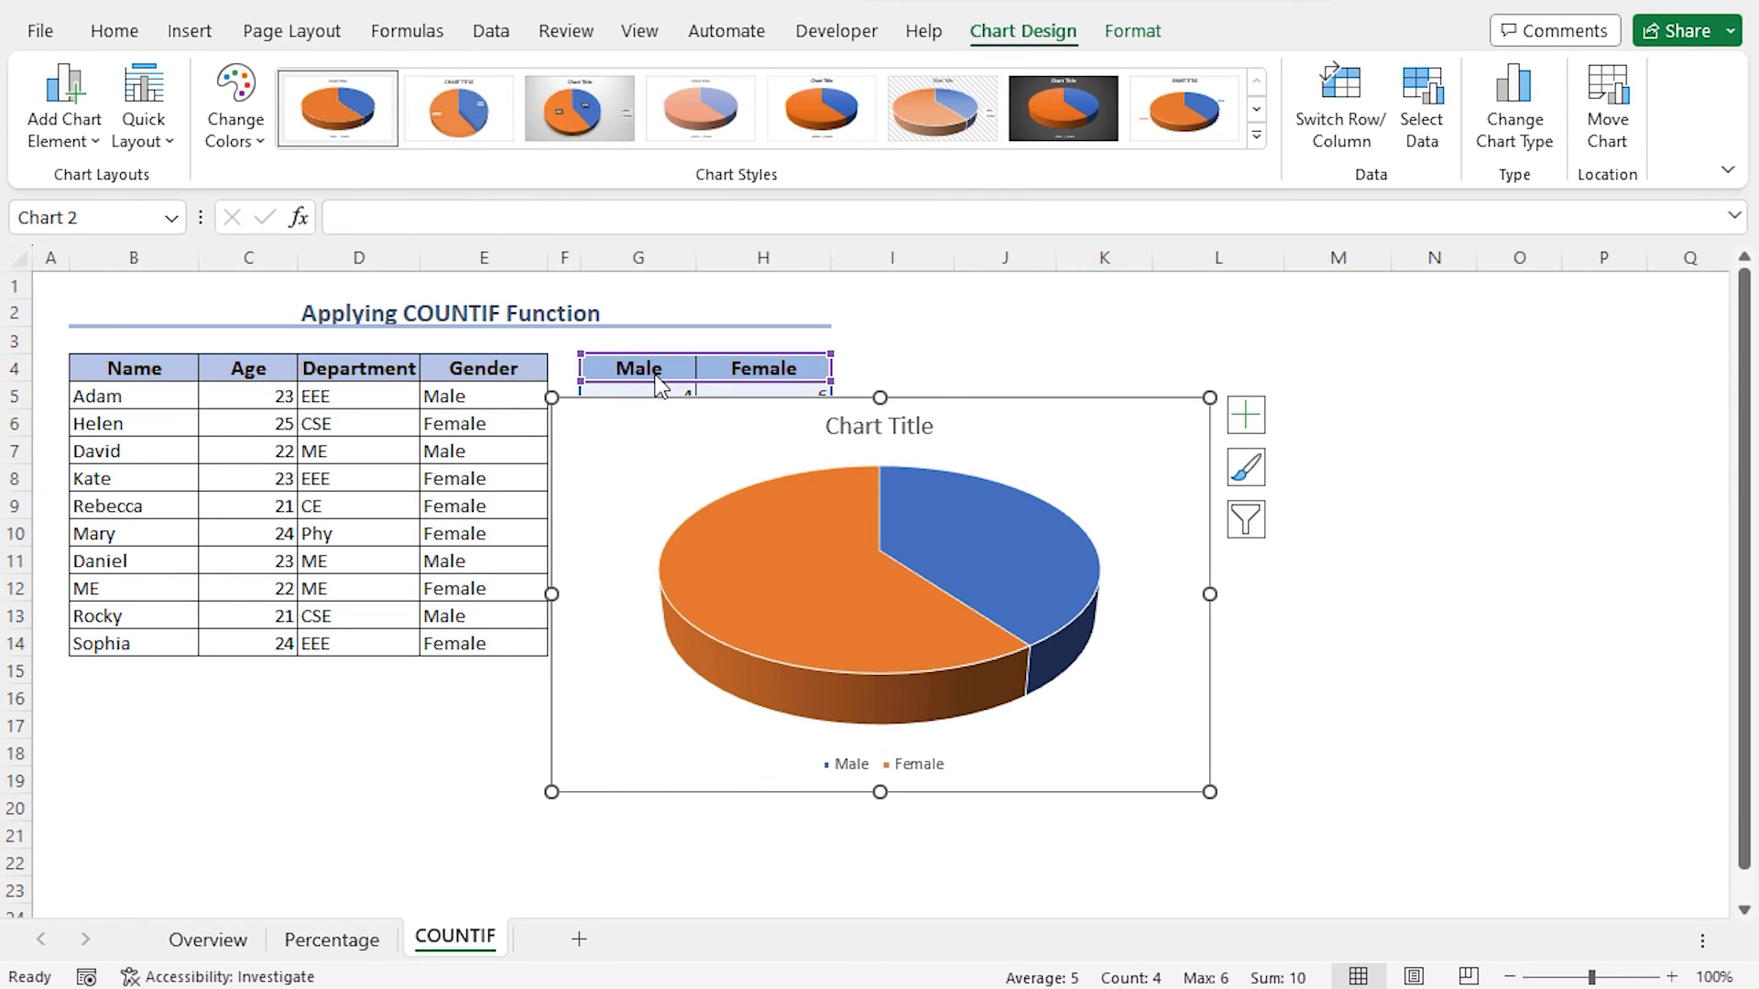
left_click_drag(648, 432, 676, 467)
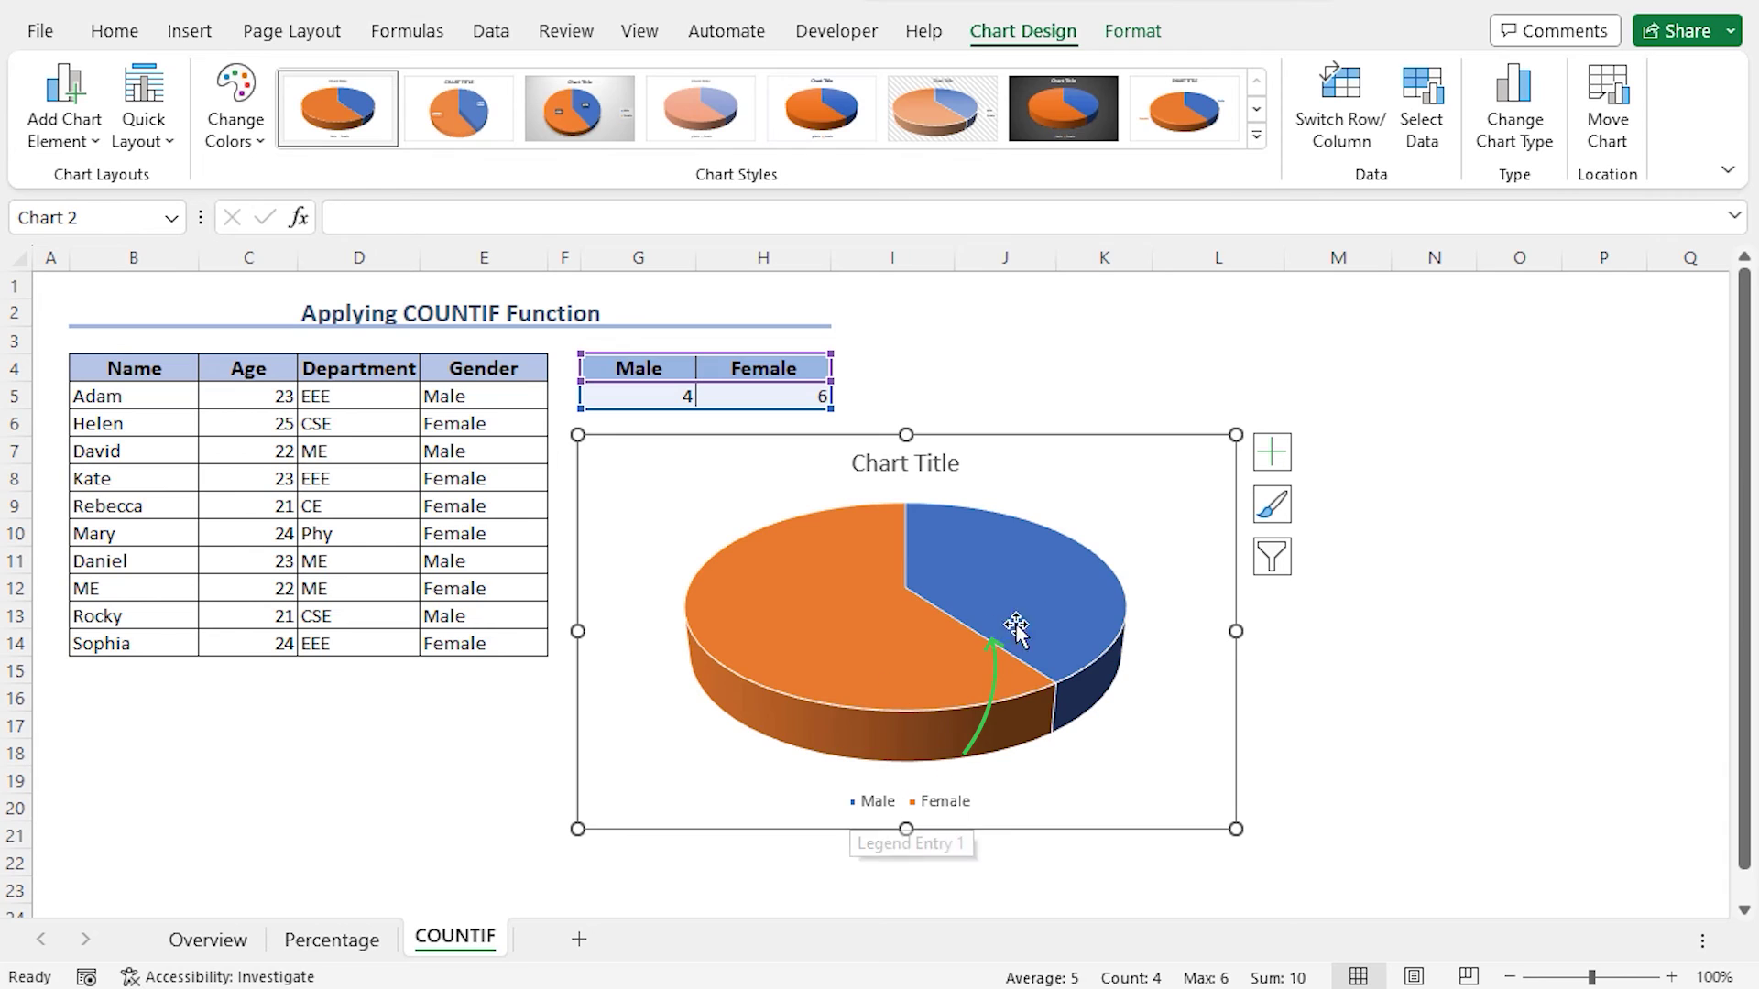
Add Data Callout labels to the slices, showing Male 40% and Female 60%.
mouse_move(1048, 619)
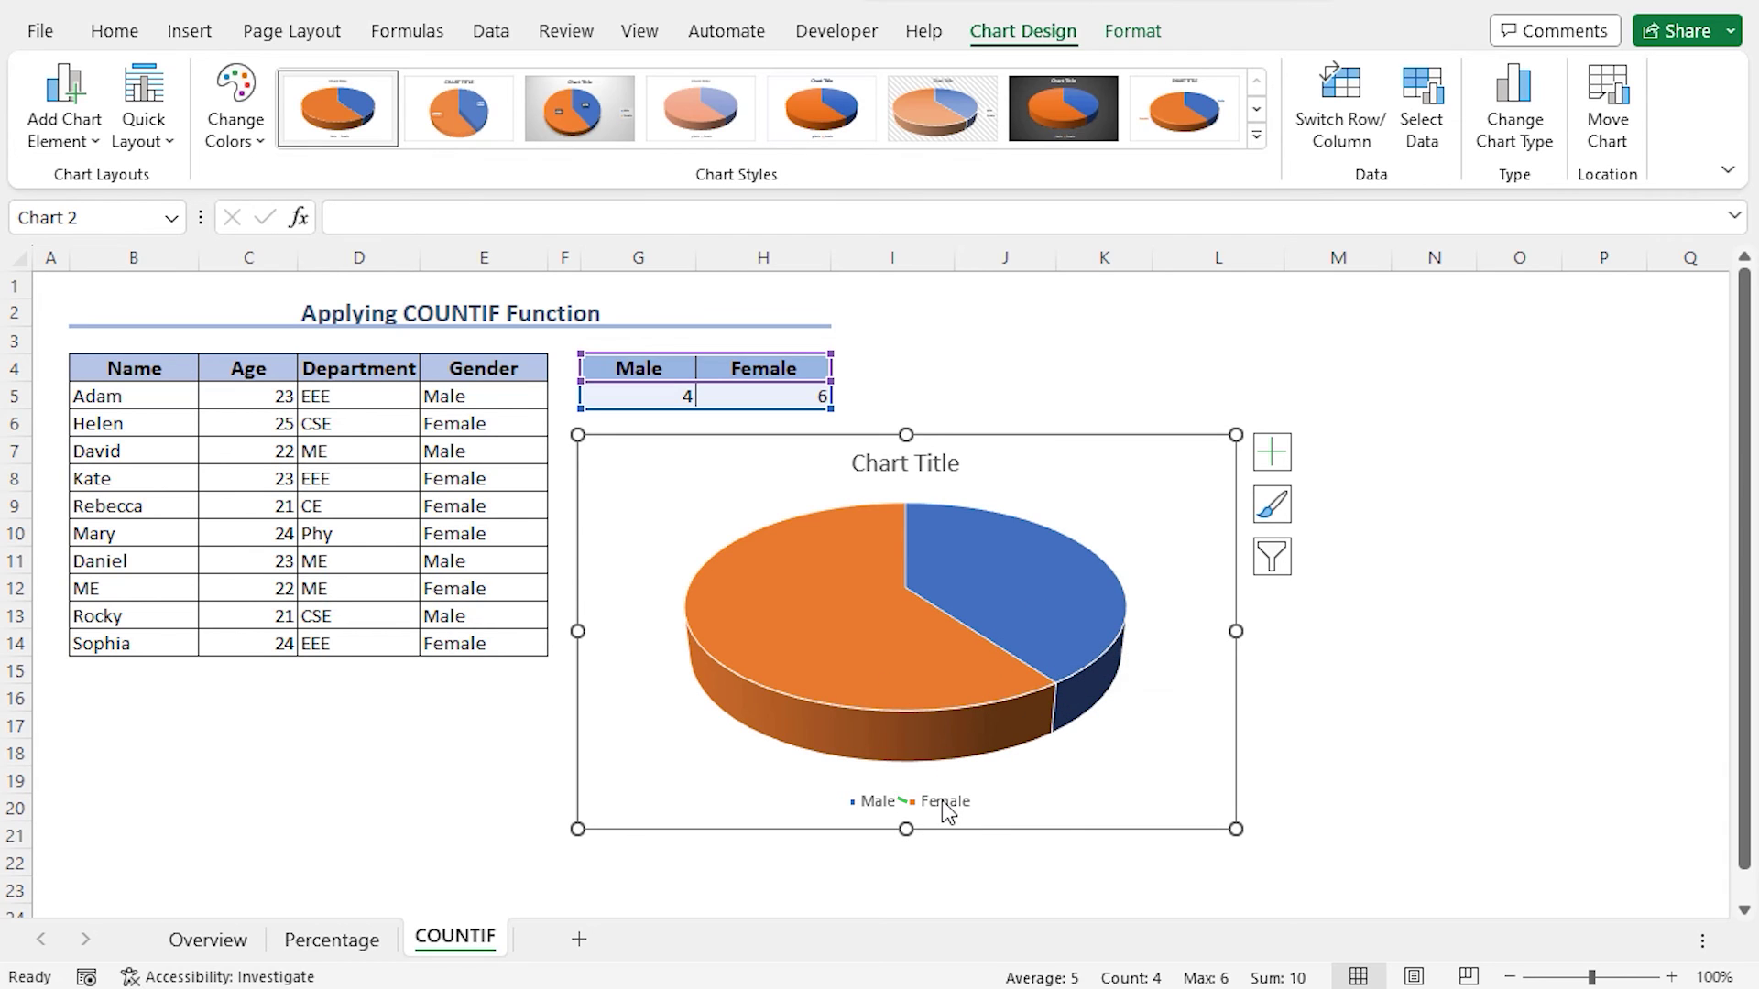
mouse_move(794, 626)
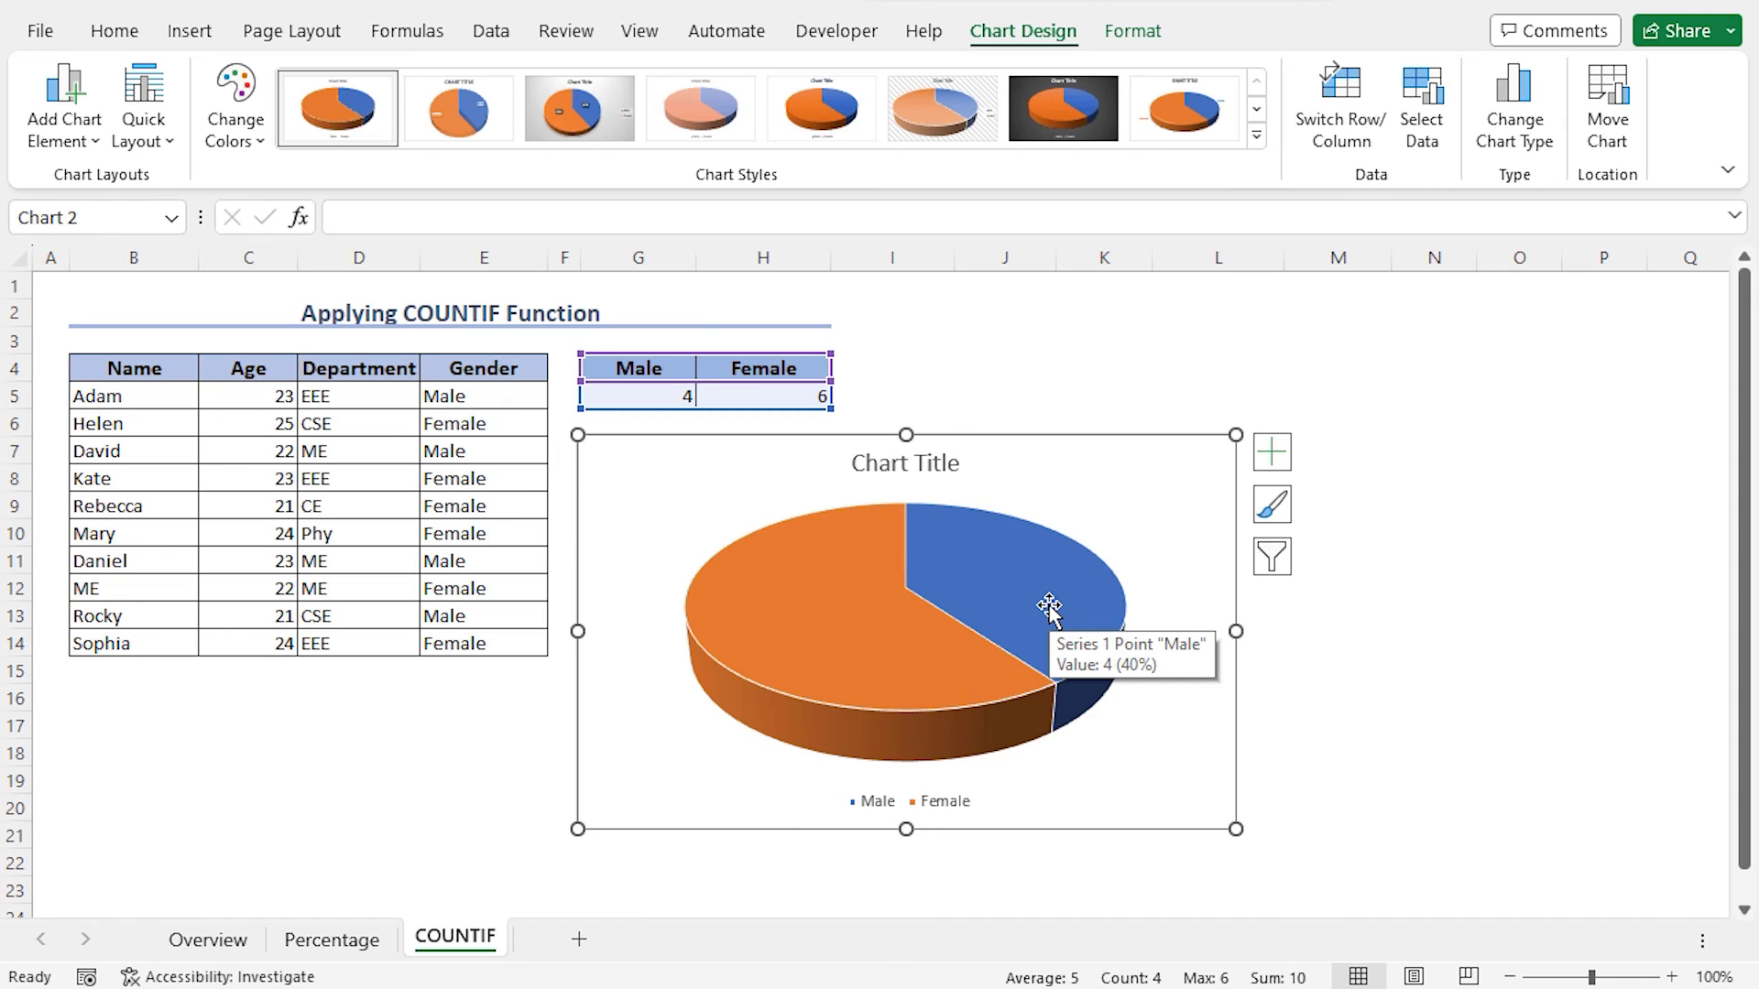
left_click(1273, 454)
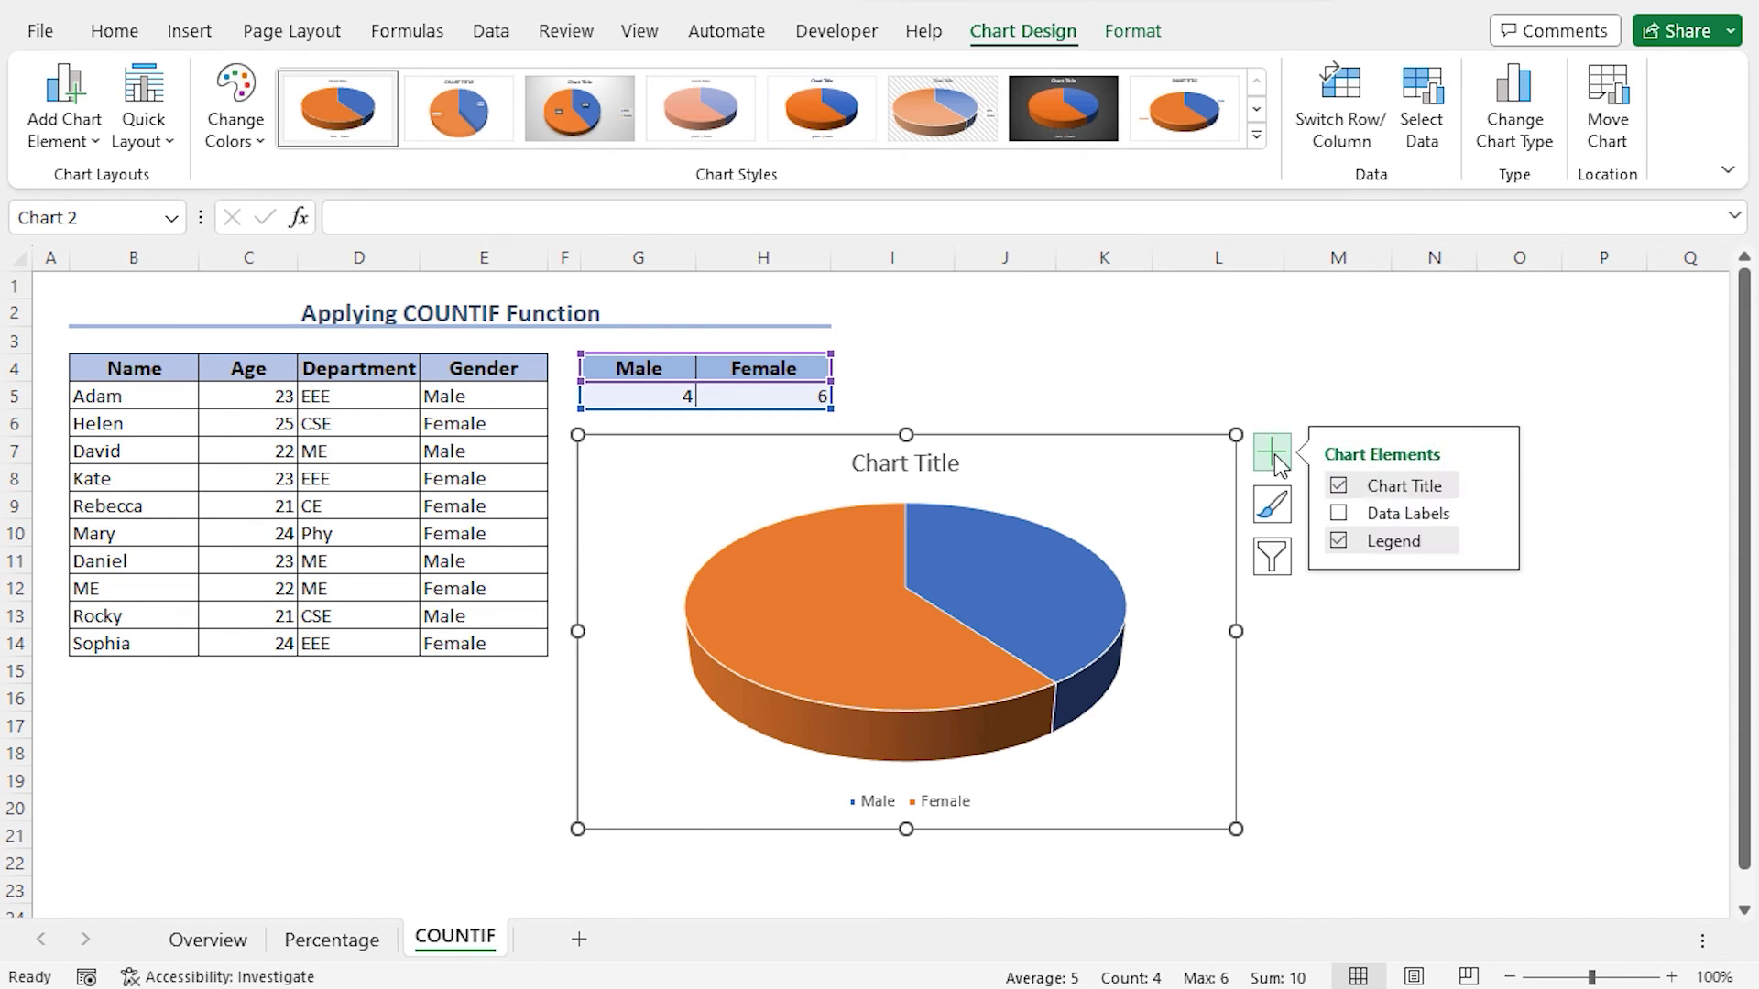
left_click(1337, 516)
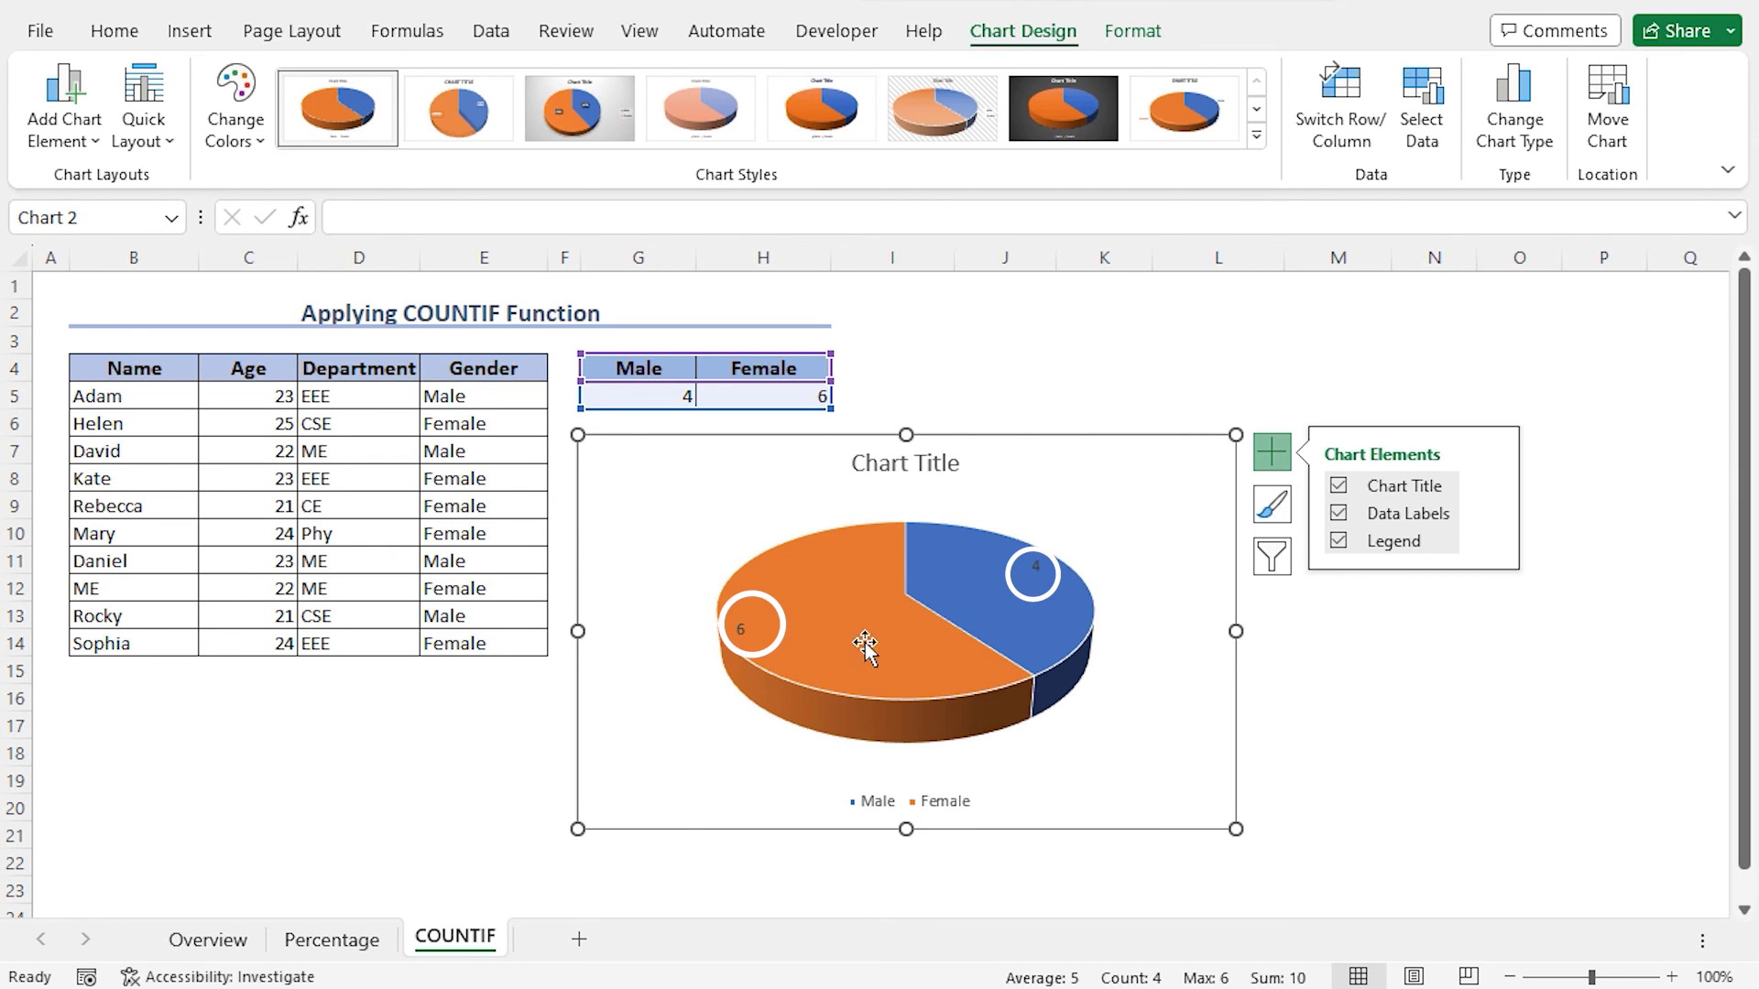
mouse_move(954, 594)
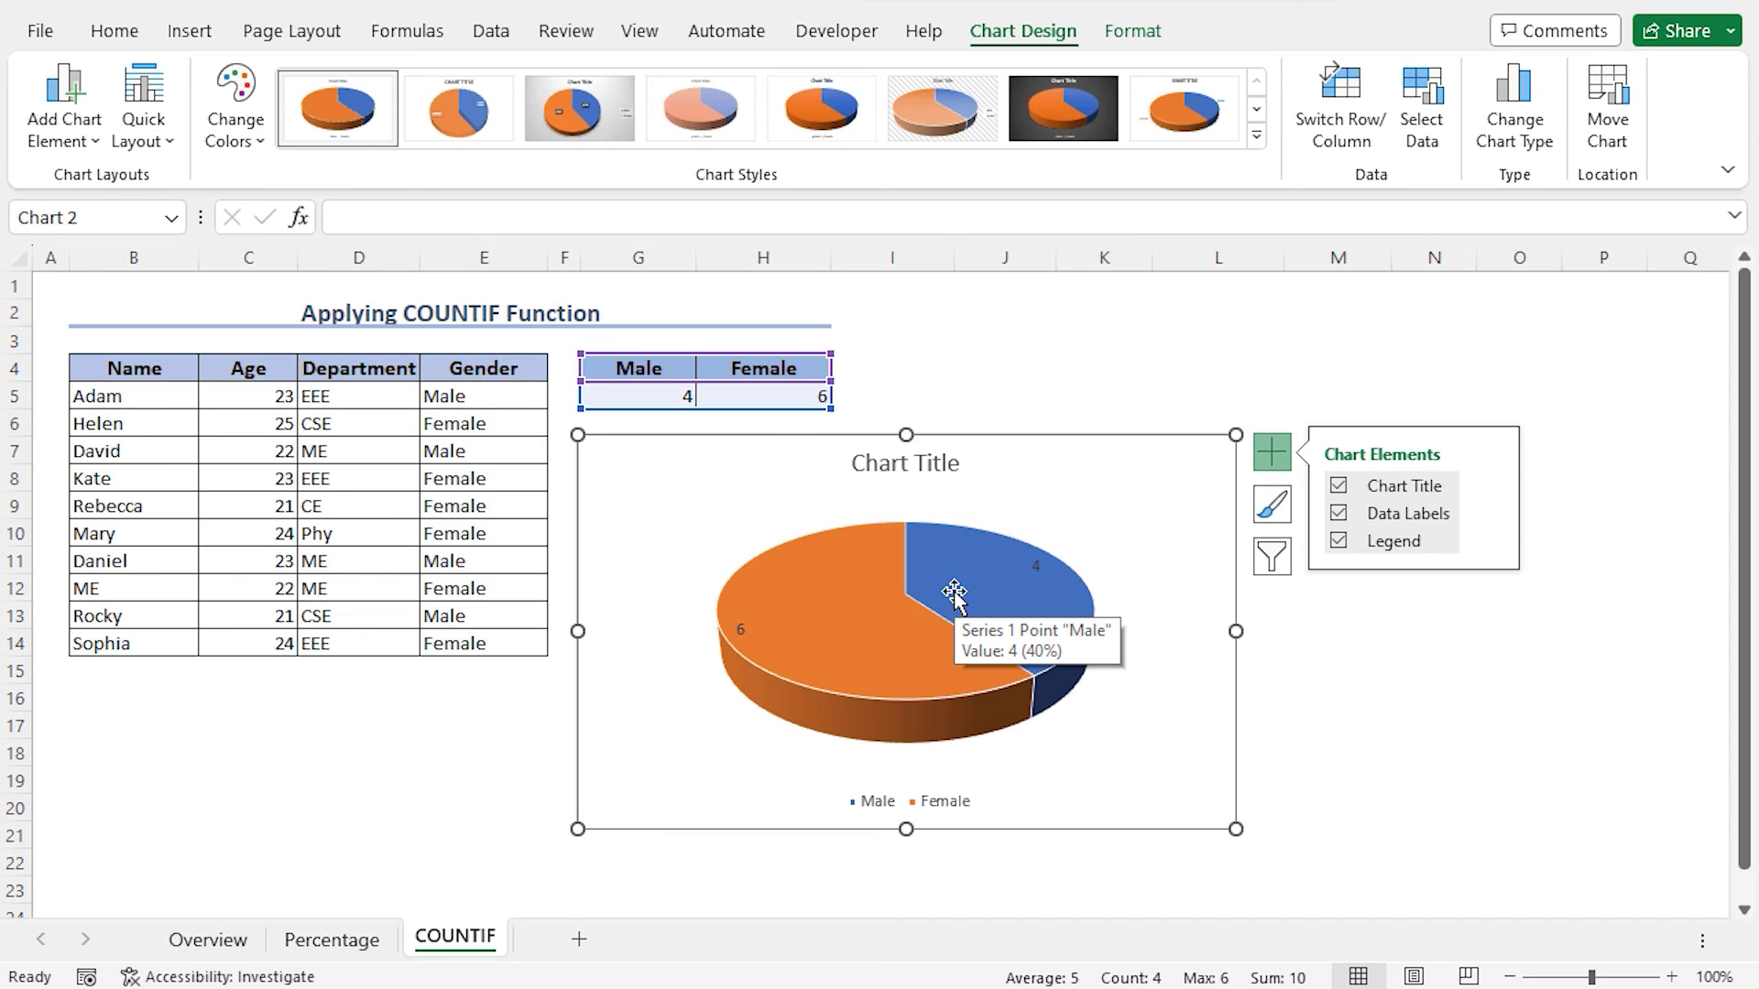
mouse_move(1432, 513)
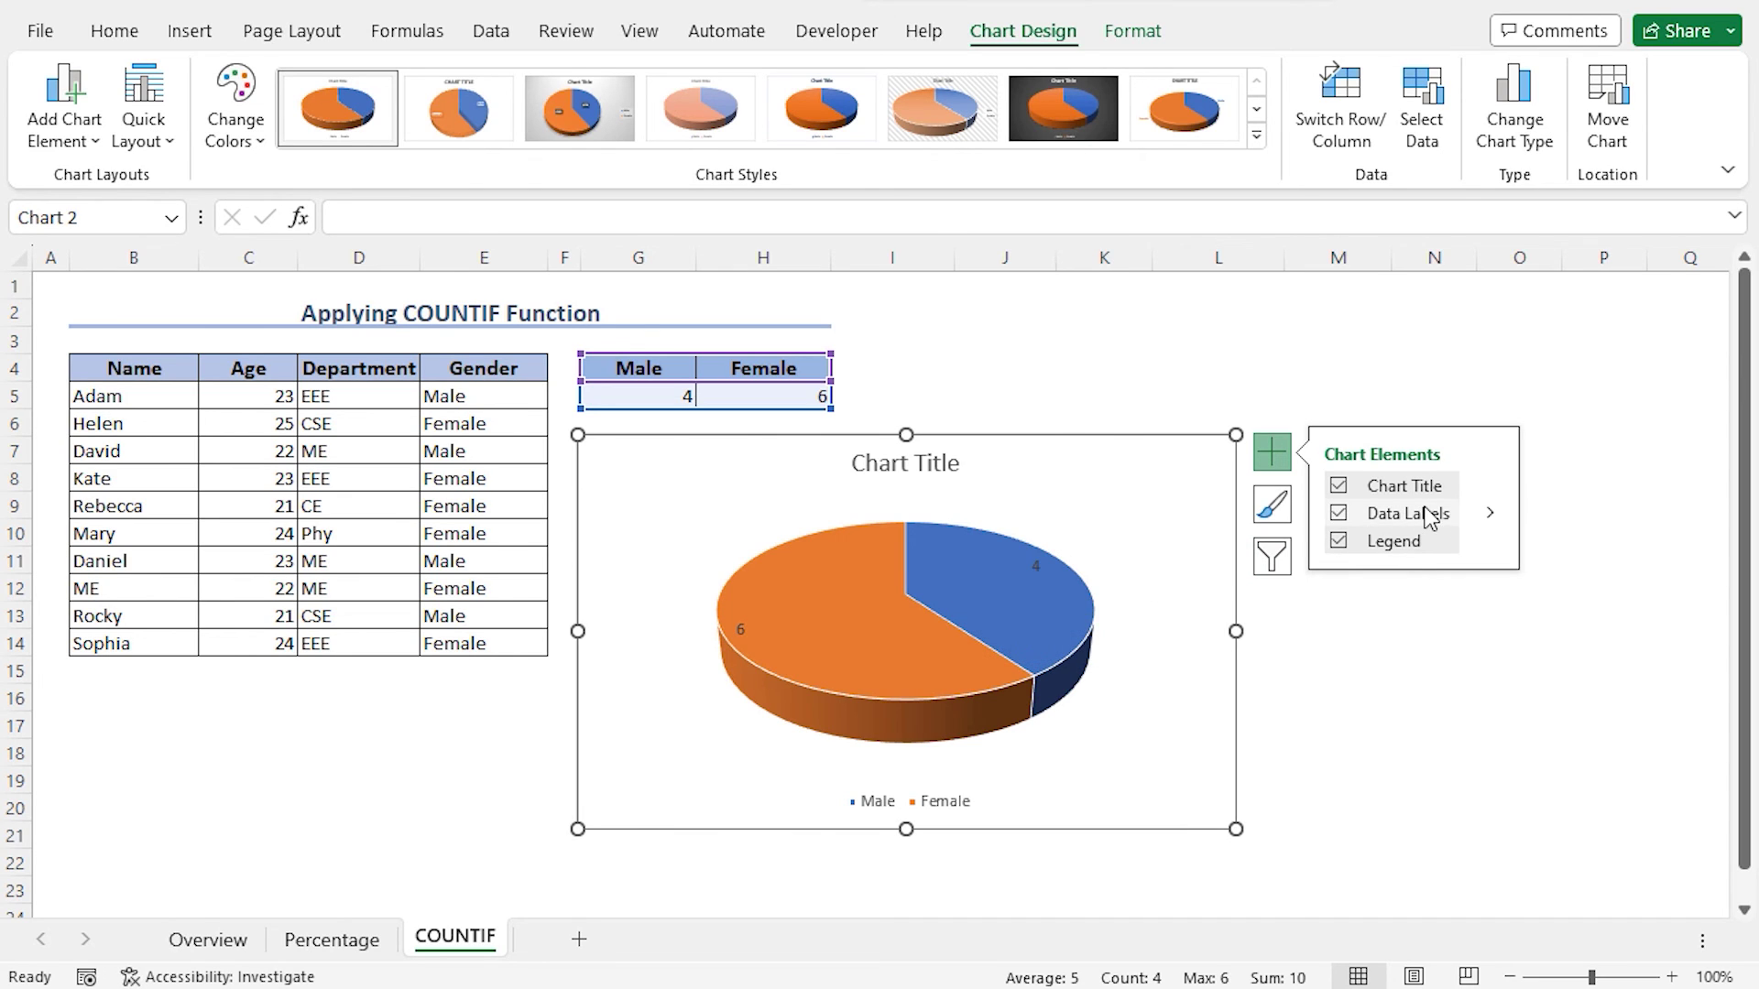
left_click(1486, 517)
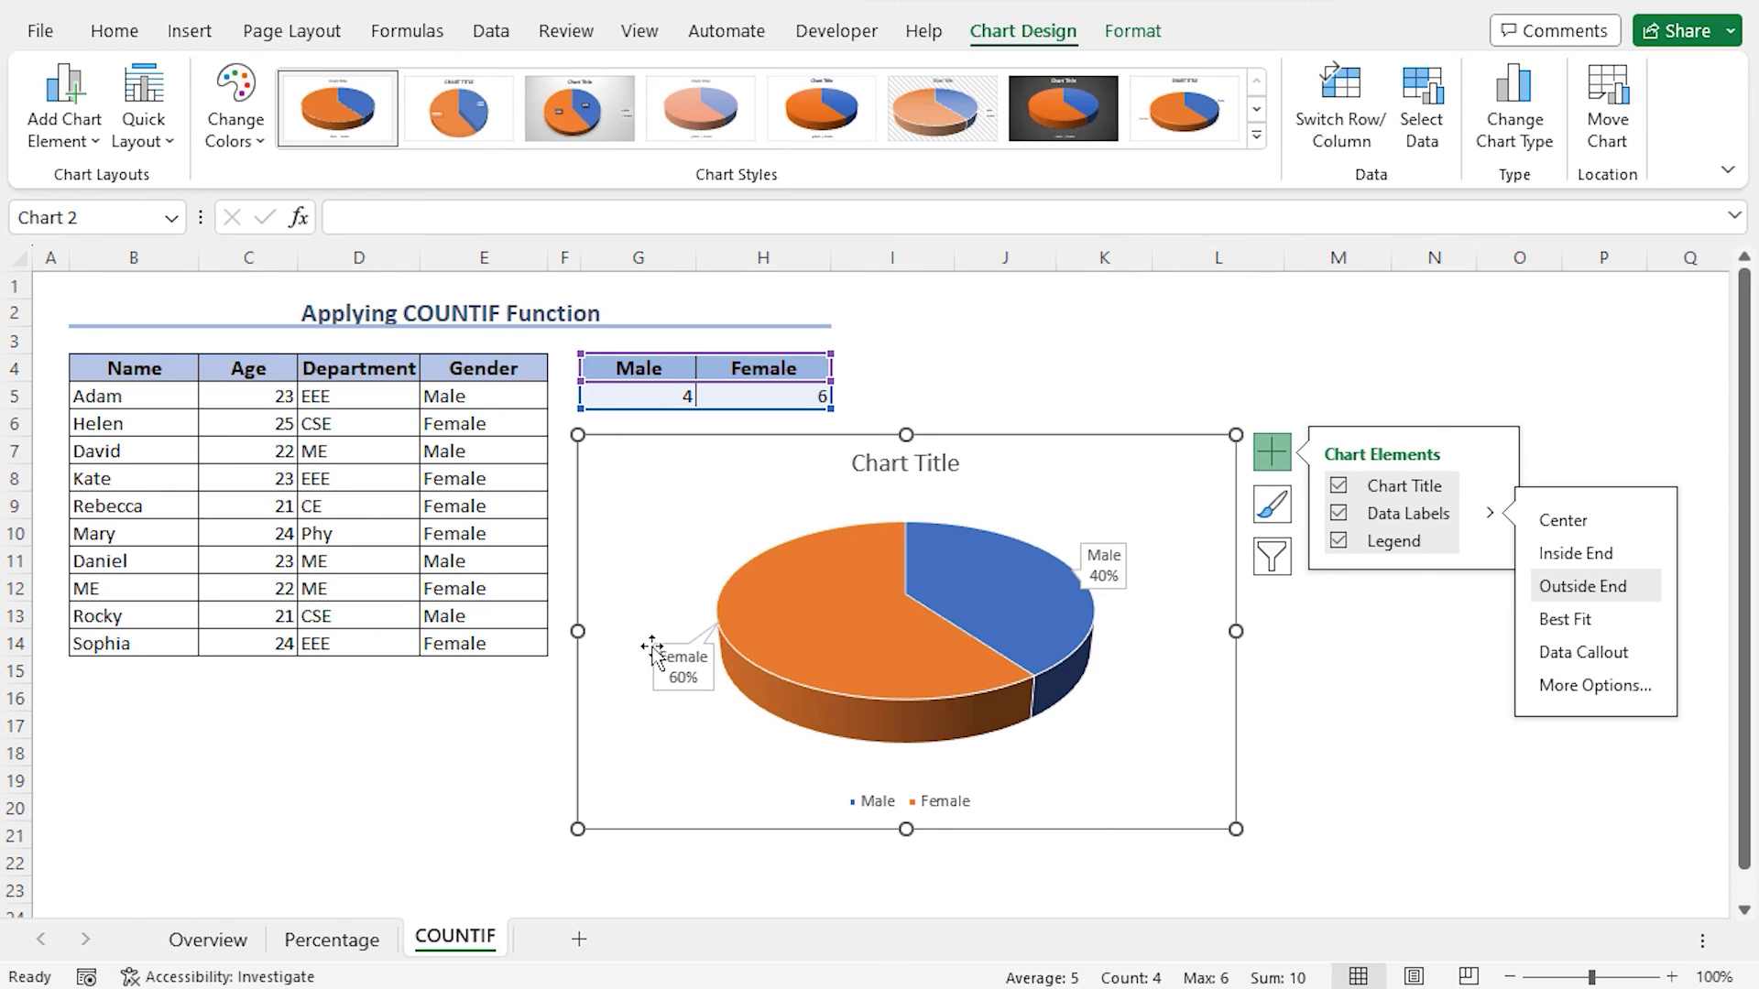
Replace the placeholder chart title with 'Gender Pie Chart'.
left_click(864, 467)
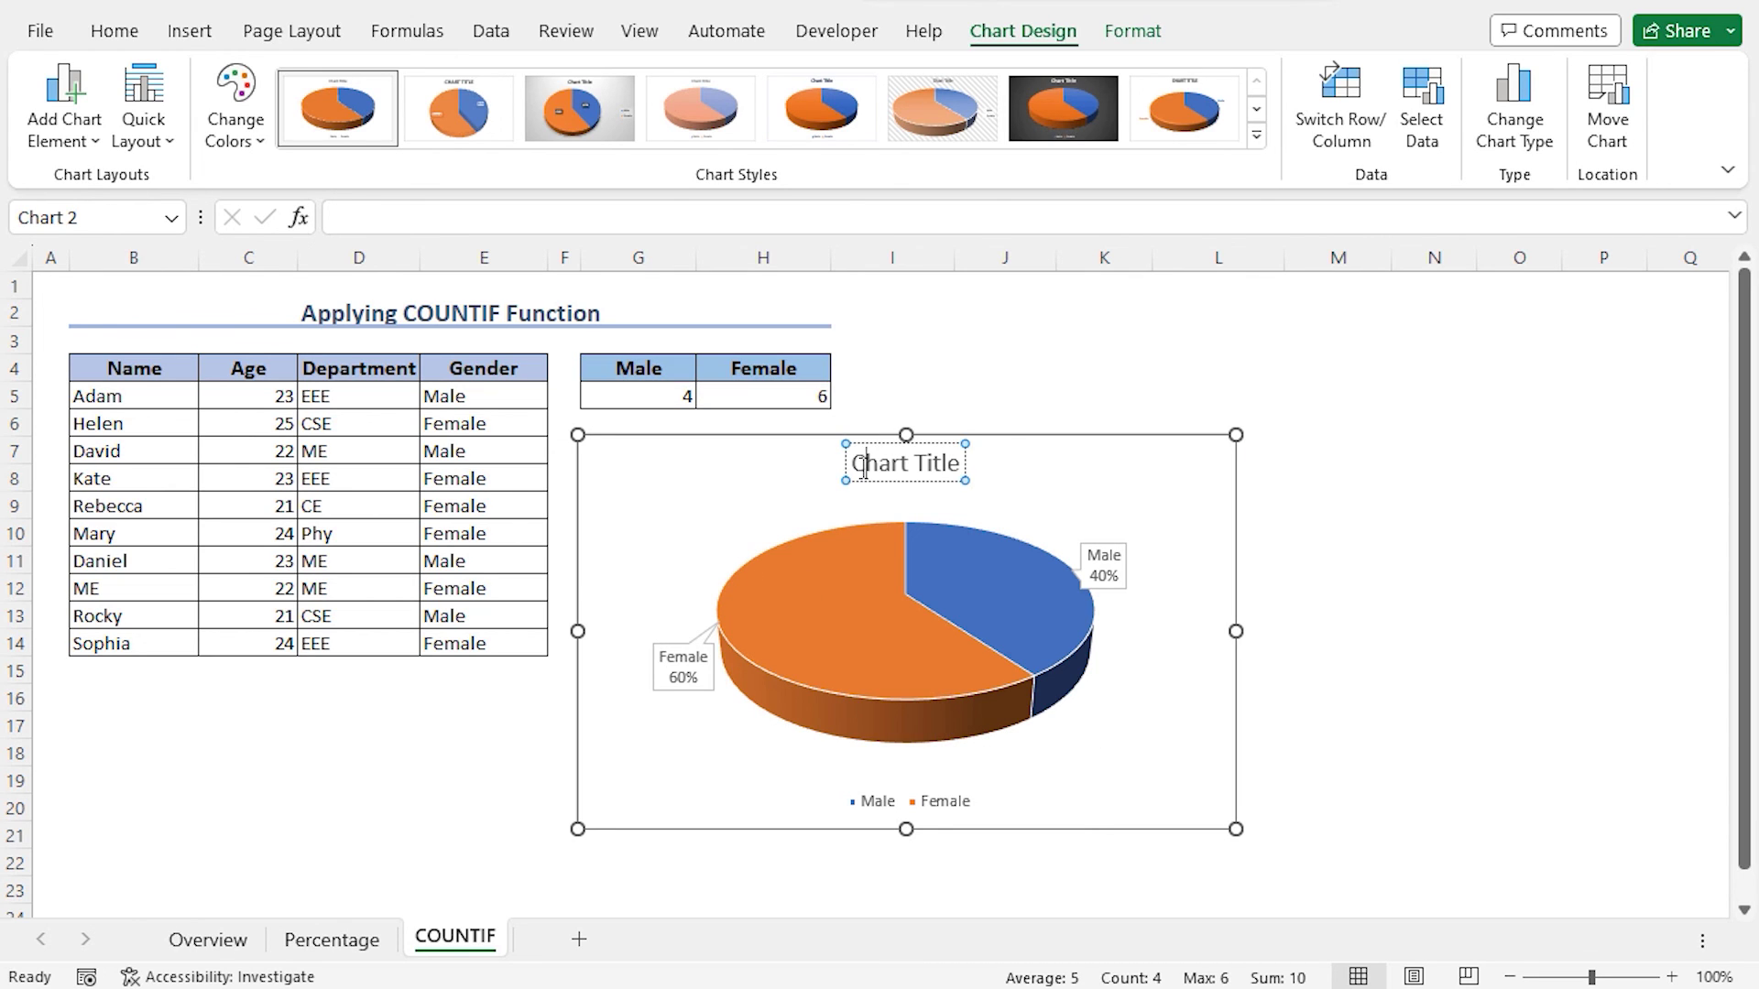
triple_click(862, 469)
type("Gender Pie Chart")
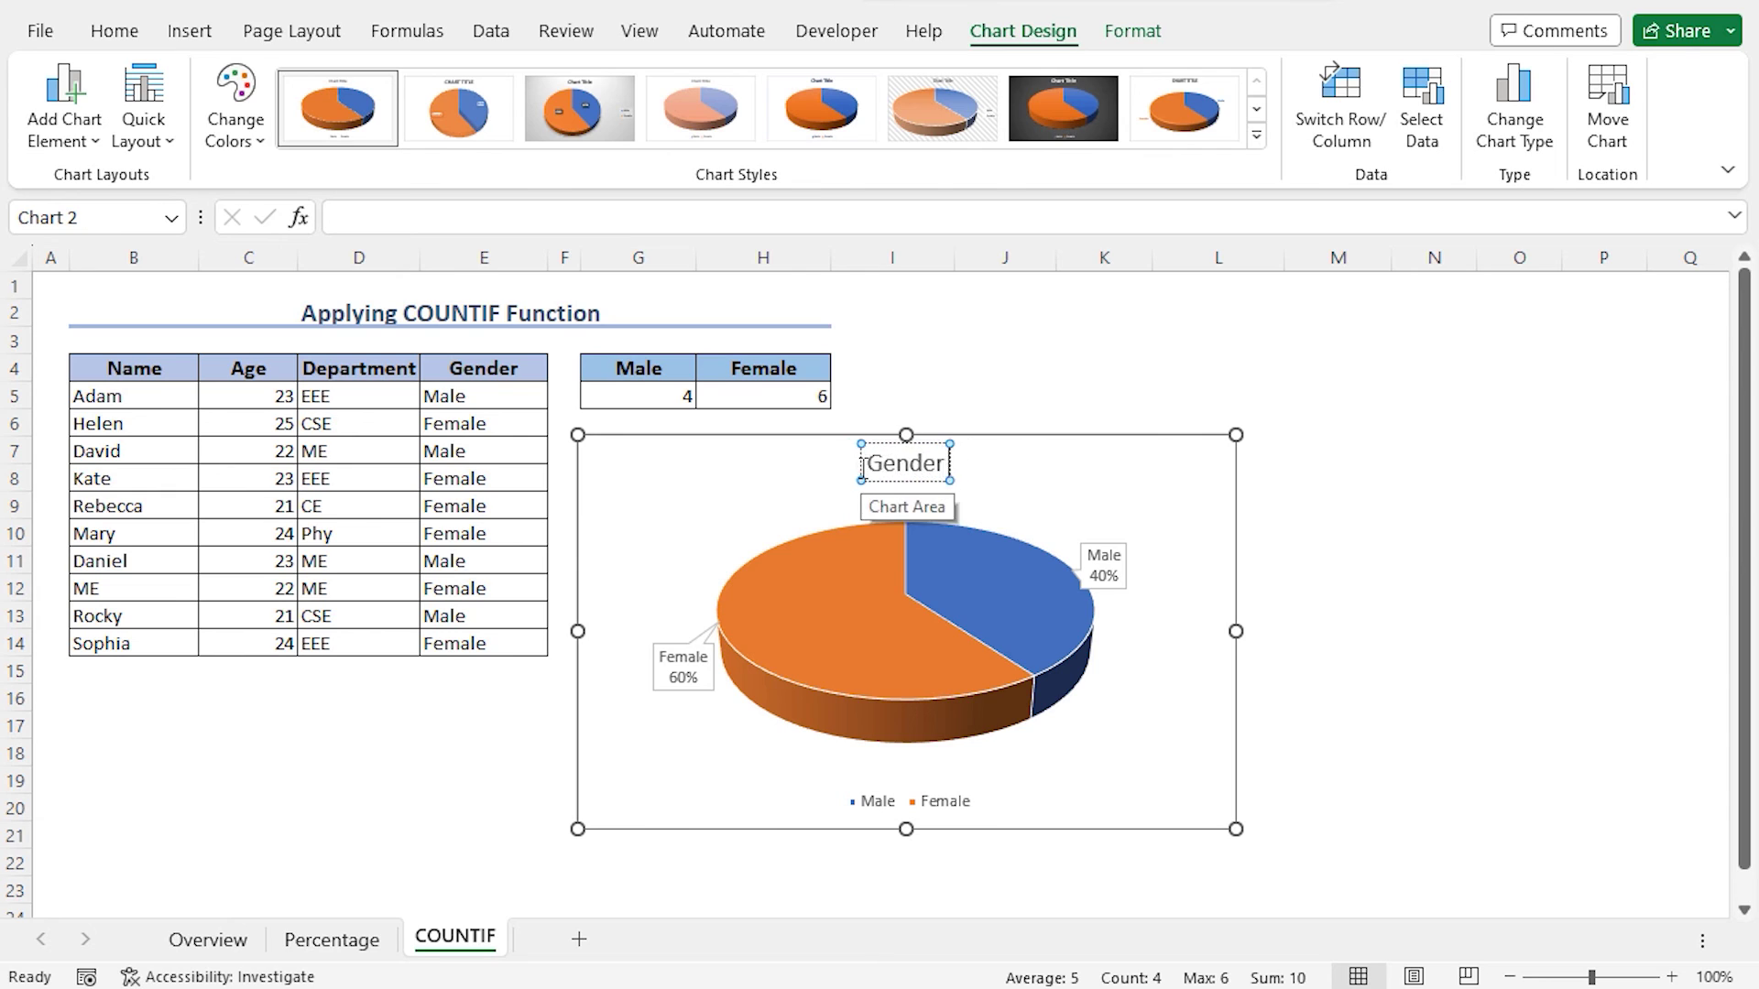